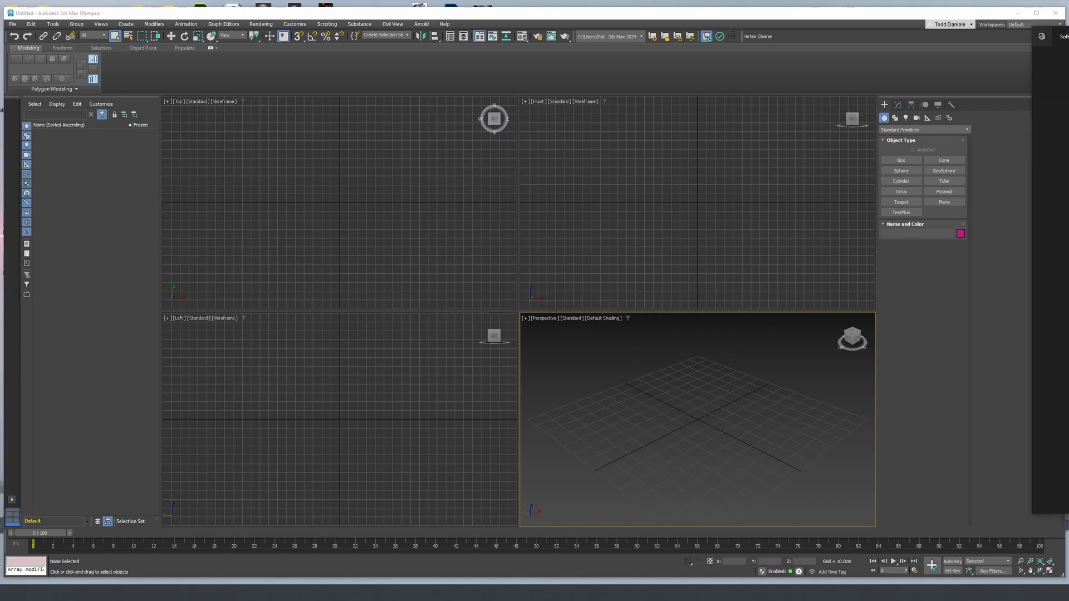
Step: Look at the soft ice cream reference photo and move it back out of the workspace
drag(1068, 28, 576, 51)
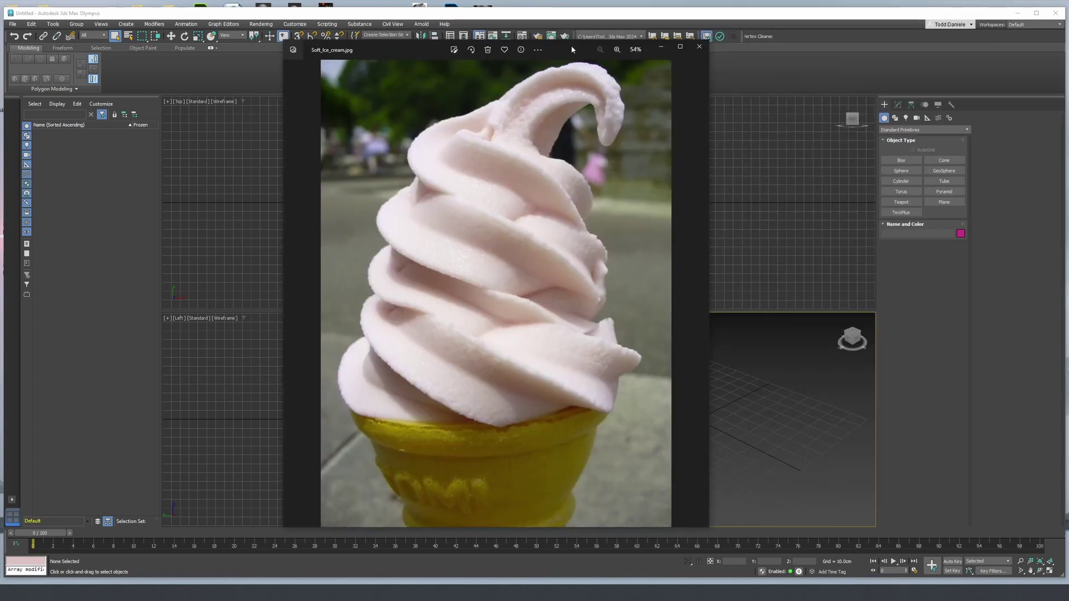
drag(568, 46, 1068, 15)
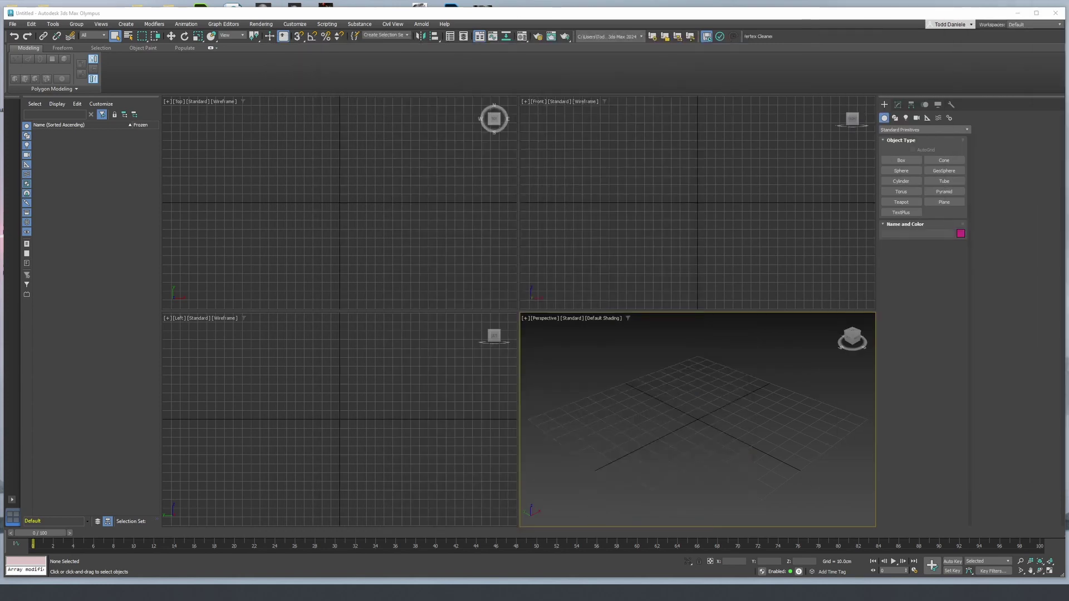
Step: Draw a helix spline at the grid origin, with a base radius of about 16.8 cm, zero top radius and about 59 cm height
click(895, 118)
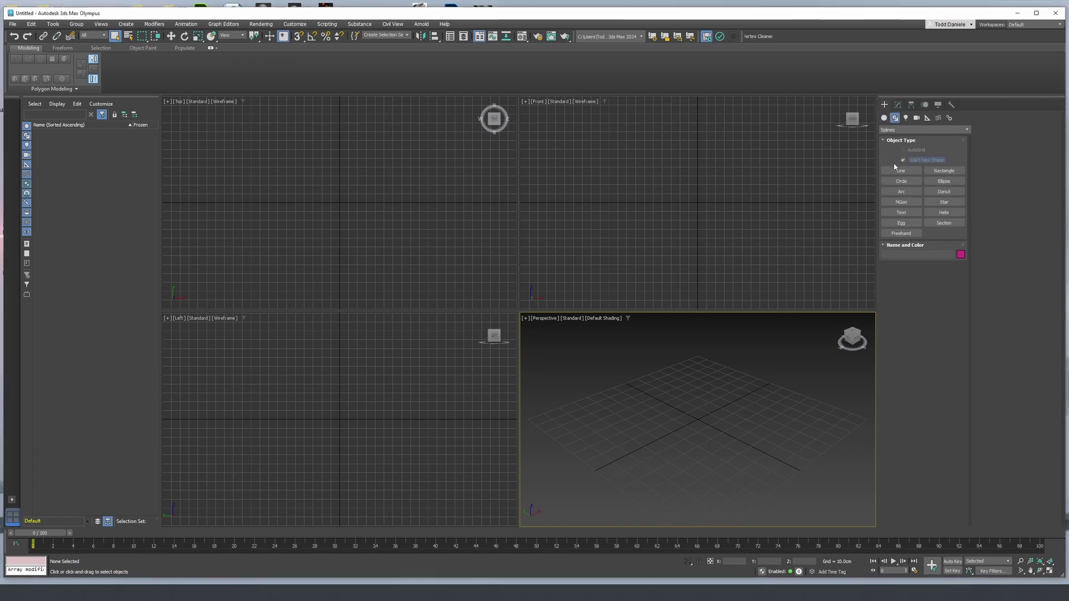
click(942, 214)
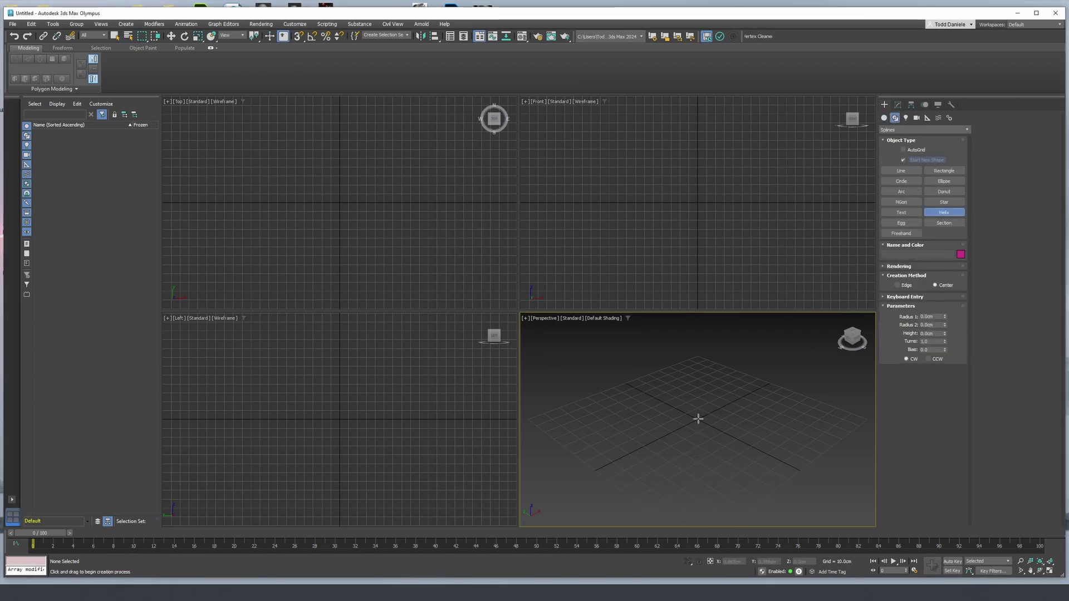
drag(699, 419, 713, 432)
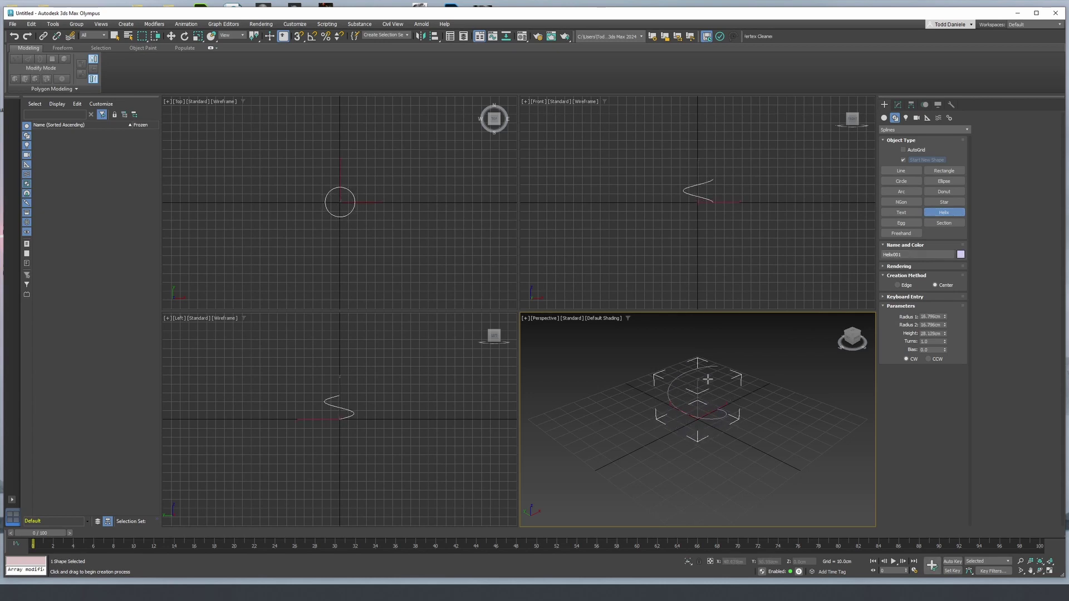
click(714, 323)
click(697, 373)
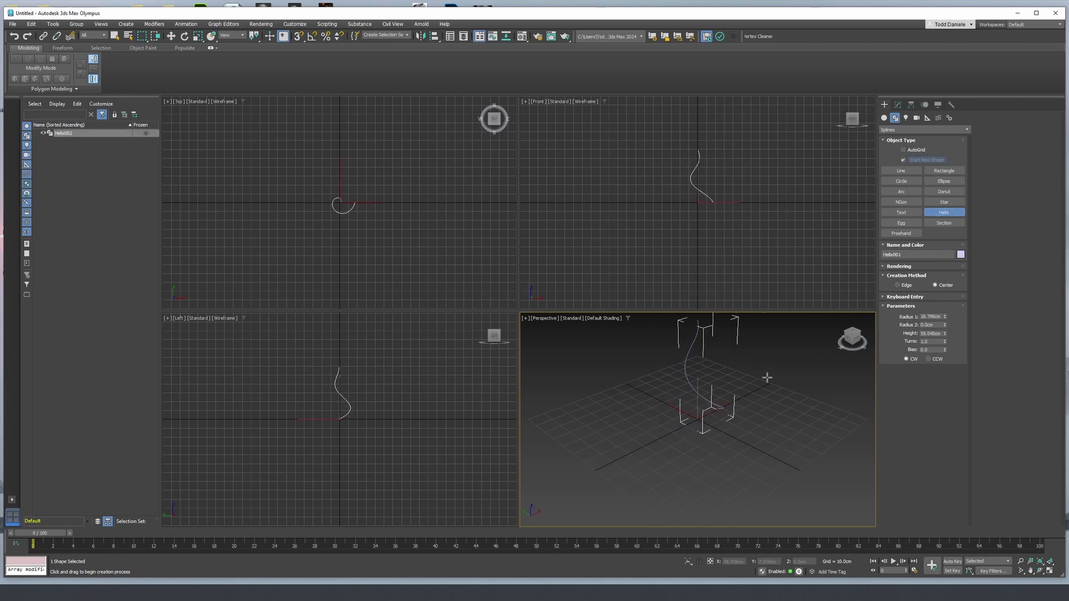
middle_drag(767, 378, 747, 408)
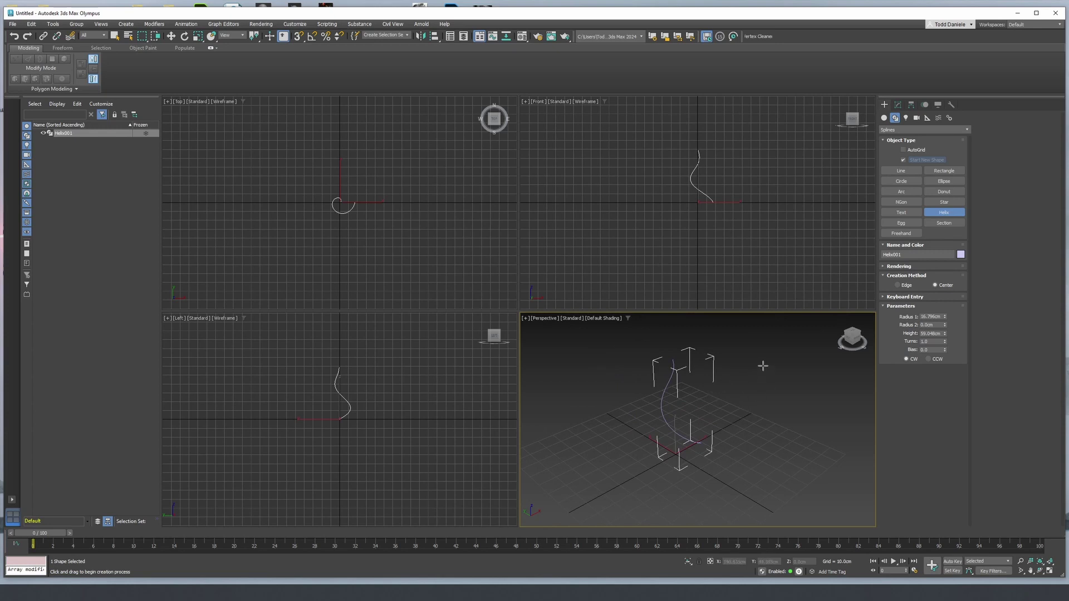
Step: Set the helix's Radius 2 to 0.5 inches (1.27 cm)
click(940, 318)
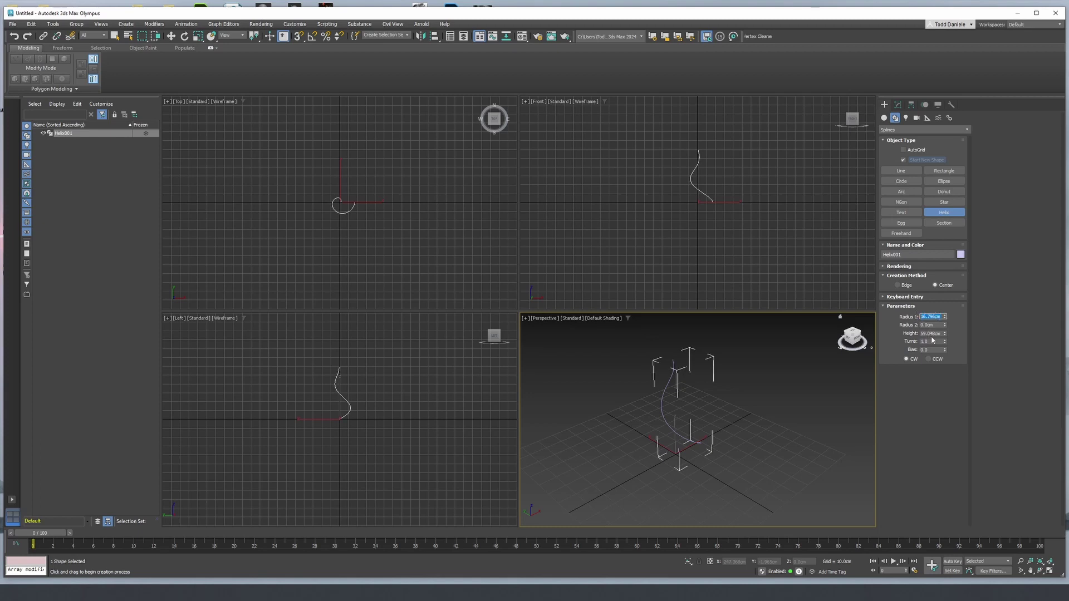
click(938, 333)
click(937, 316)
drag(941, 336, 935, 335)
drag(941, 316, 887, 326)
text(.5")
key(Tab)
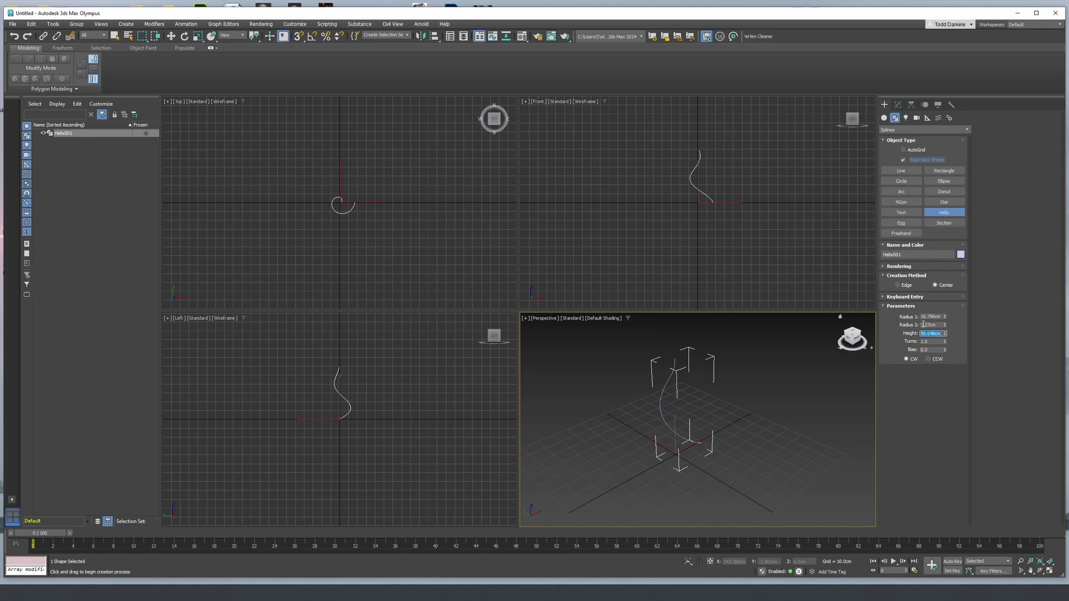
Step: Set the helix's Radius 1 to 2.5 inches (6.35 cm) and its height to 5 inches (12.7 cm)
drag(941, 317, 936, 318)
text(2.5")
key(Tab)
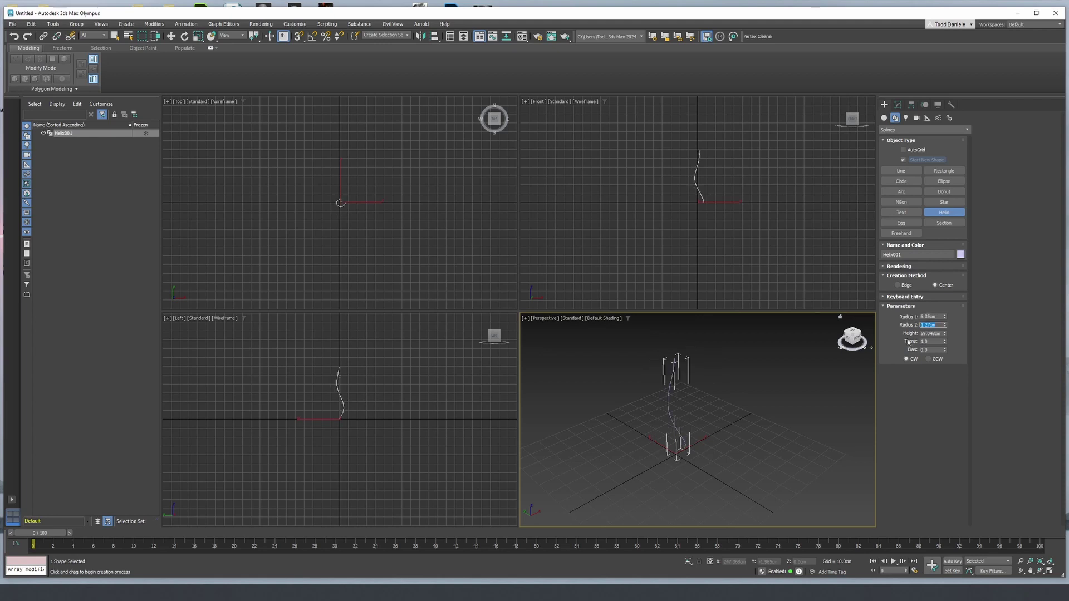
key(Tab)
text(5")
key(Tab)
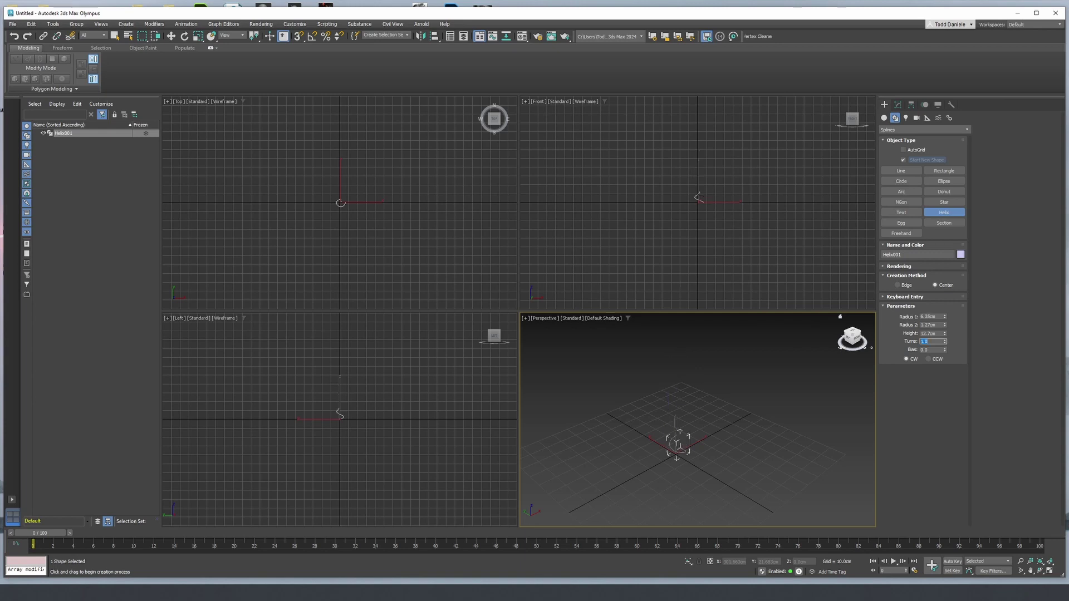
Step: Maximize the perspective view on the helix and set its number of turns to 4
right_click(690, 407)
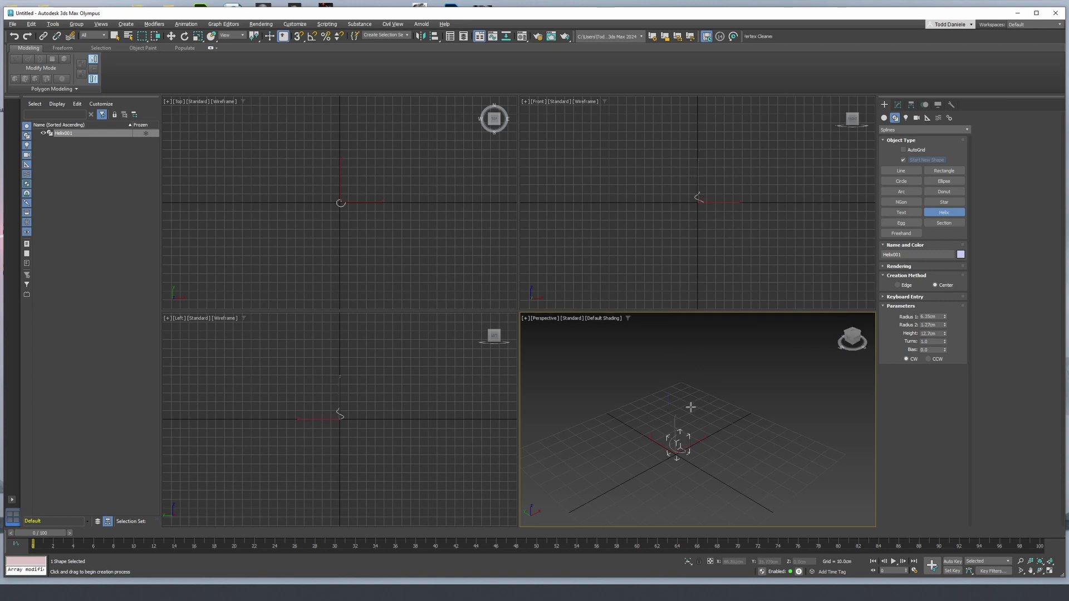
key(alt+w)
key(z)
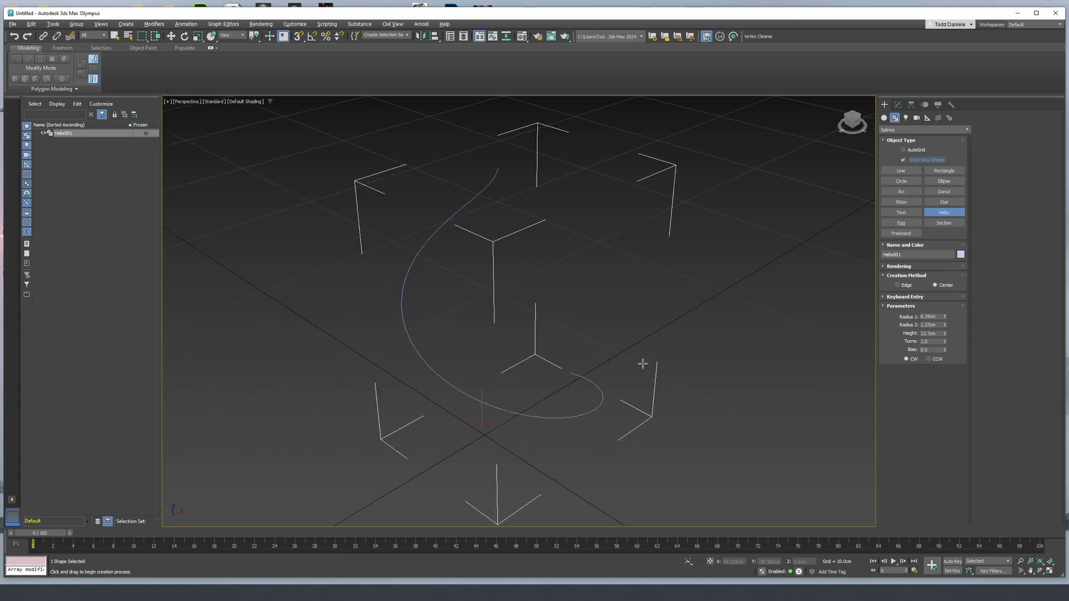
alt+middle_drag(635, 361, 613, 357)
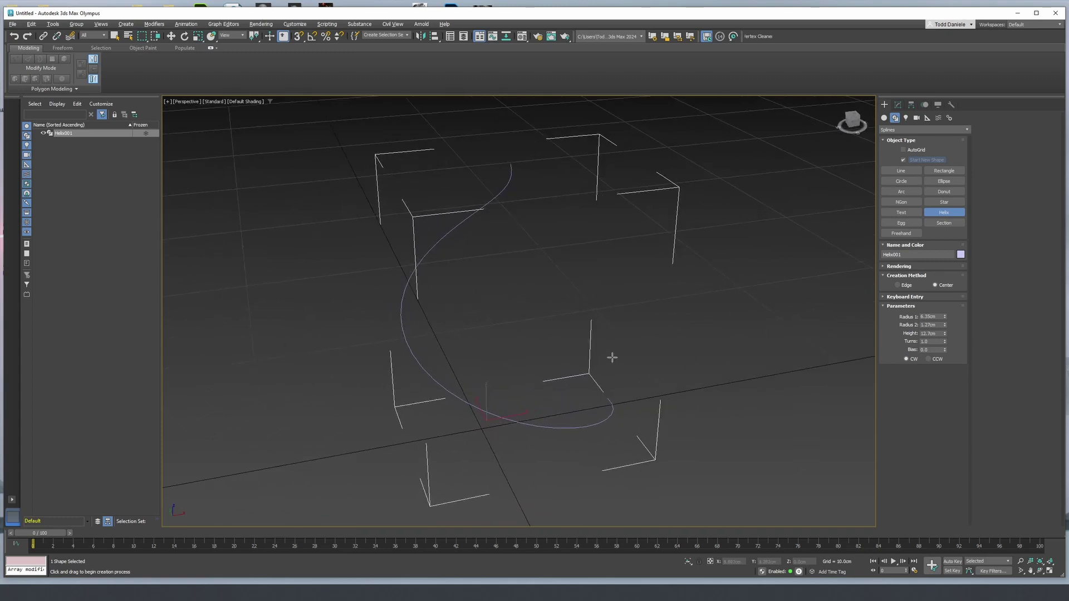
mouse_move(1068, 43)
mouse_down()
mouse_move(565, 57)
mouse_move(1068, 30)
mouse_up()
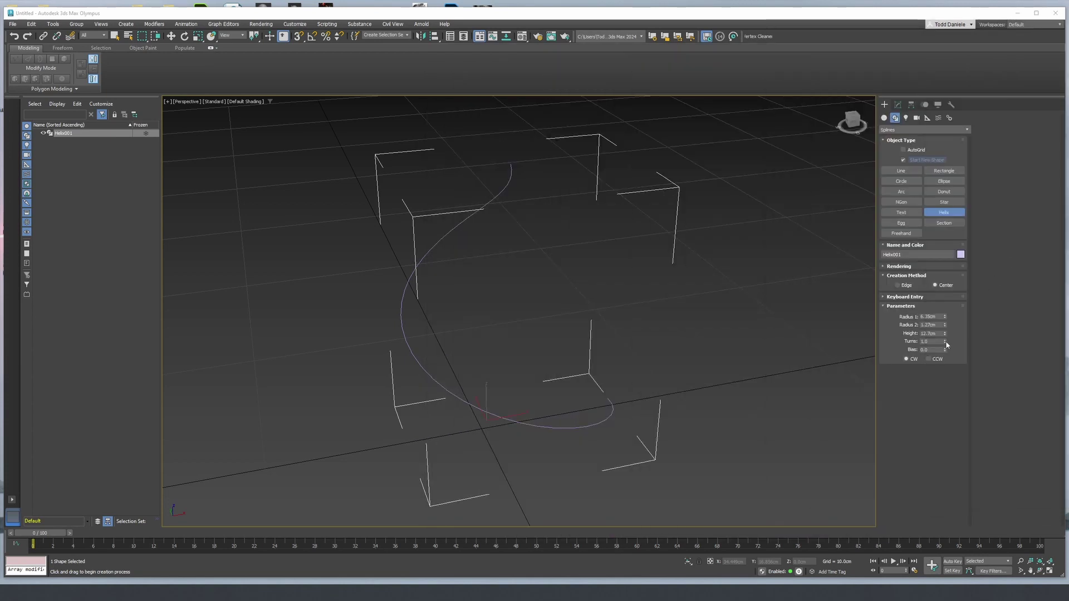
drag(946, 342, 946, 247)
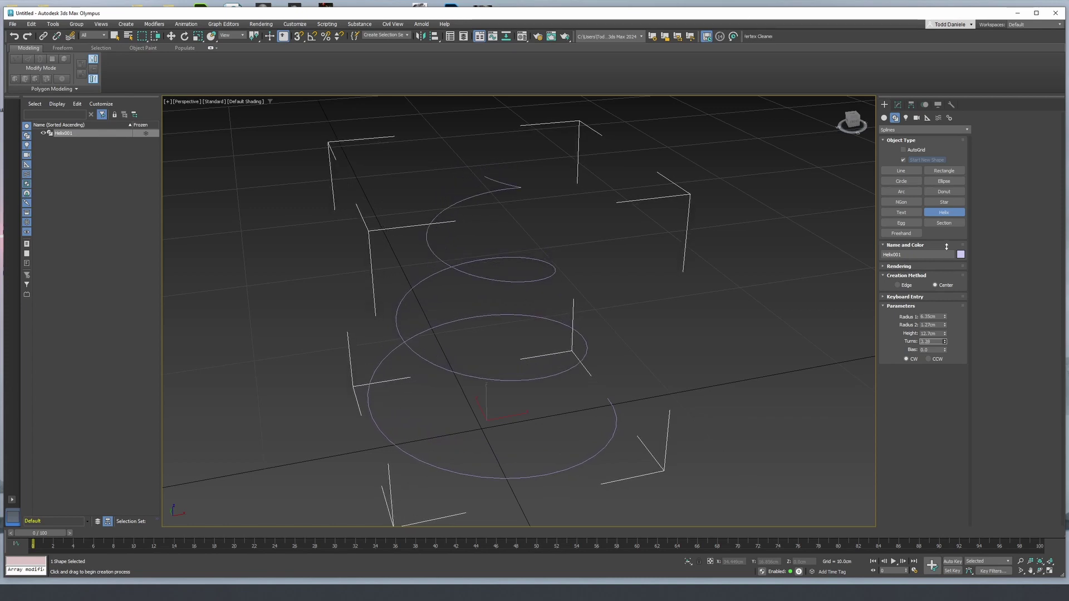
drag(946, 247, 948, 212)
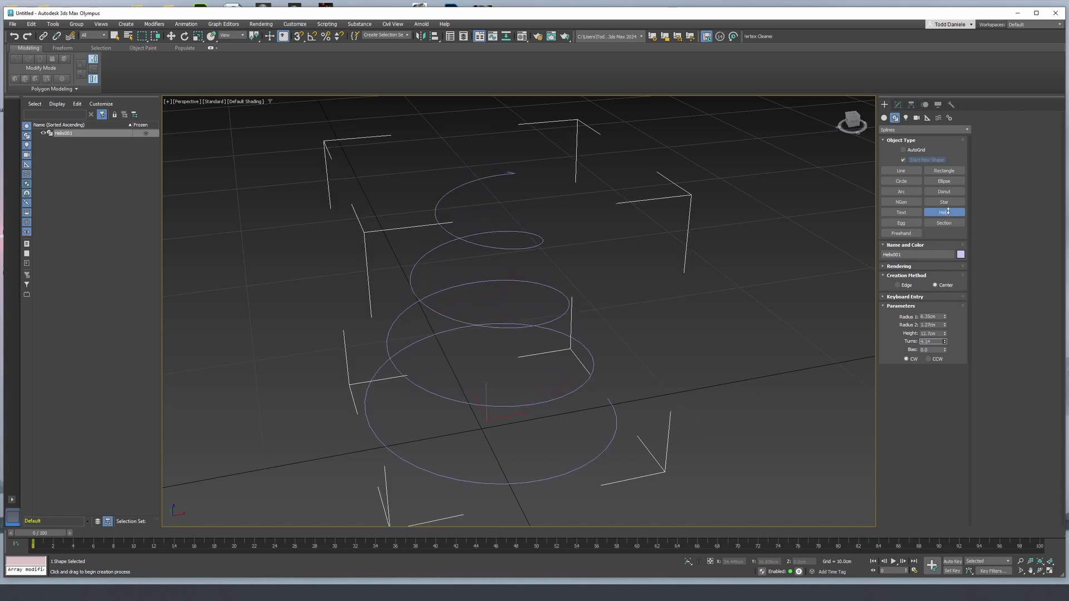
drag(937, 341, 901, 335)
text(4)
key(Tab)
Step: Reduce the helix's turns to 3.92 to adjust where its ends point
alt+middle_drag(566, 291, 613, 281)
mouse_move(487, 162)
alt+middle_down()
mouse_move(504, 166)
mouse_move(487, 168)
alt+middle_up()
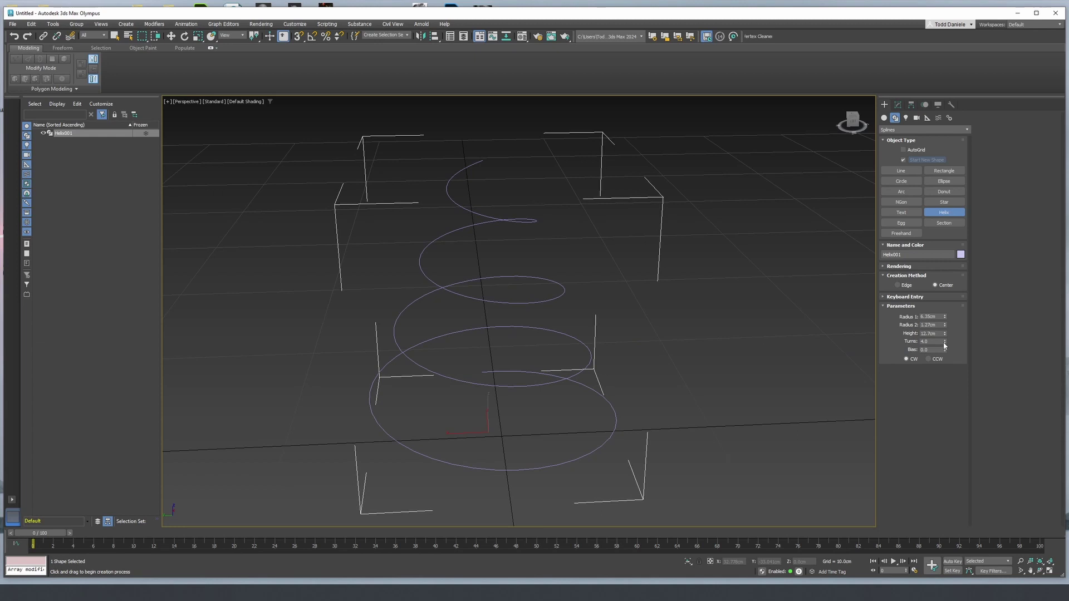
drag(944, 346, 945, 348)
alt+middle_drag(704, 295, 659, 296)
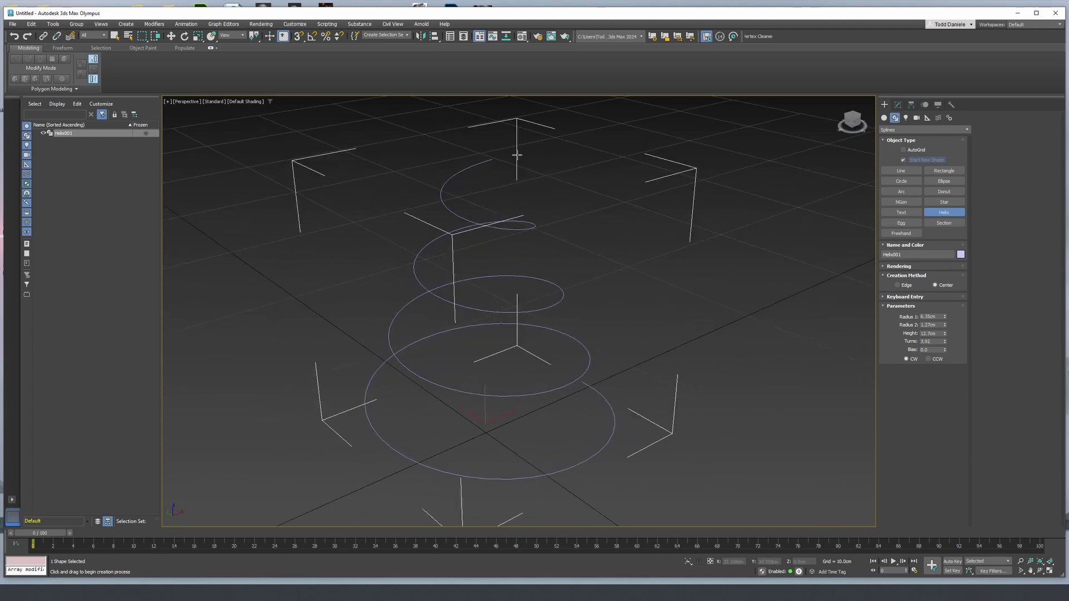
mouse_move(495, 162)
alt+middle_down()
mouse_move(504, 148)
mouse_move(495, 157)
alt+middle_up()
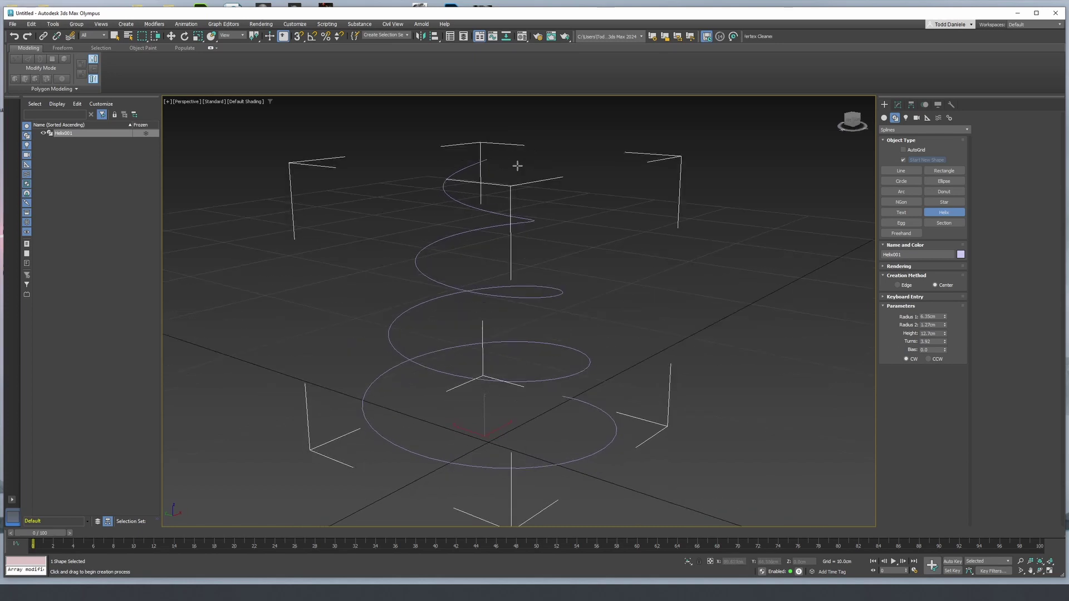
Step: Add an Edit Spline modifier to the helix, check its vertices, and return to the whole-object level
click(898, 105)
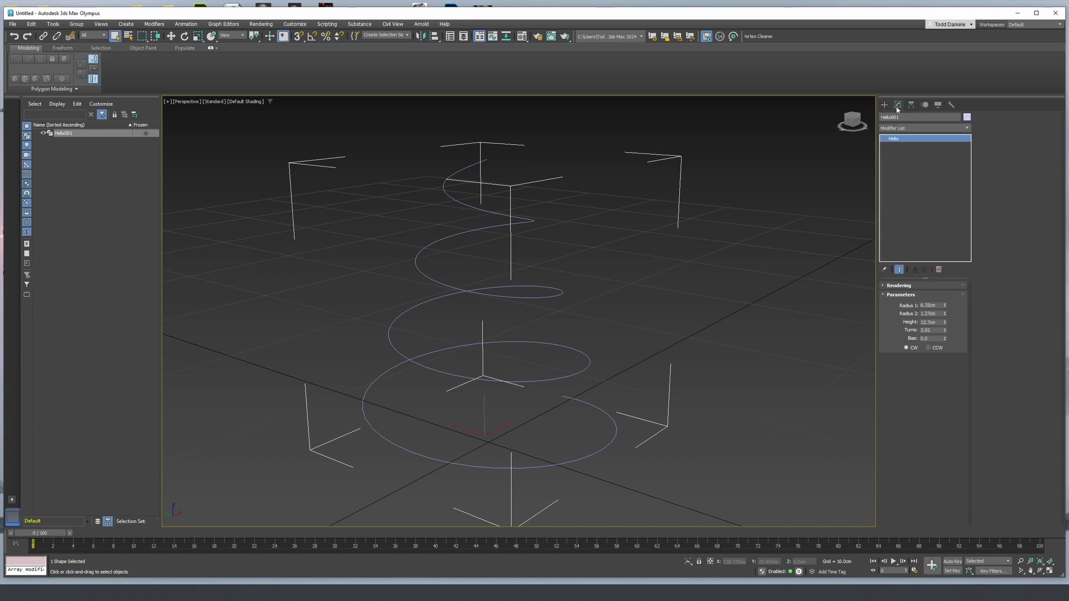
alt+middle_drag(611, 358, 634, 352)
mouse_move(1068, 56)
mouse_down()
mouse_move(689, 68)
mouse_move(1068, 55)
mouse_up()
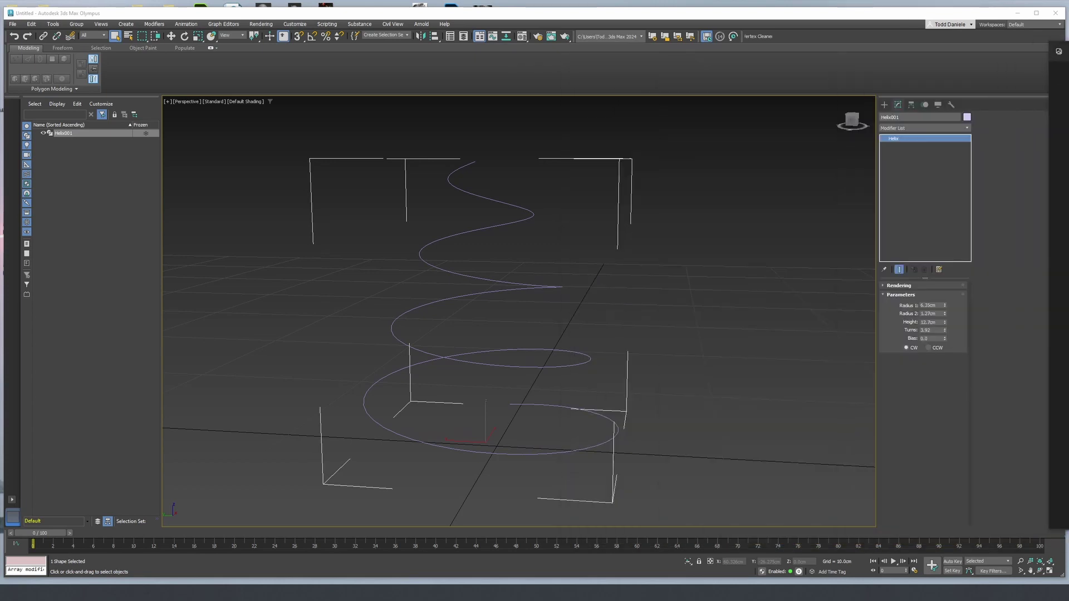
click(914, 129)
text(ed)
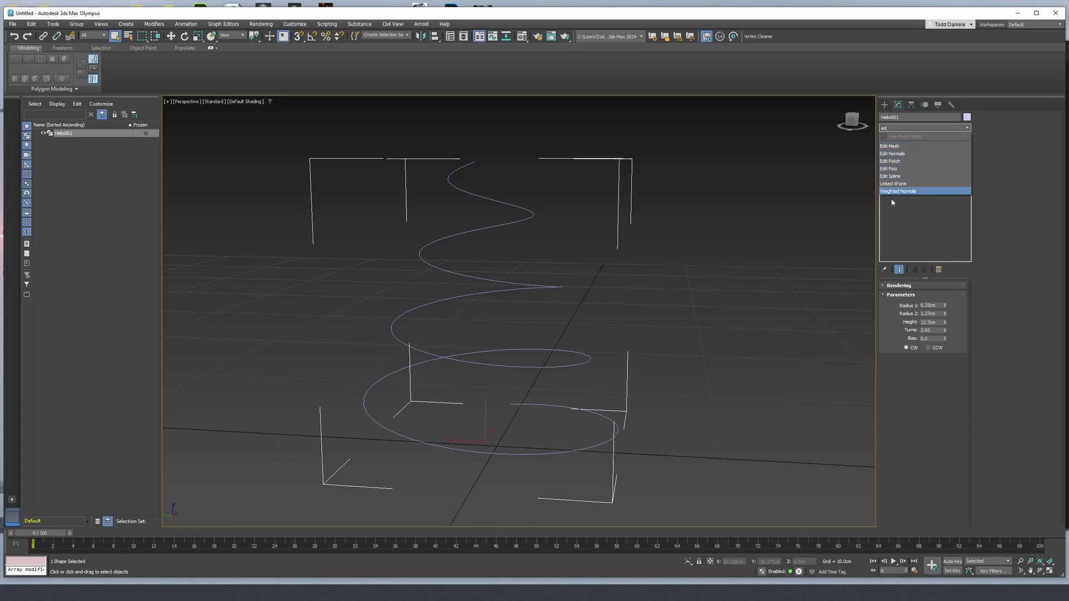
click(892, 177)
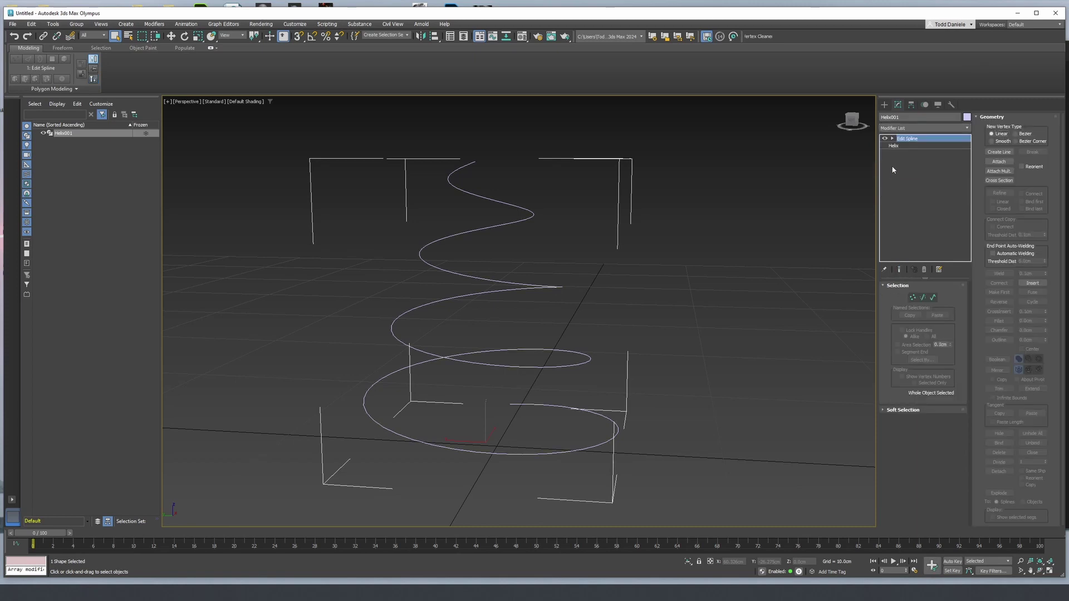
click(892, 138)
click(908, 145)
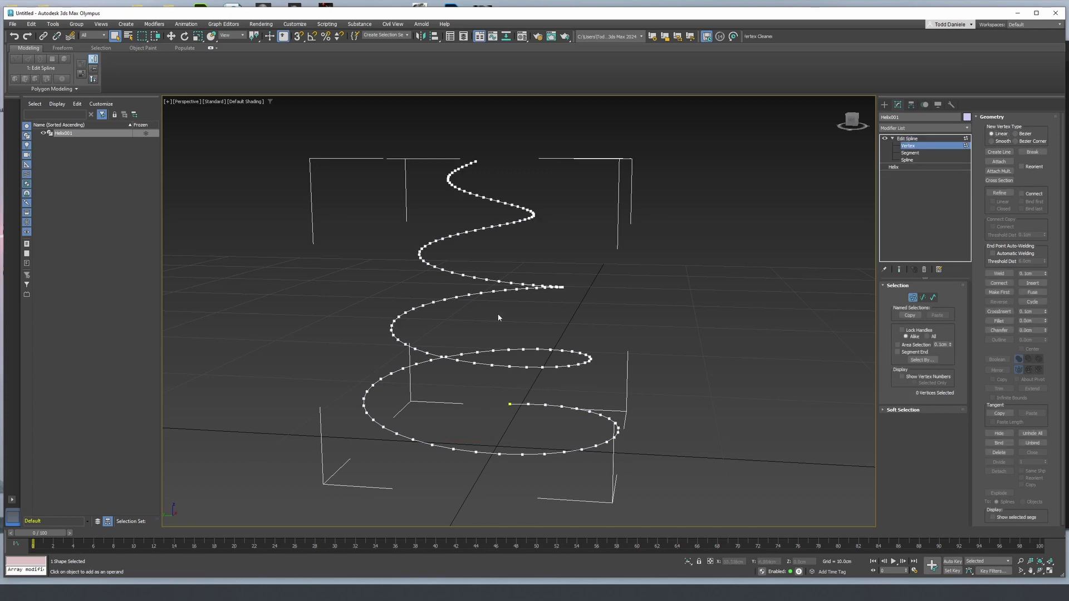
click(907, 139)
Step: Add an Optimize Spline modifier to the helix with knots shown and the knot reduction set to 94%
click(911, 129)
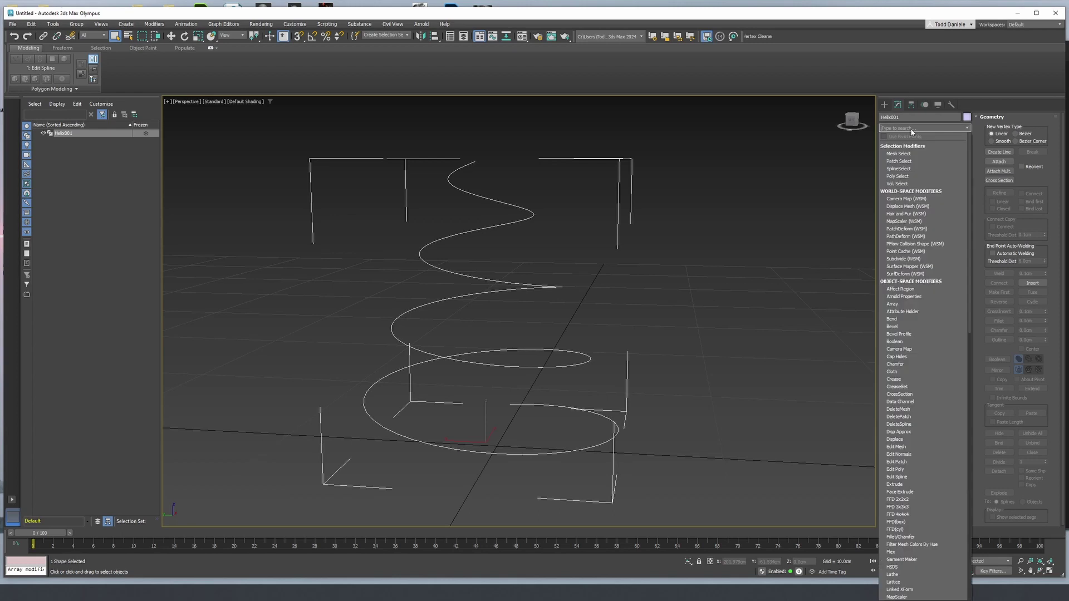
text(op)
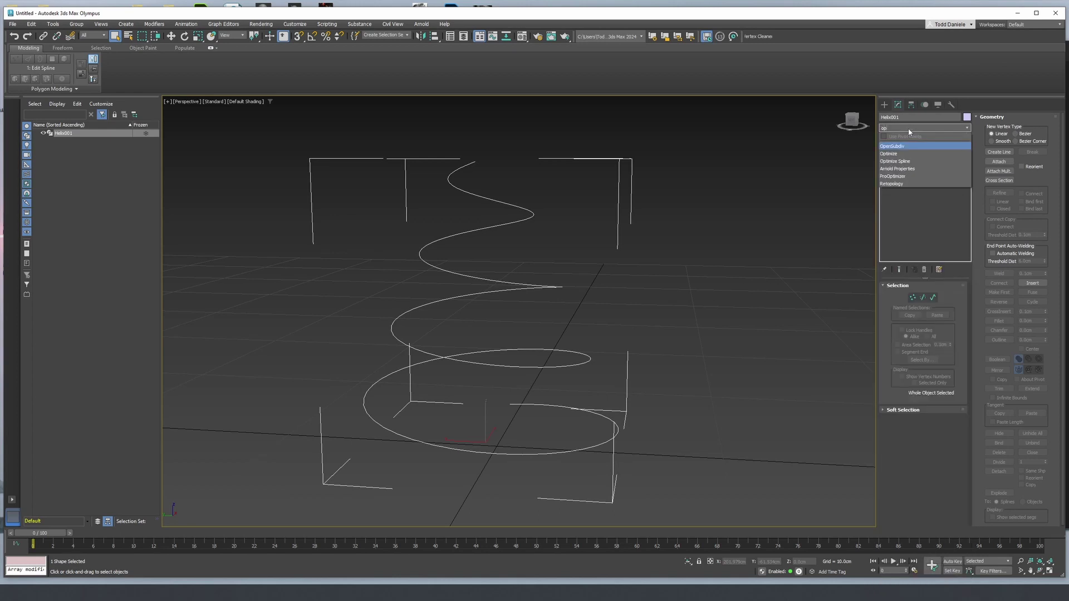
click(906, 161)
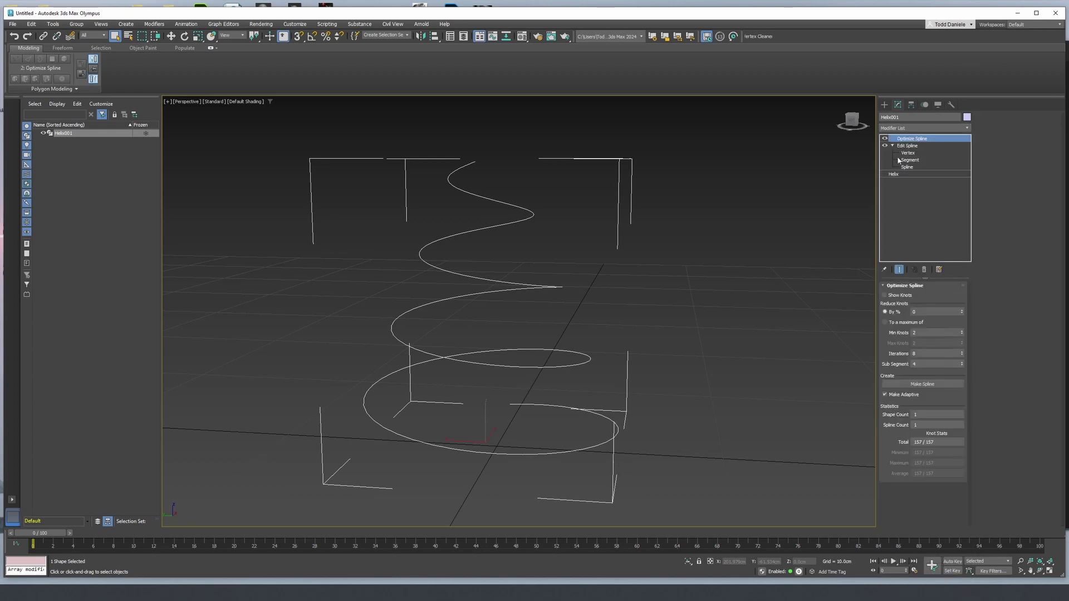
click(885, 295)
drag(961, 315, 949, 252)
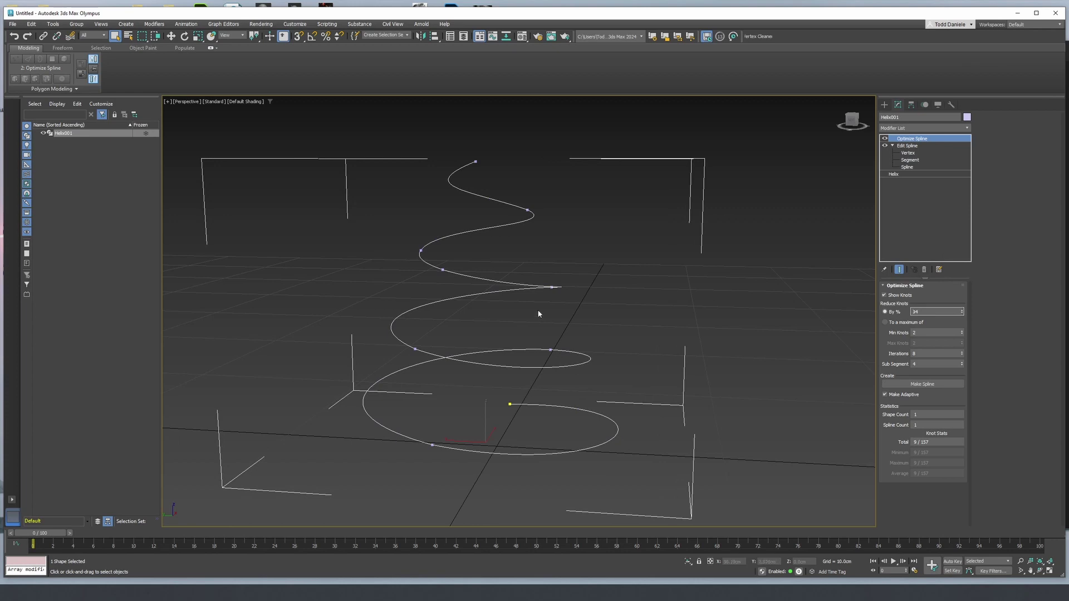
Step: Inspect the reduced knots, add a second Edit Spline modifier above Optimize Spline, and expand its sub-object levels
mouse_move(512, 329)
alt+middle_down()
mouse_move(510, 355)
mouse_move(546, 354)
mouse_move(501, 337)
alt+middle_up()
scroll(643, 357, down, 4)
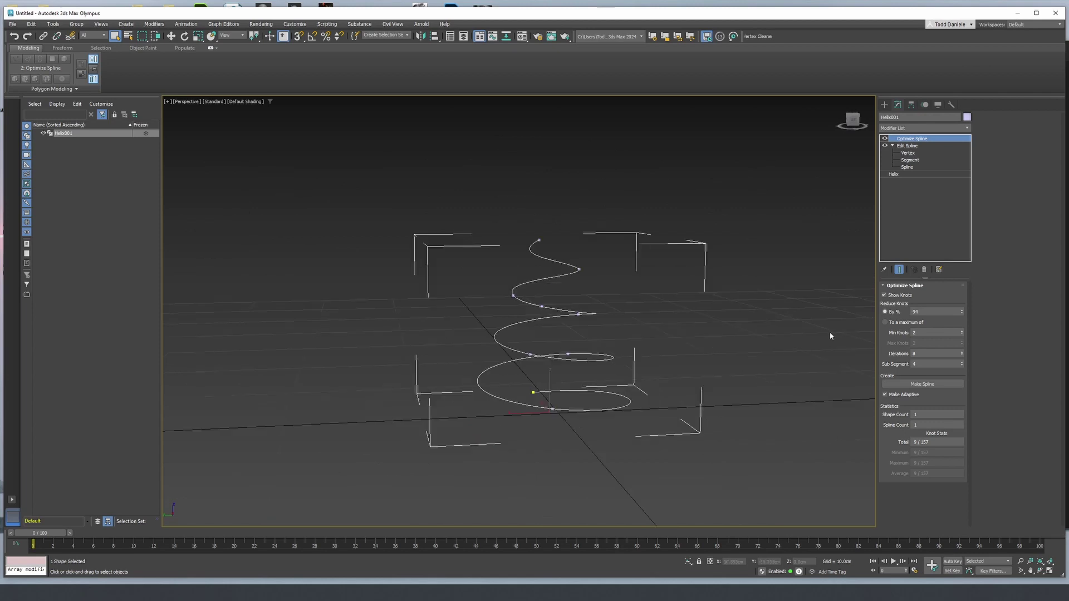
scroll(620, 312, up, 4)
middle_drag(620, 312, 625, 286)
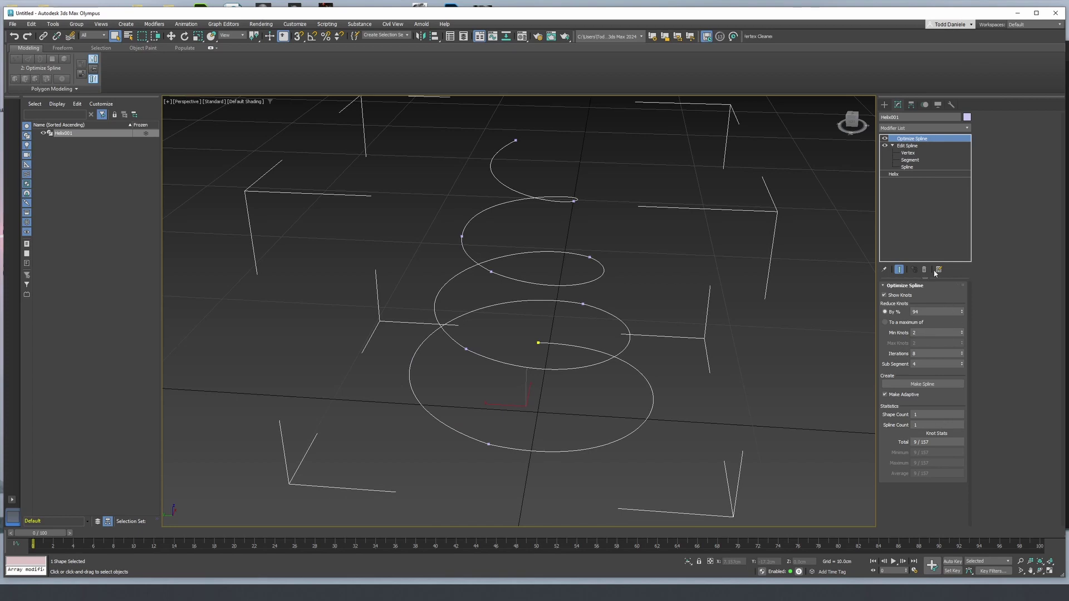
middle_drag(763, 212, 748, 225)
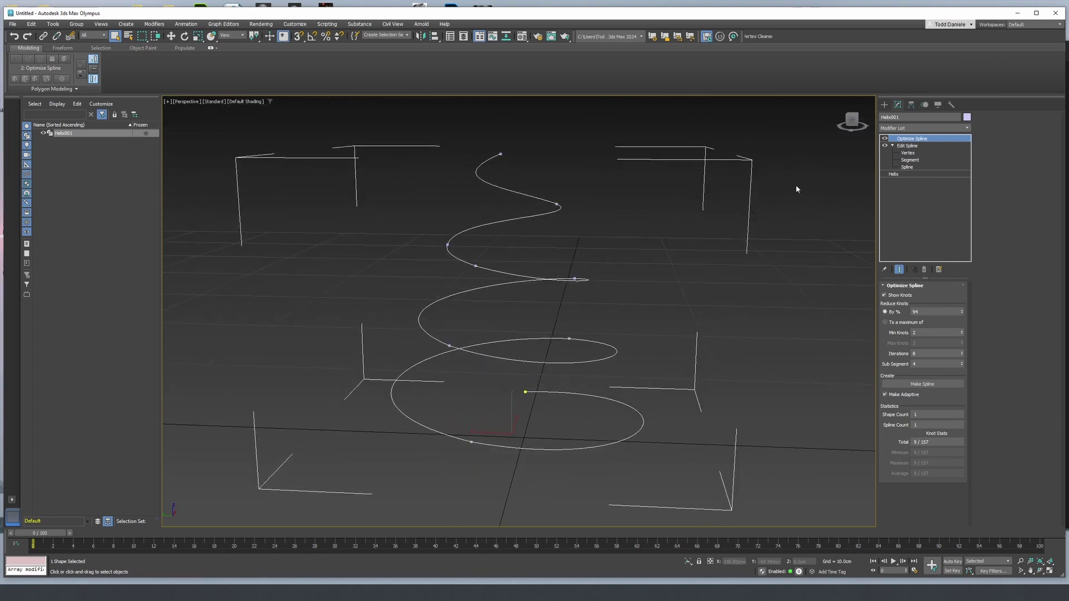
click(935, 129)
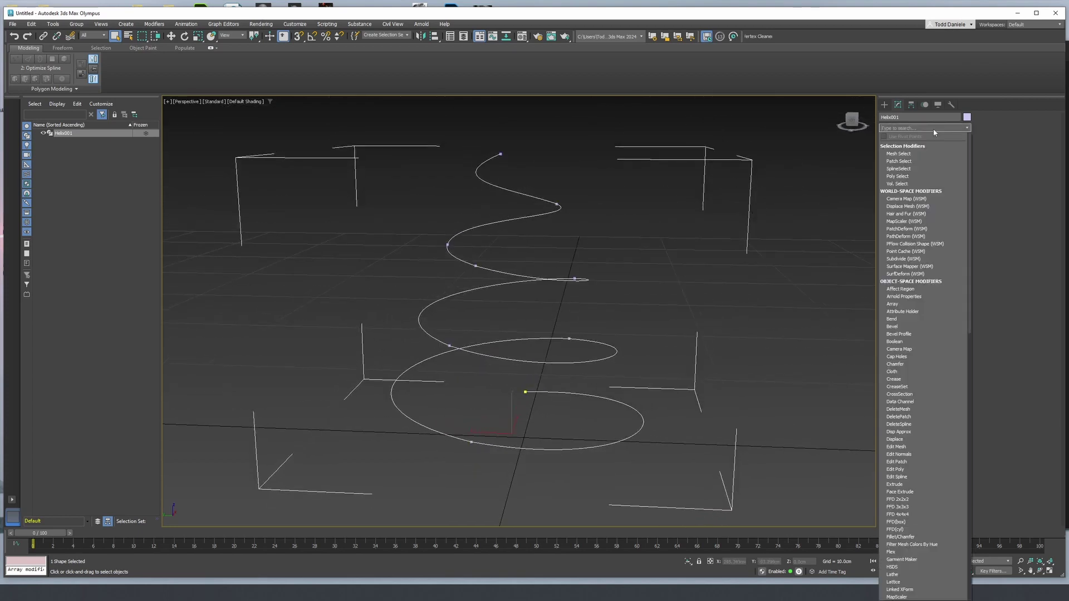
text(ed)
click(891, 176)
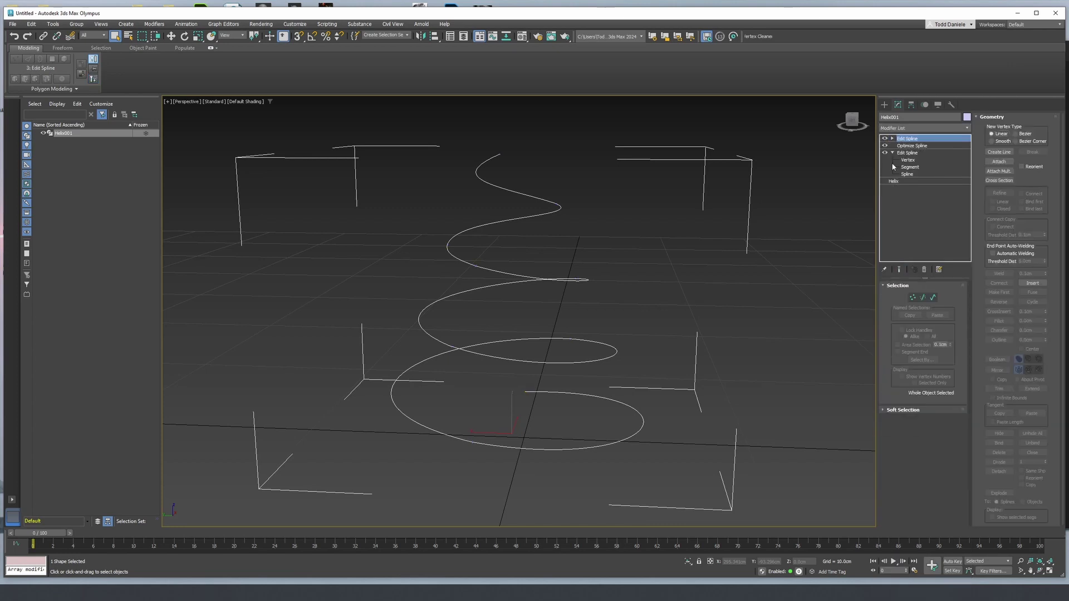
click(893, 139)
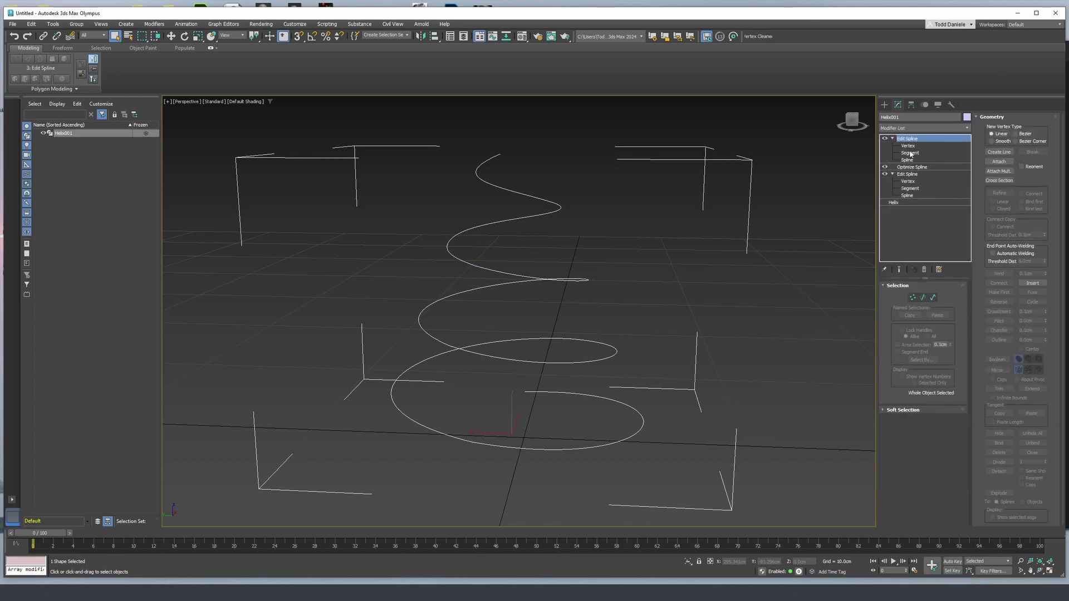
Step: Refine the helix's uppermost segment with an extra vertex close to the top end, and switch to vertex level
click(910, 154)
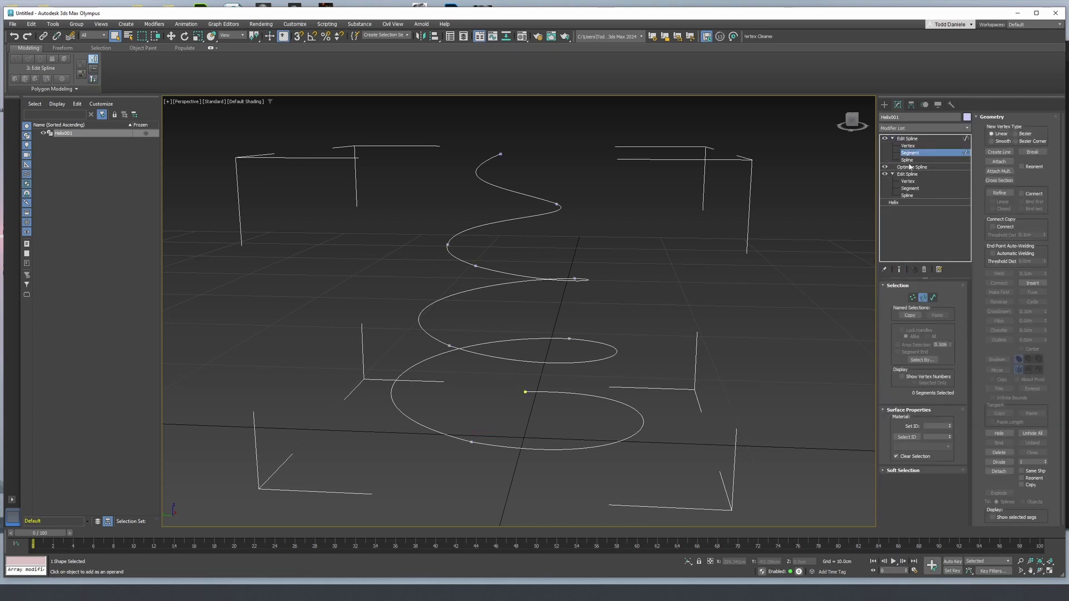
click(1000, 193)
click(1000, 193)
middle_drag(606, 146, 678, 161)
click(904, 145)
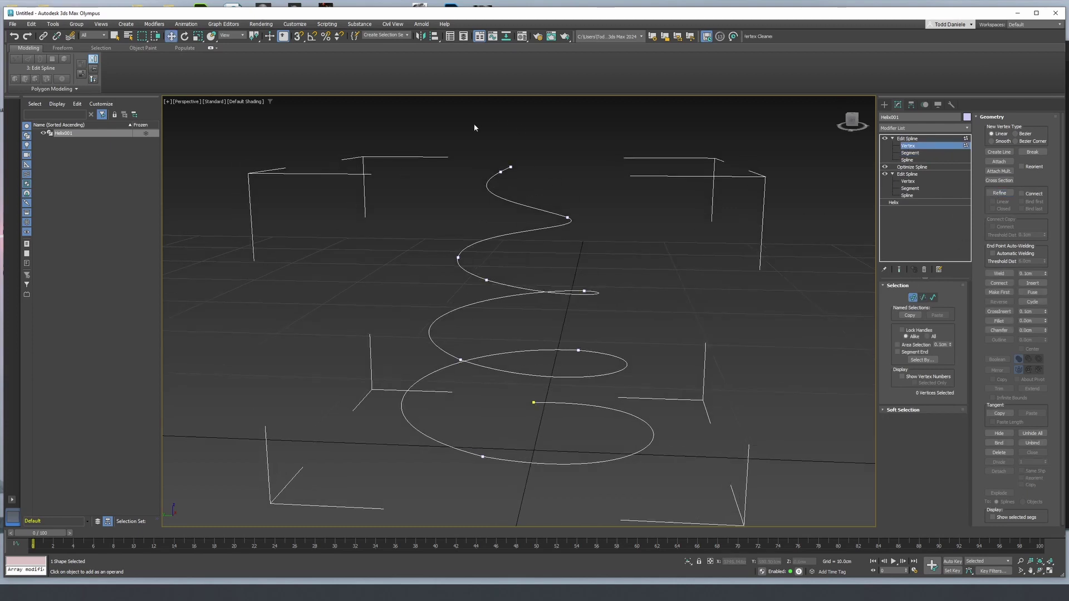
Step: Check the tip in the Soft_Ice_cream.jpg reference photo and move the helix's top two vertices upward and slightly sideways to stretch the last turn
drag(477, 132, 546, 178)
drag(1068, 55, 492, 84)
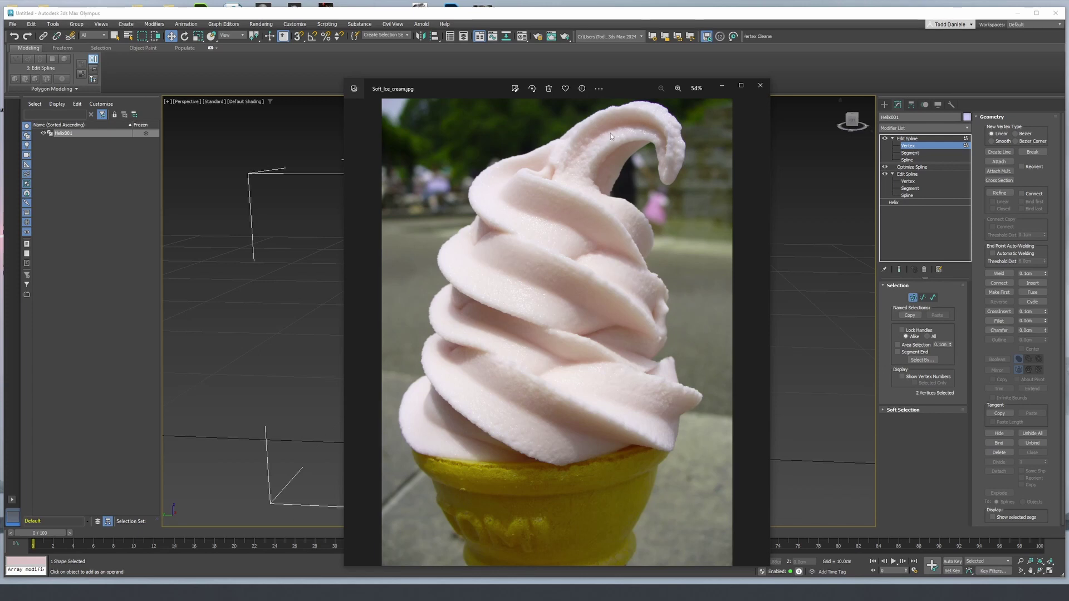
drag(635, 90, 1068, 48)
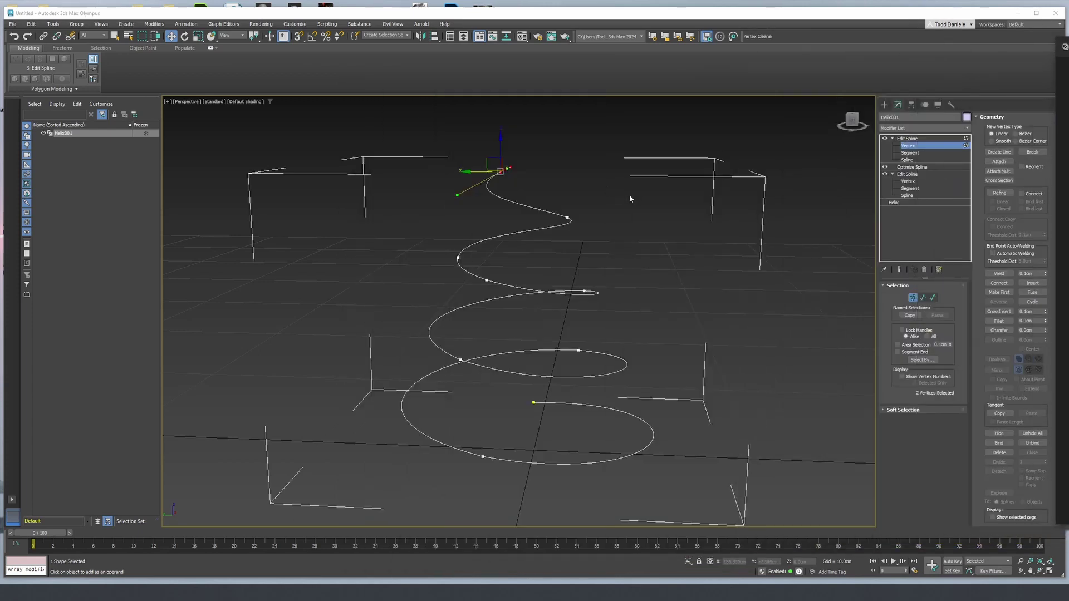
middle_drag(631, 199, 641, 218)
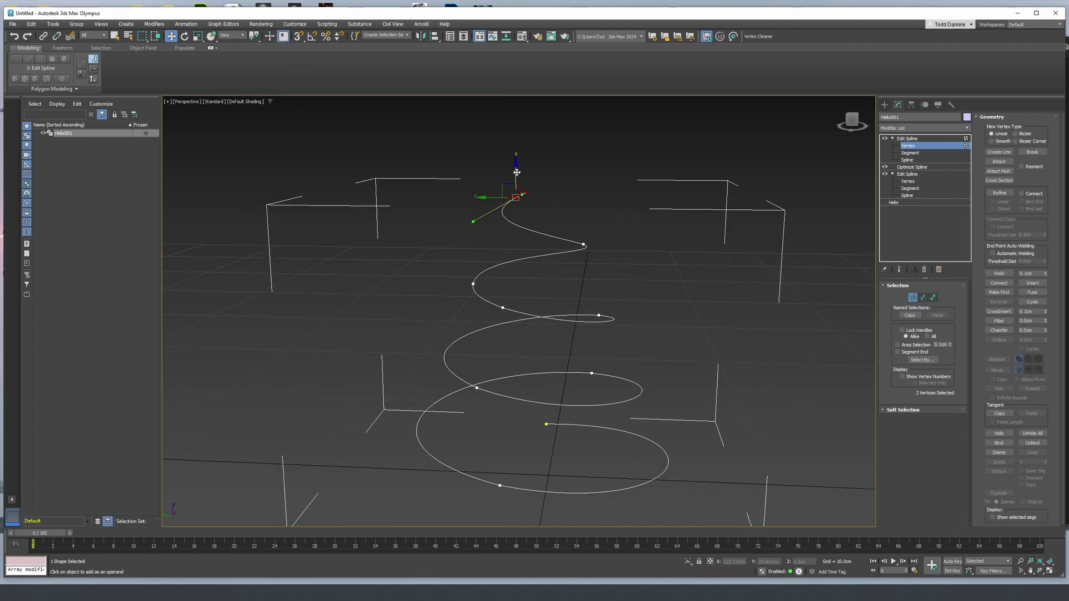
mouse_move(516, 173)
mouse_down()
mouse_move(522, 143)
mouse_move(517, 158)
mouse_up()
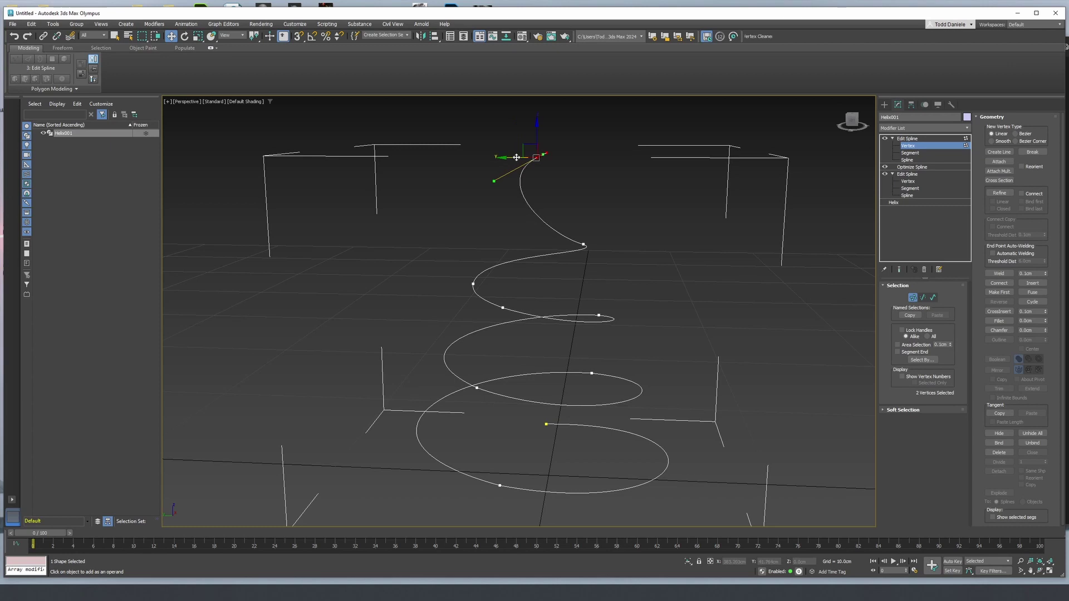
Step: Move only the helix's end vertex outward and down to form a drooping tip
click(546, 153)
click(540, 169)
click(546, 153)
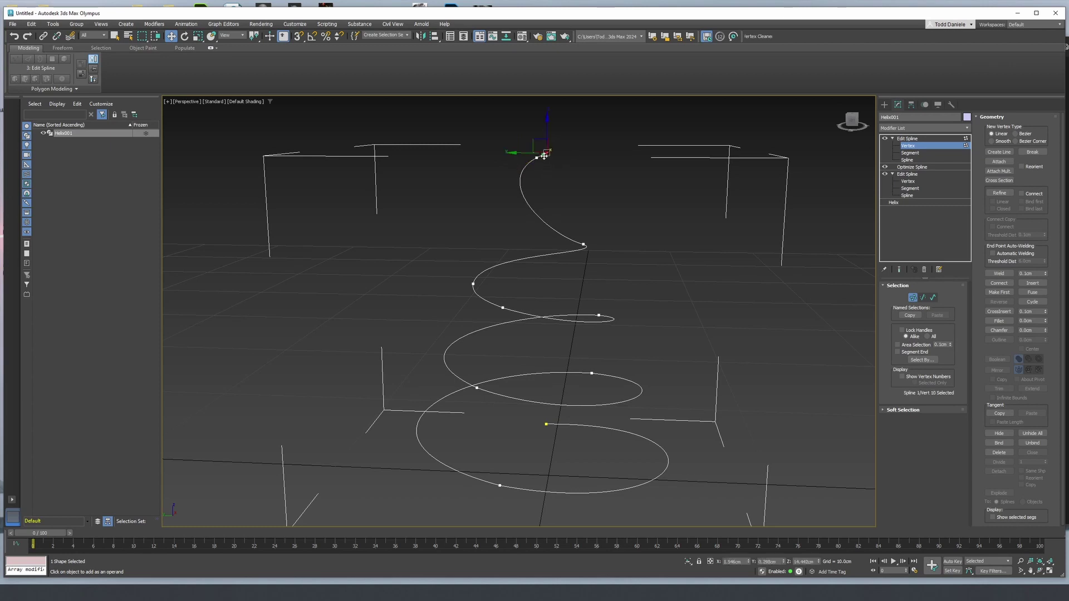
drag(525, 152, 578, 165)
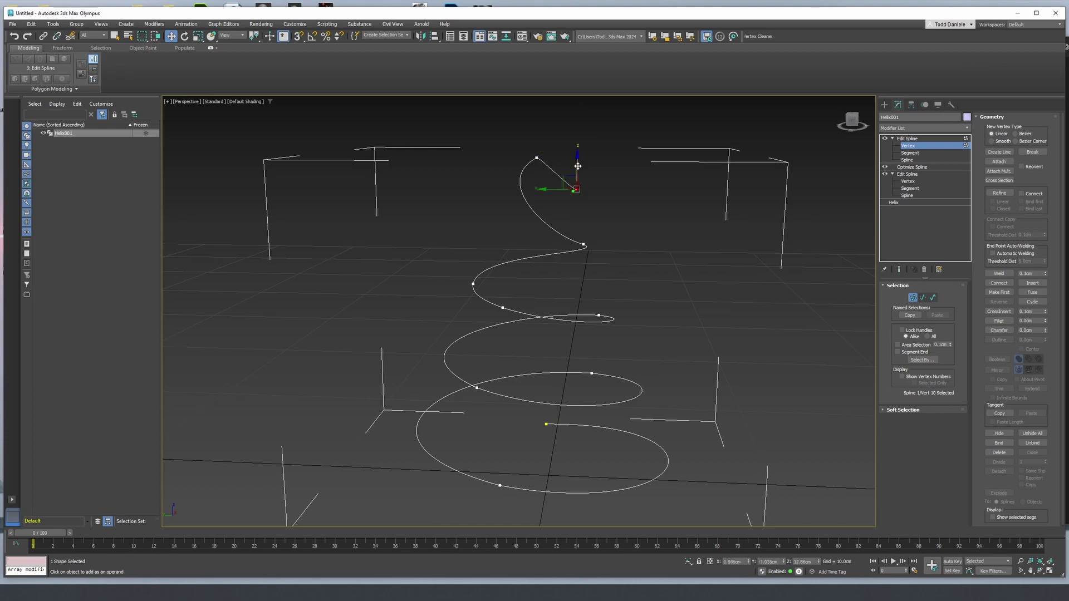
Step: Adjust the end vertex's tangent handle from two angles to curve the tip into a hook, and return to whole-object level
scroll(578, 166, up, 3)
middle_drag(597, 213, 585, 238)
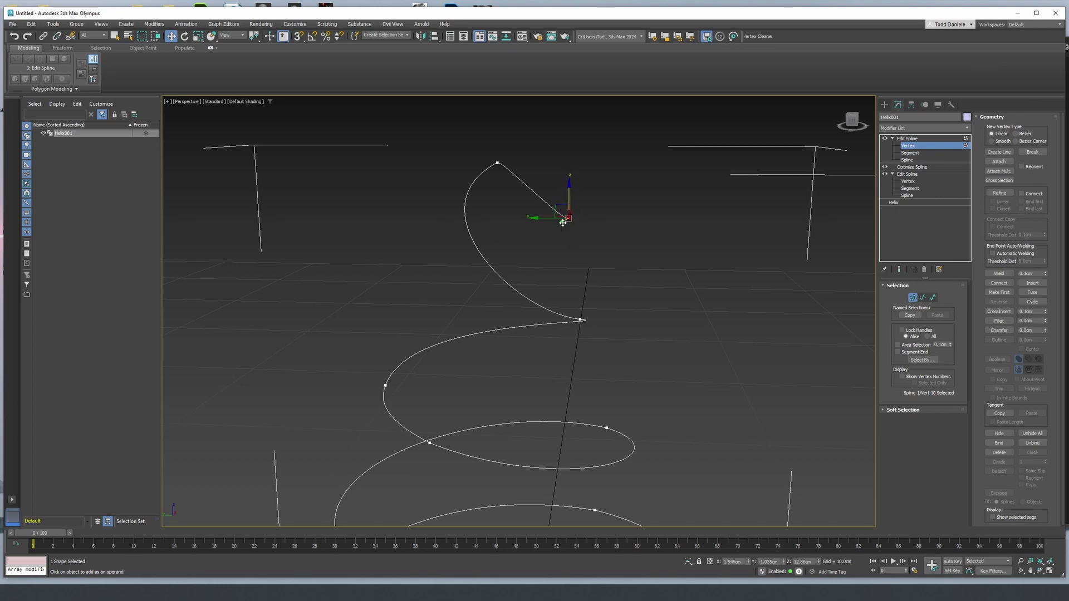
drag(563, 223, 563, 163)
alt+middle_drag(550, 191, 613, 186)
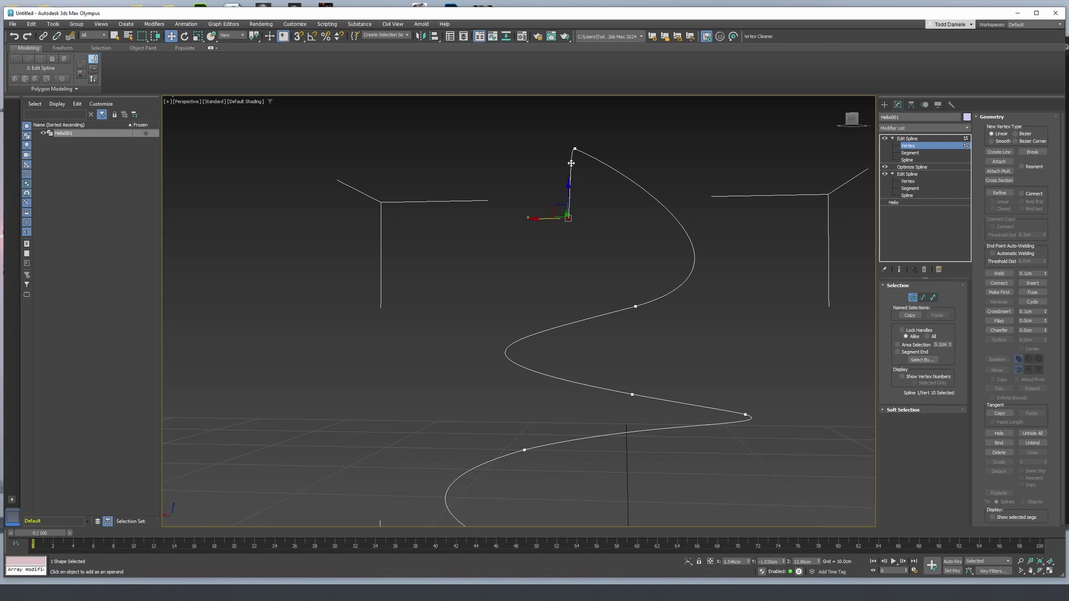
drag(571, 164, 551, 164)
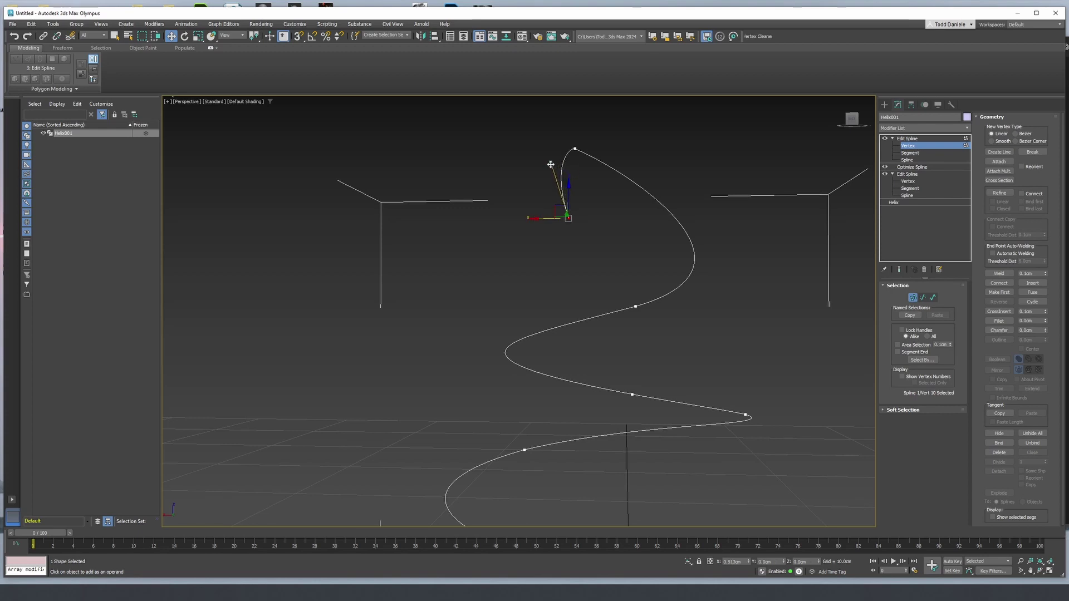
alt+middle_drag(551, 165, 766, 184)
mouse_move(613, 205)
alt+middle_down()
mouse_move(611, 243)
mouse_move(601, 219)
mouse_move(630, 216)
alt+middle_up()
click(907, 139)
middle_drag(664, 272, 606, 255)
mouse_move(1068, 51)
mouse_down()
mouse_move(474, 72)
mouse_move(1068, 52)
mouse_up()
middle_click(549, 246)
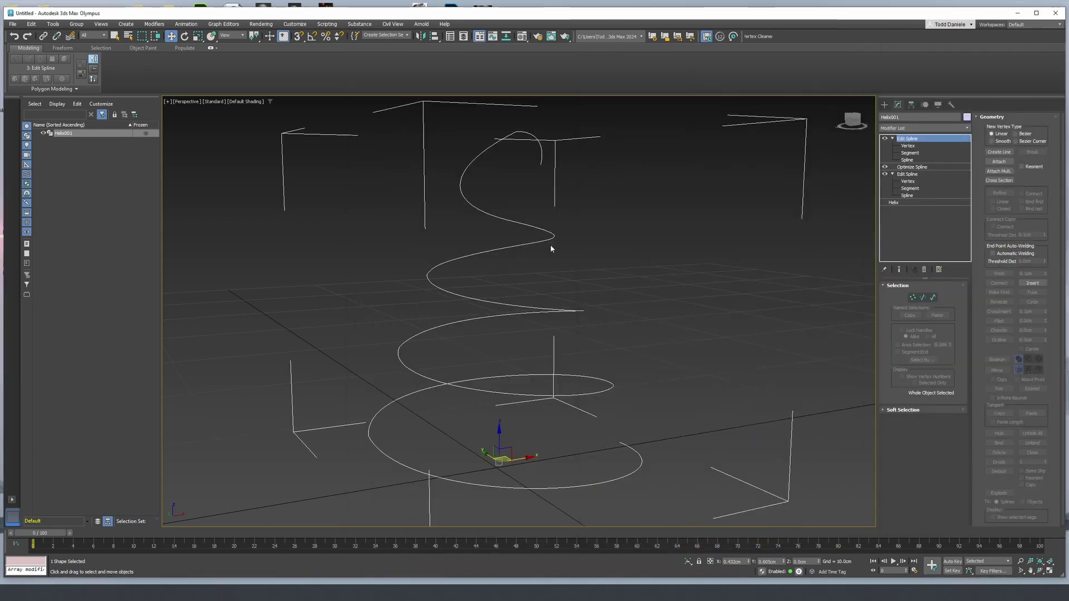
Step: Draw a six-point star in the front view centred on the helix's lower end, with radii of about 3.3 cm and 1.7 cm
key(f)
key(z)
middle_drag(611, 380, 605, 361)
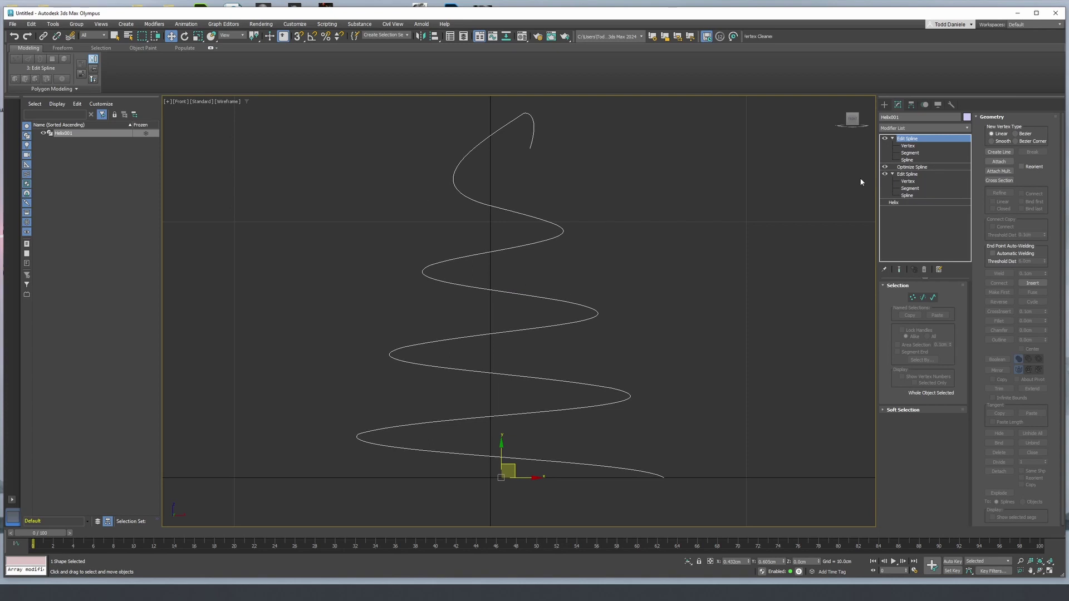
click(885, 105)
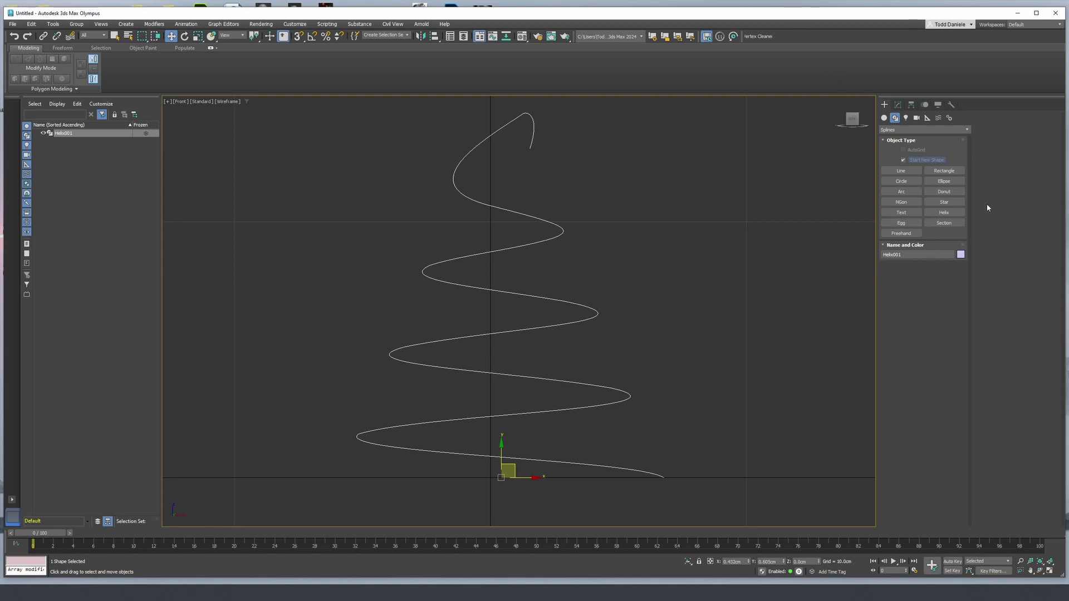
click(947, 202)
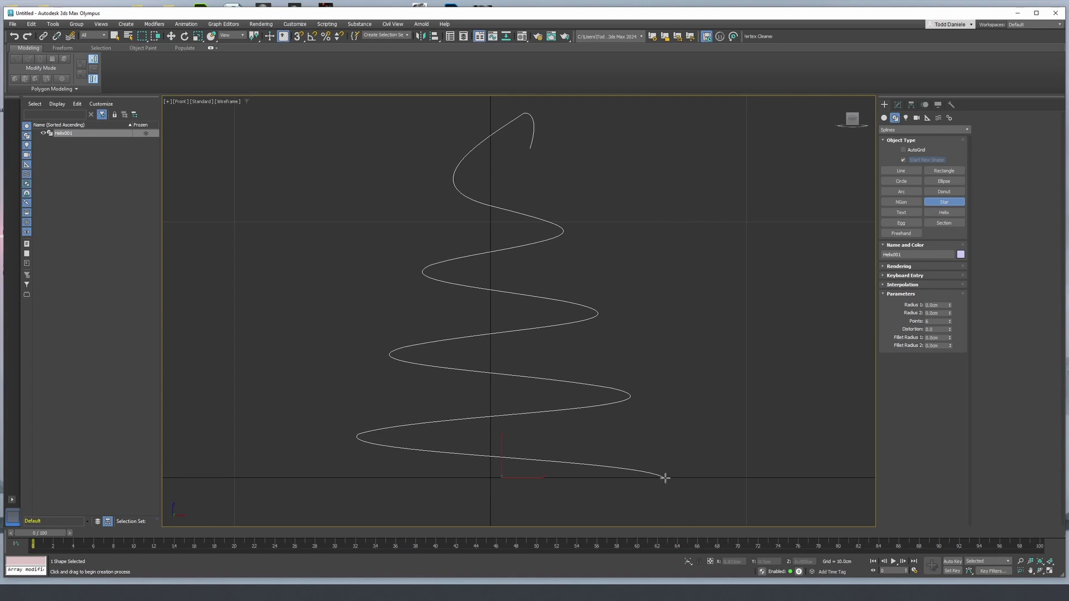
drag(664, 478, 736, 521)
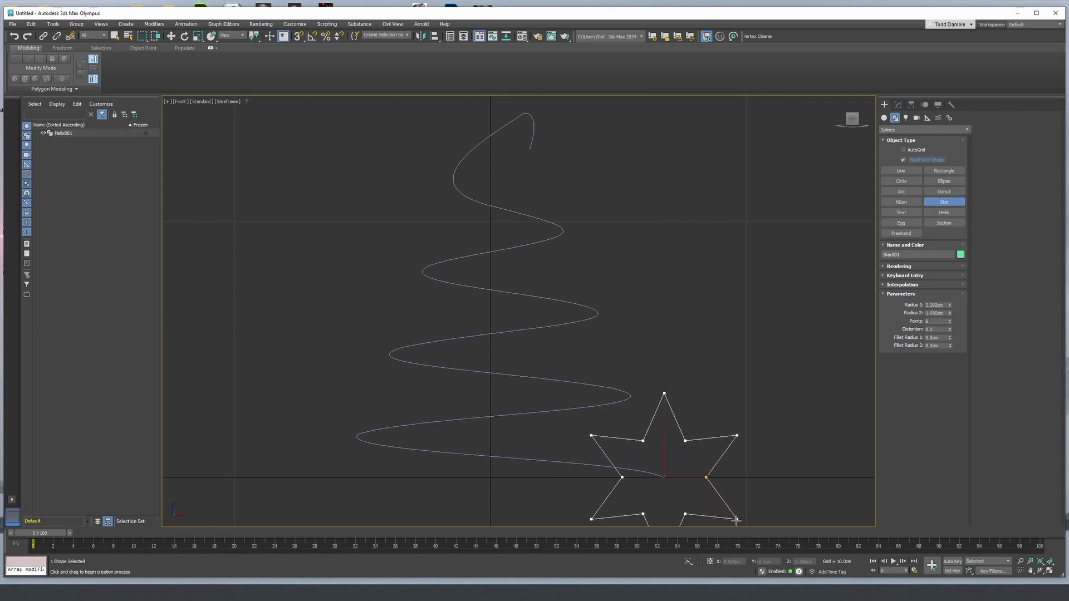
click(704, 493)
middle_drag(731, 441, 722, 329)
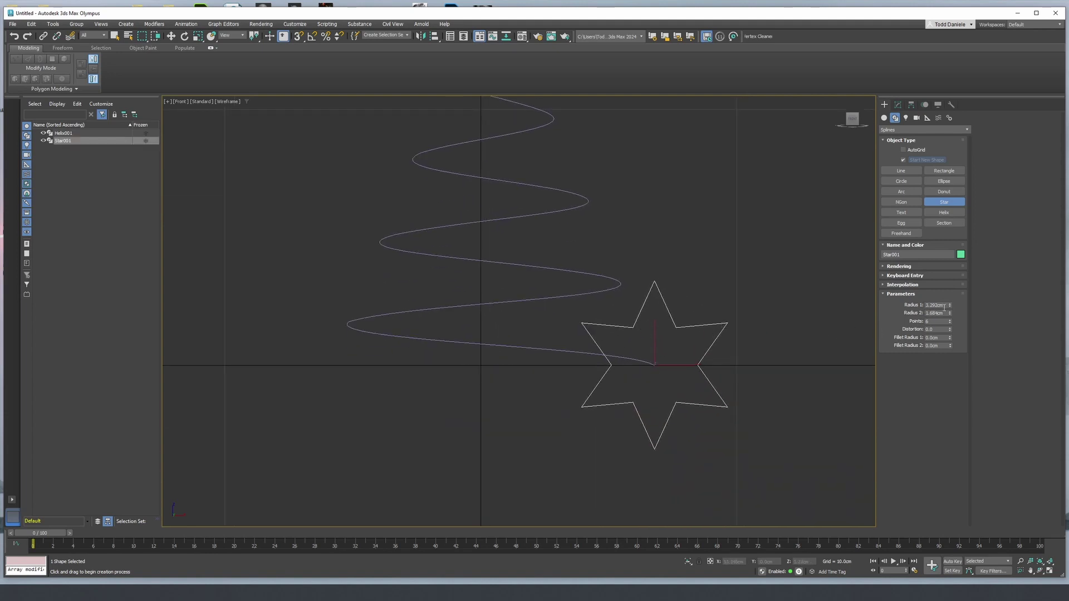
Step: Reduce the star's Radius 1 to about 3.13 cm and set its points to 5
drag(951, 306, 951, 309)
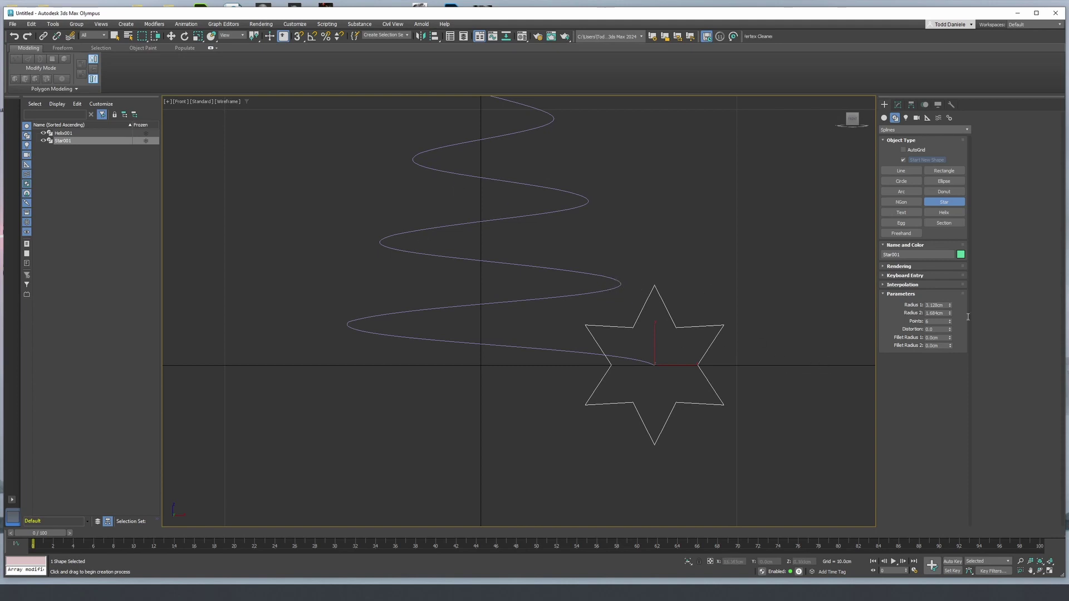
click(950, 323)
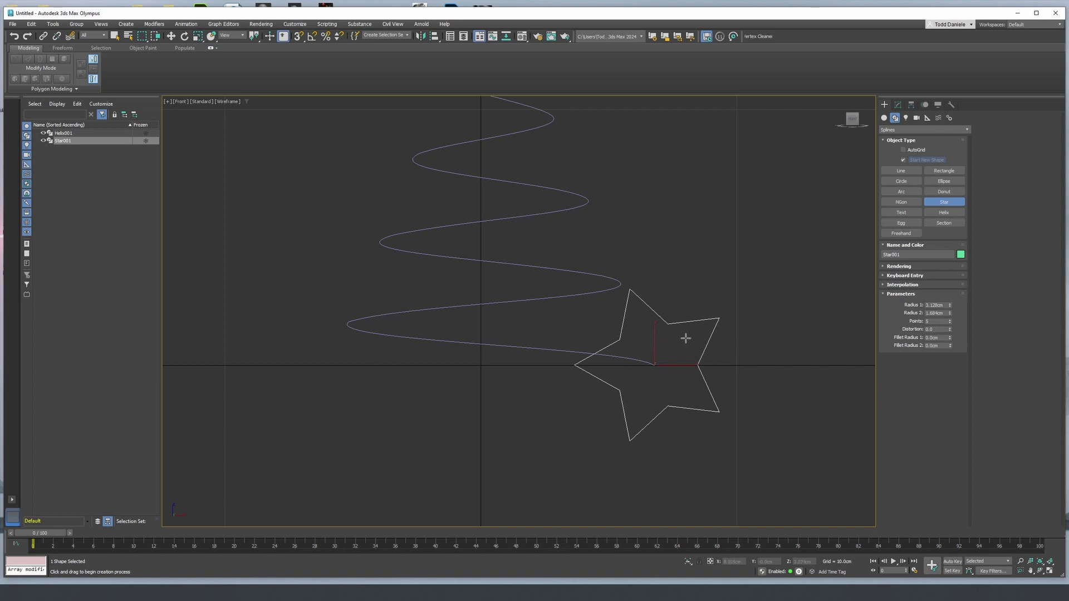
middle_drag(684, 333, 689, 340)
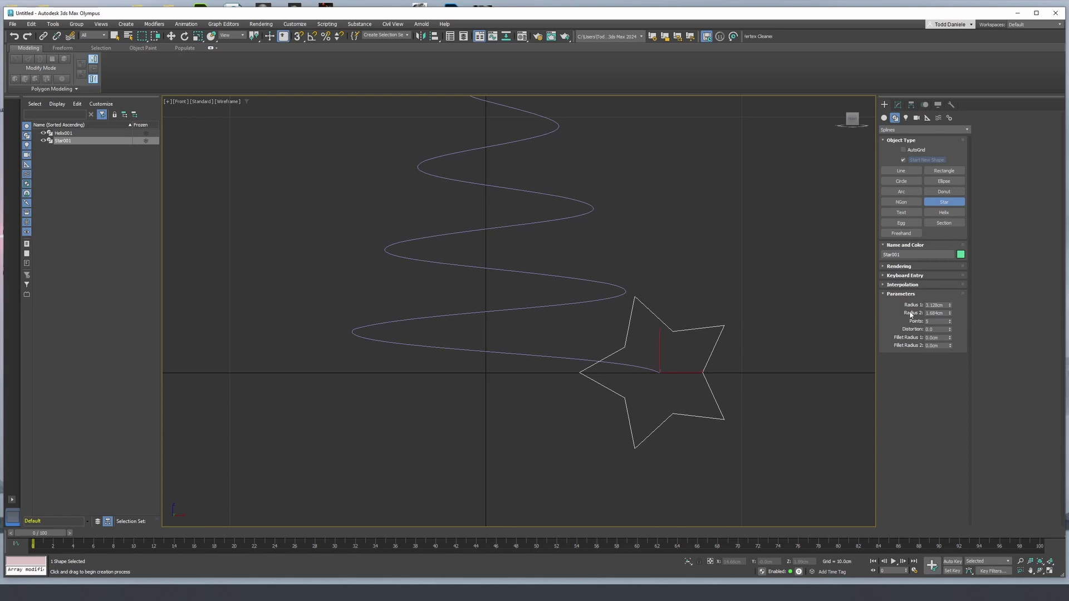
Step: Set the star's Radius 2 to about 1.32 cm and its Radius 1 to 2.94 cm
drag(951, 314, 954, 335)
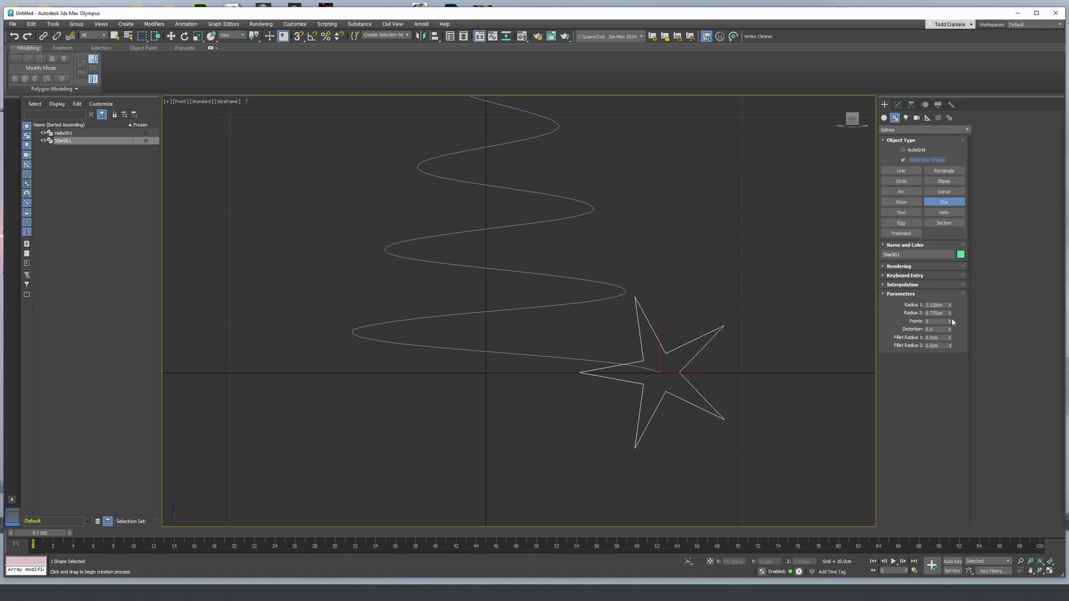
mouse_move(950, 314)
mouse_down()
mouse_move(958, 286)
mouse_move(962, 297)
mouse_up()
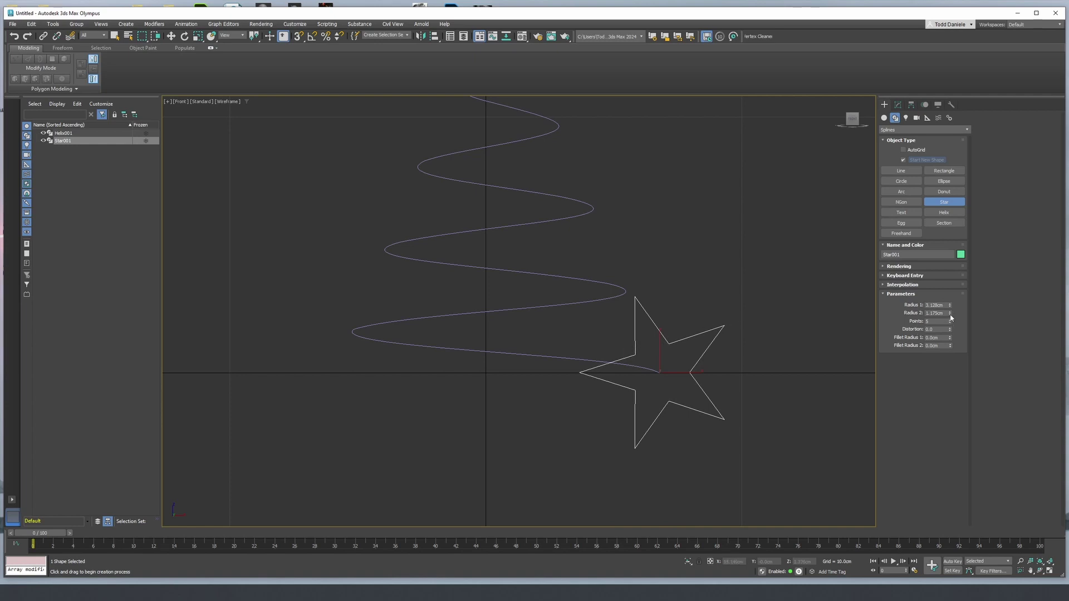
drag(951, 315, 952, 308)
middle_drag(694, 358, 687, 366)
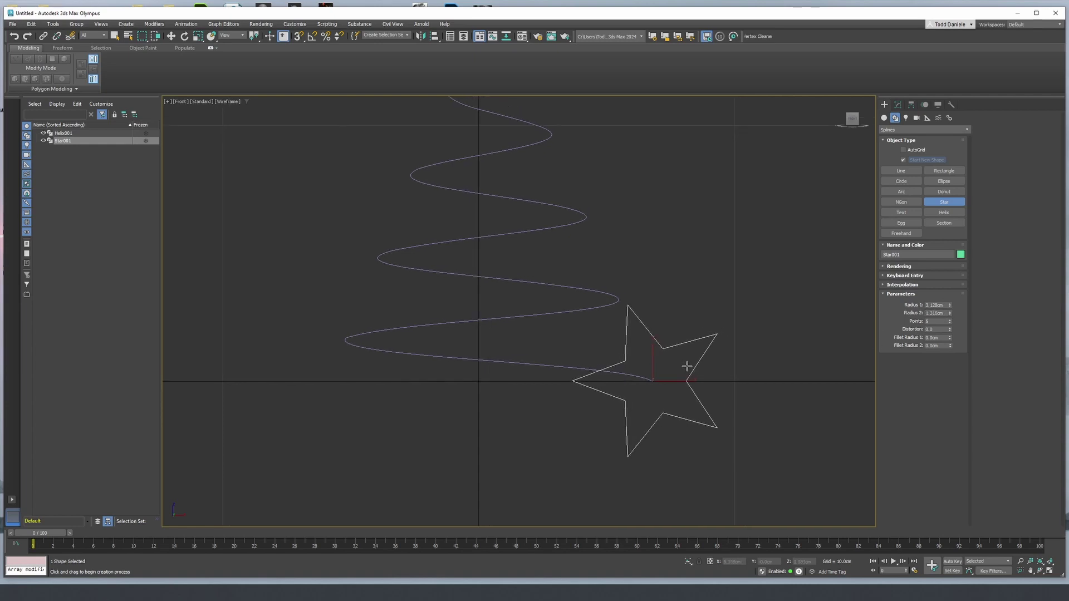
scroll(688, 365, down, 2)
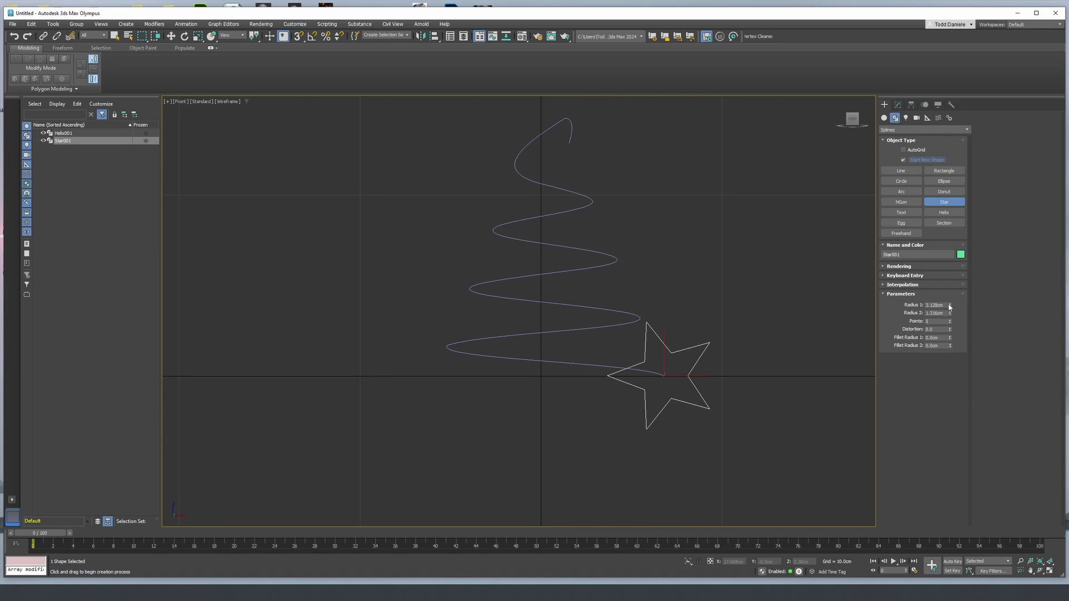
drag(950, 306, 950, 312)
Step: In the perspective view, create a Loft compound object from the star, using the helix as its path
key(p)
key(z)
scroll(605, 336, down, 2)
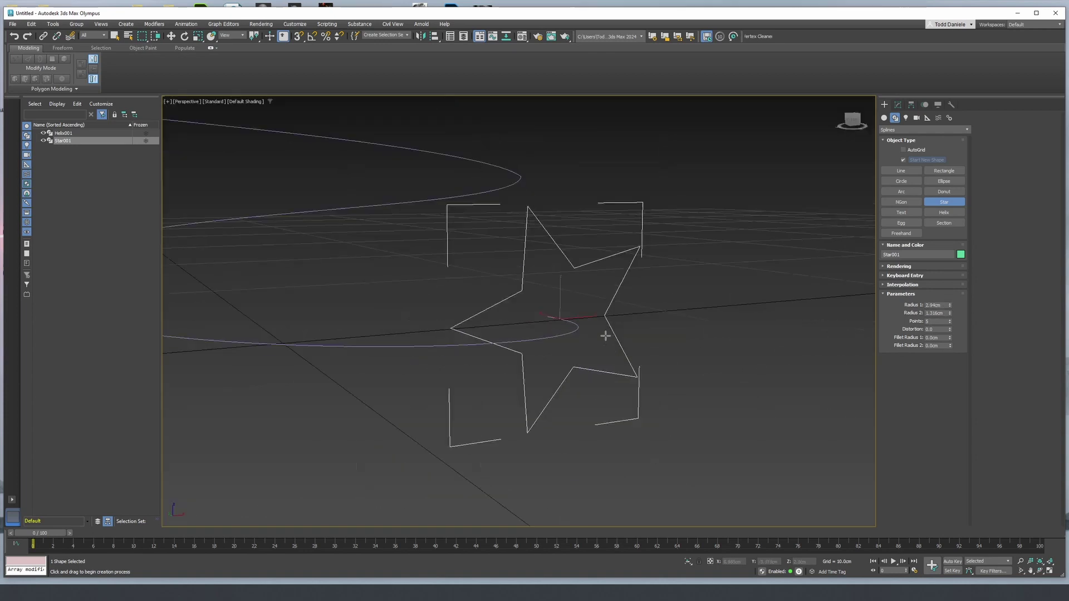
scroll(605, 336, down, 5)
alt+middle_drag(618, 327, 578, 344)
middle_drag(578, 344, 568, 386)
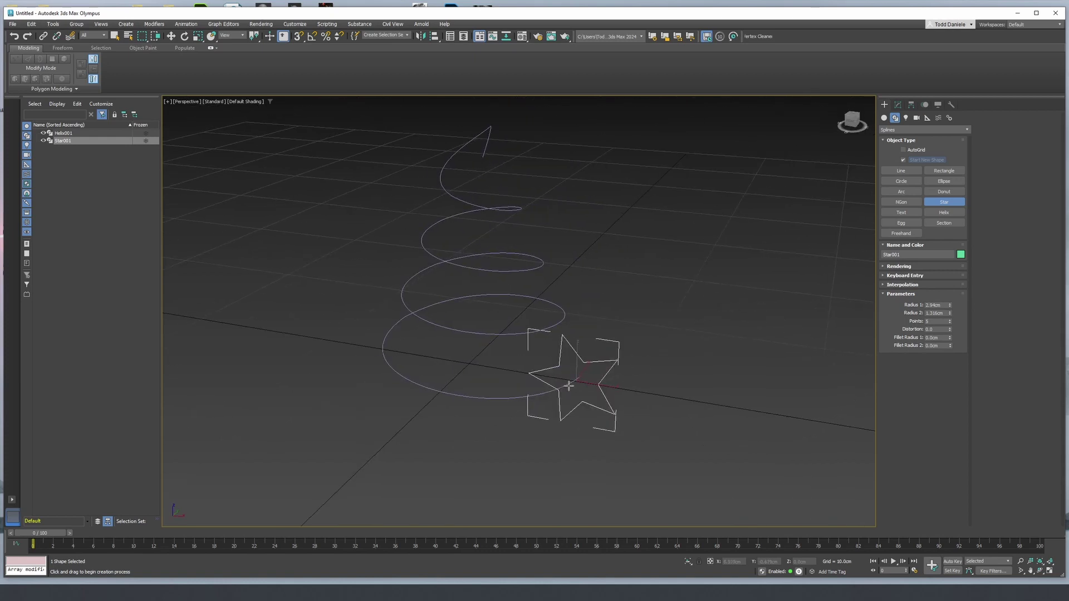
click(898, 106)
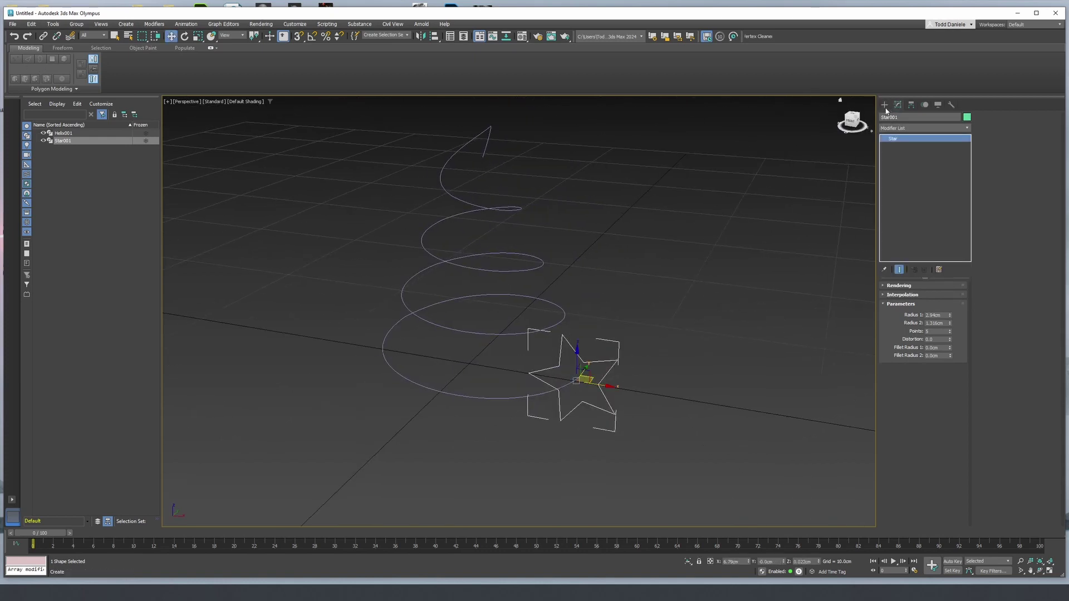
click(884, 106)
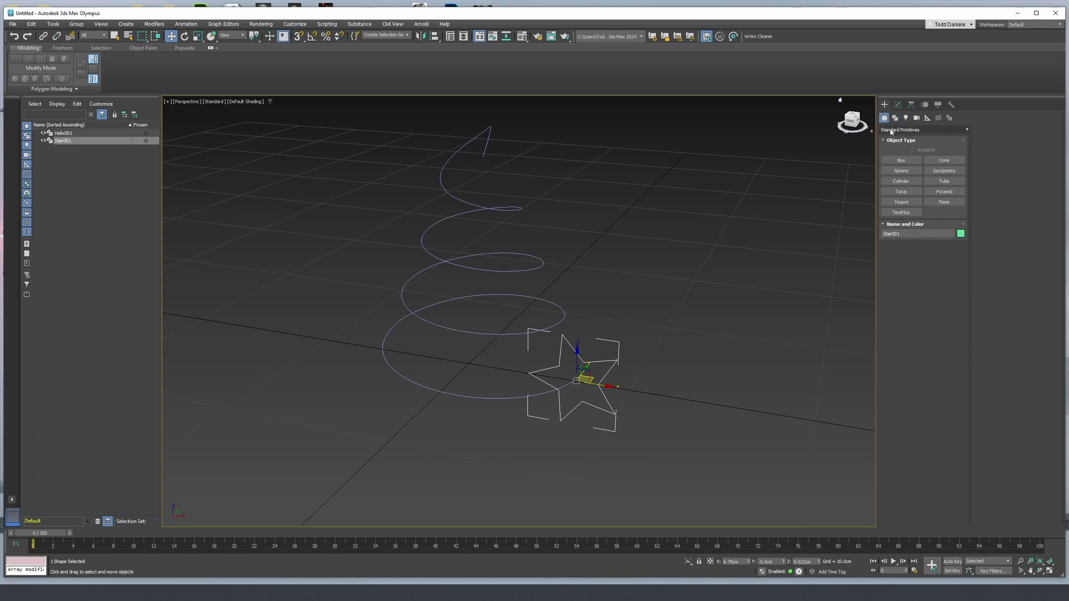
click(891, 130)
click(894, 154)
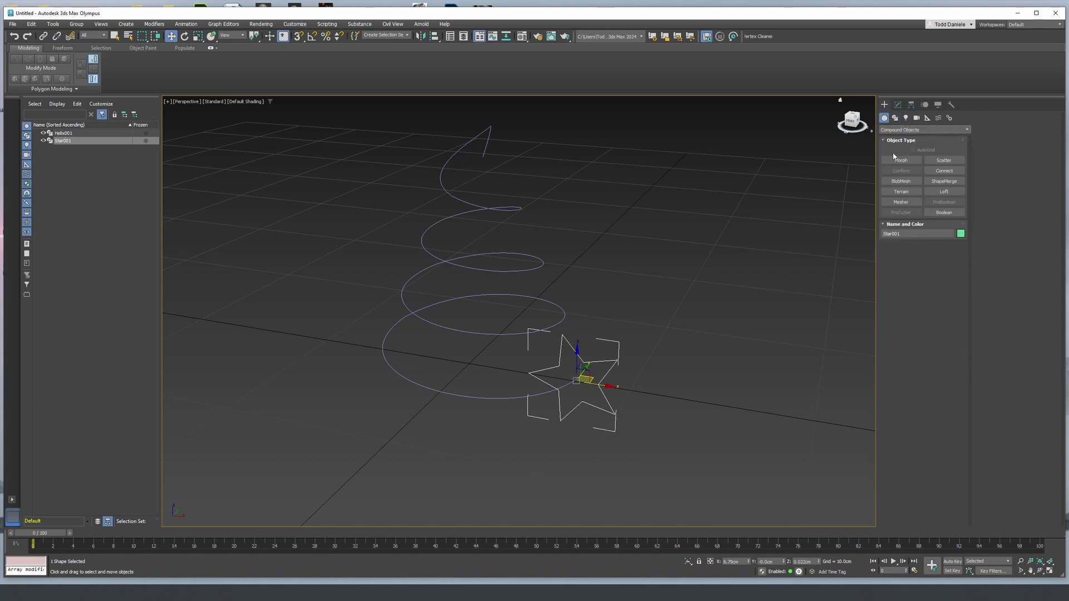
click(944, 192)
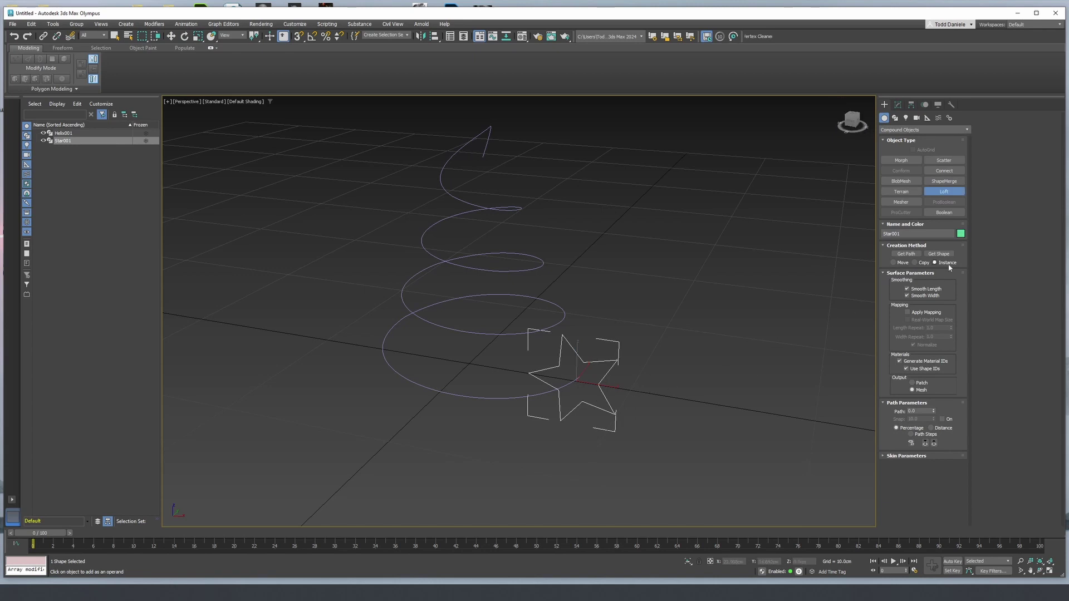
click(906, 254)
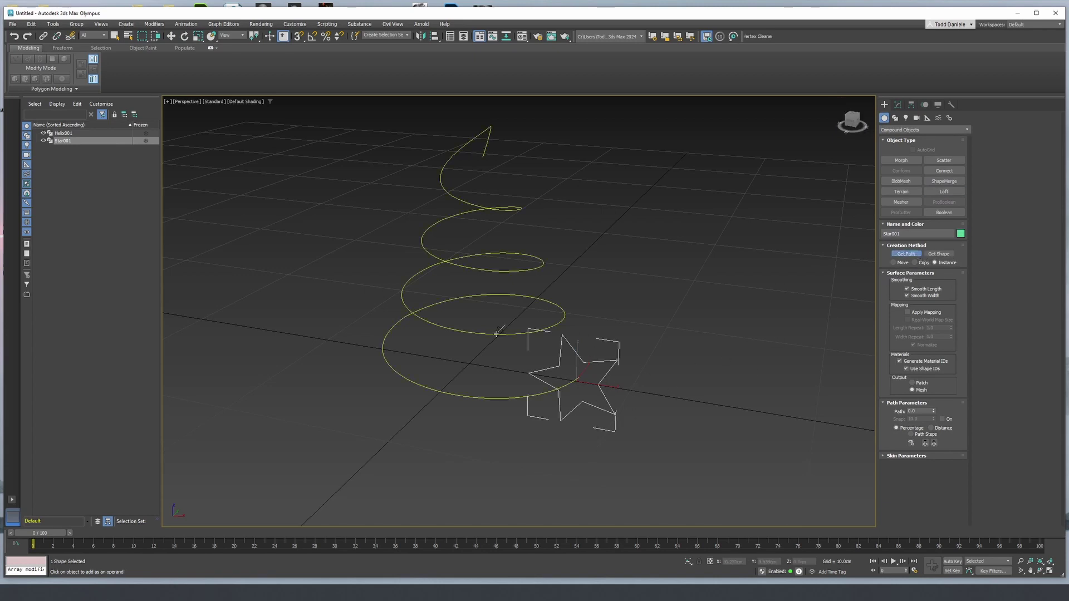
click(496, 334)
middle_drag(501, 298, 503, 320)
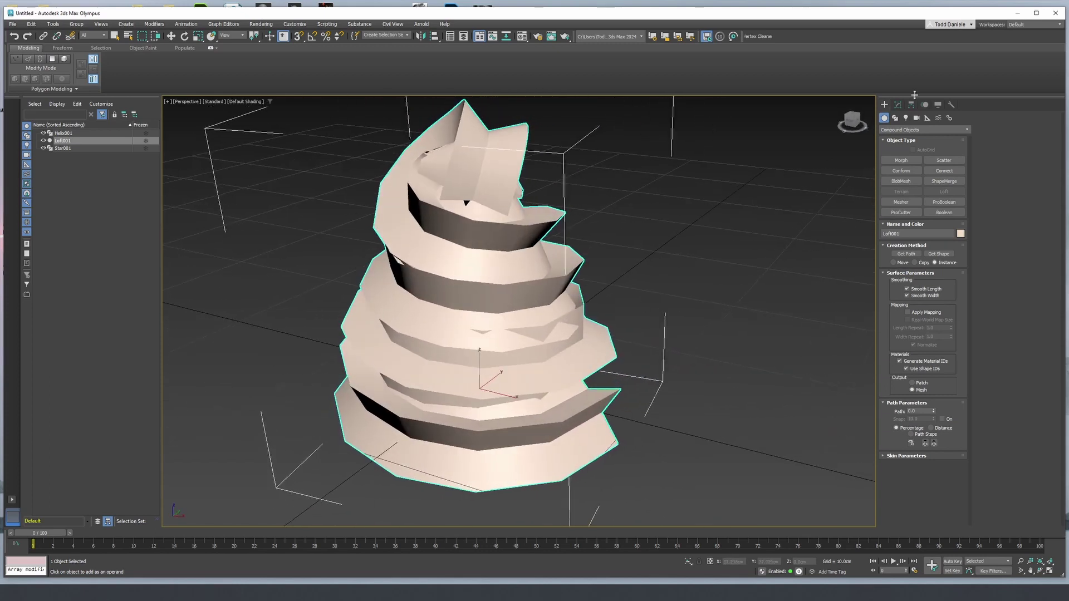
Step: Select the star shape Star001 and isolate it in the viewport
click(897, 104)
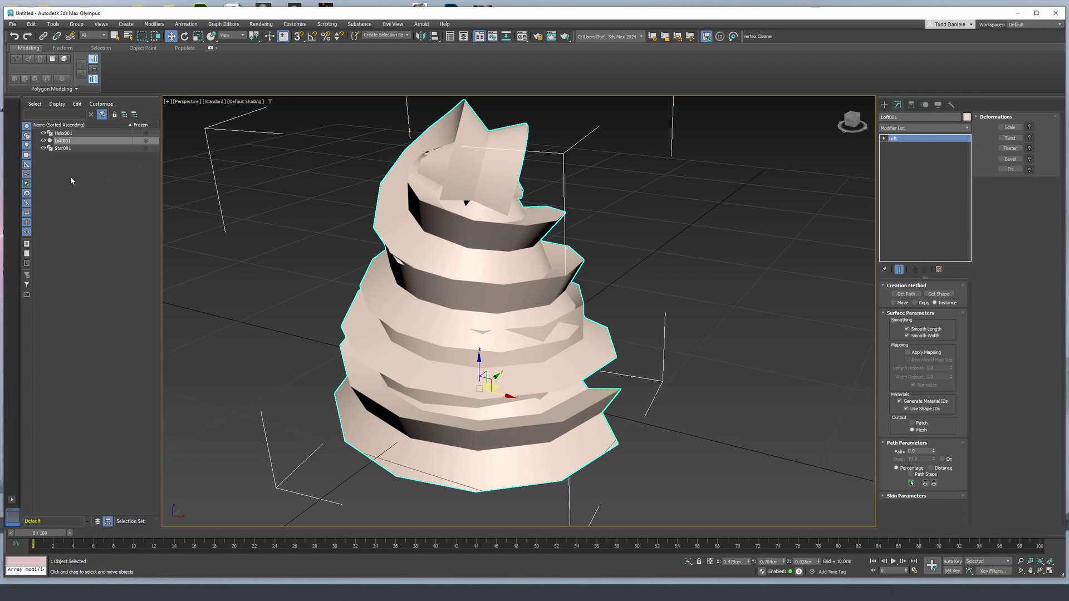
click(63, 148)
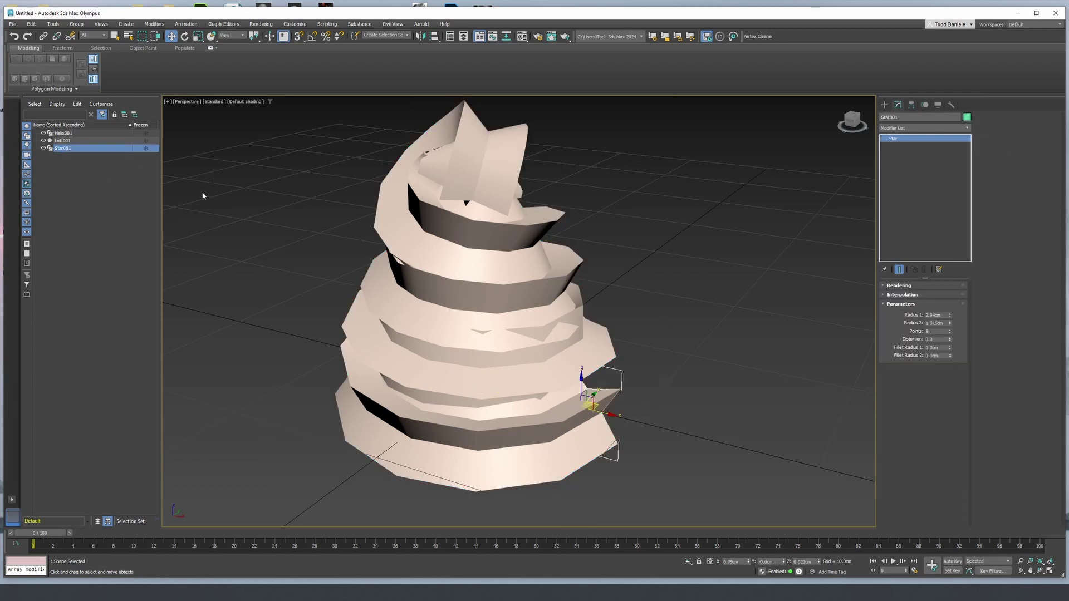
key(alt+q)
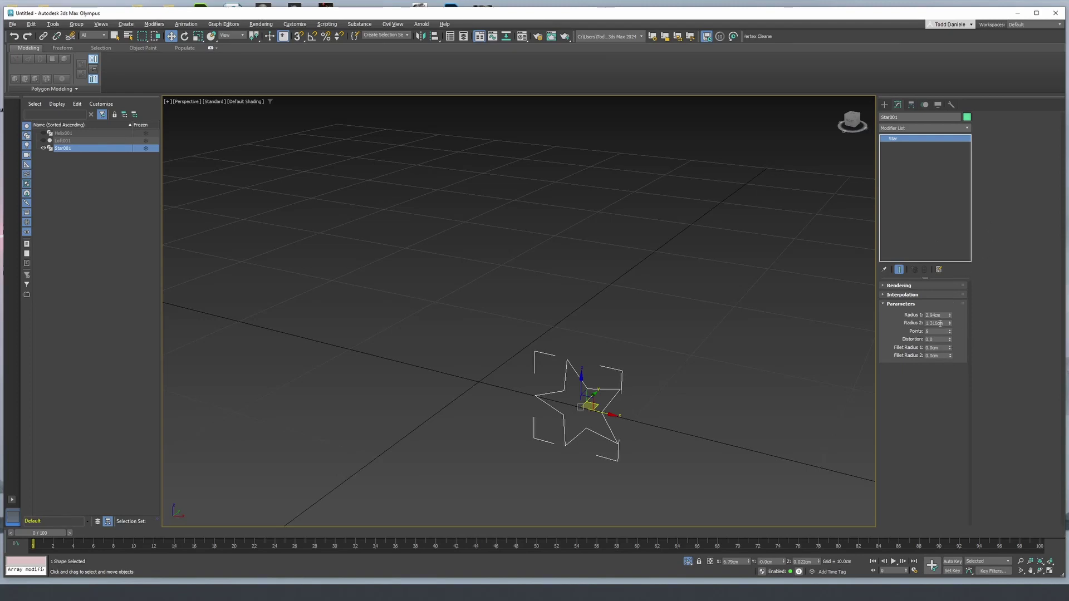
Step: Unhide the loft object and reduce the star's Radius 1 to about 2.41 cm
click(43, 141)
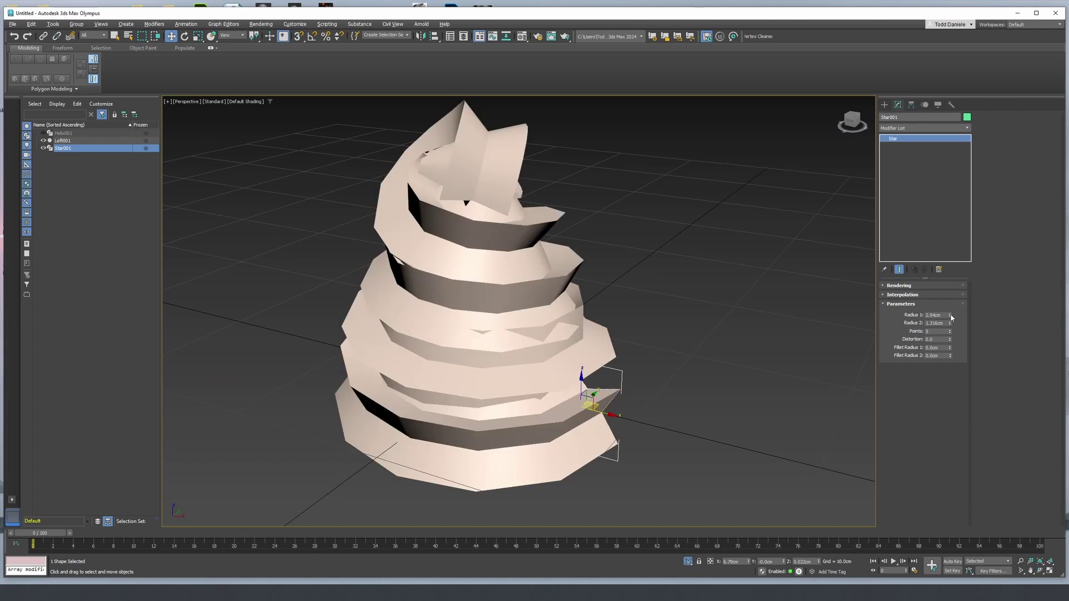
drag(950, 317, 950, 324)
alt+middle_drag(549, 352, 599, 328)
alt+middle_drag(582, 331, 542, 335)
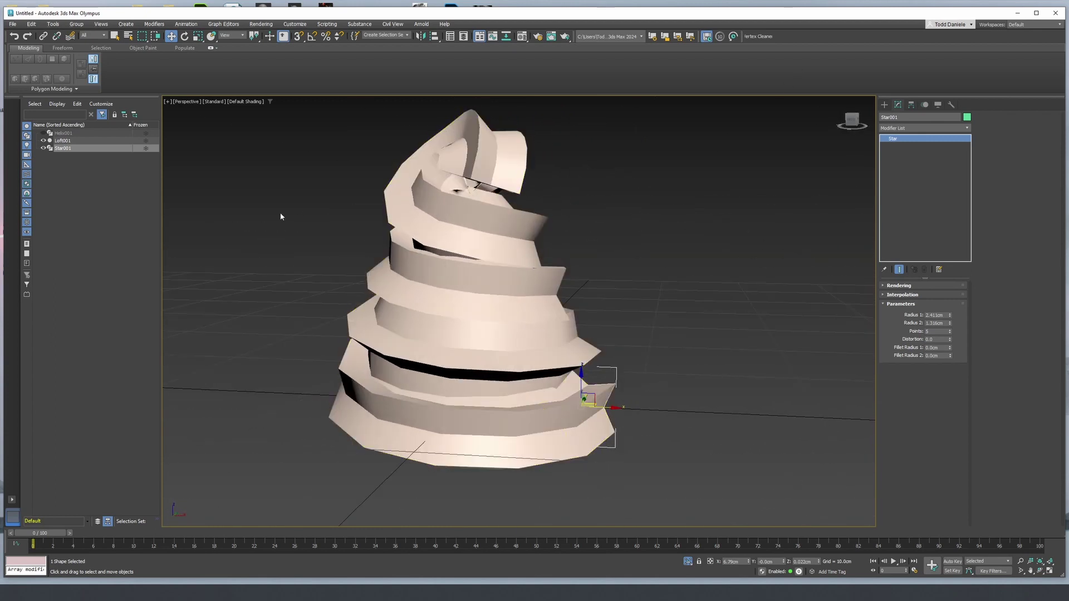
Step: Select the loft and examine its Path and Shape sub-object levels, returning to the Loft level
click(63, 141)
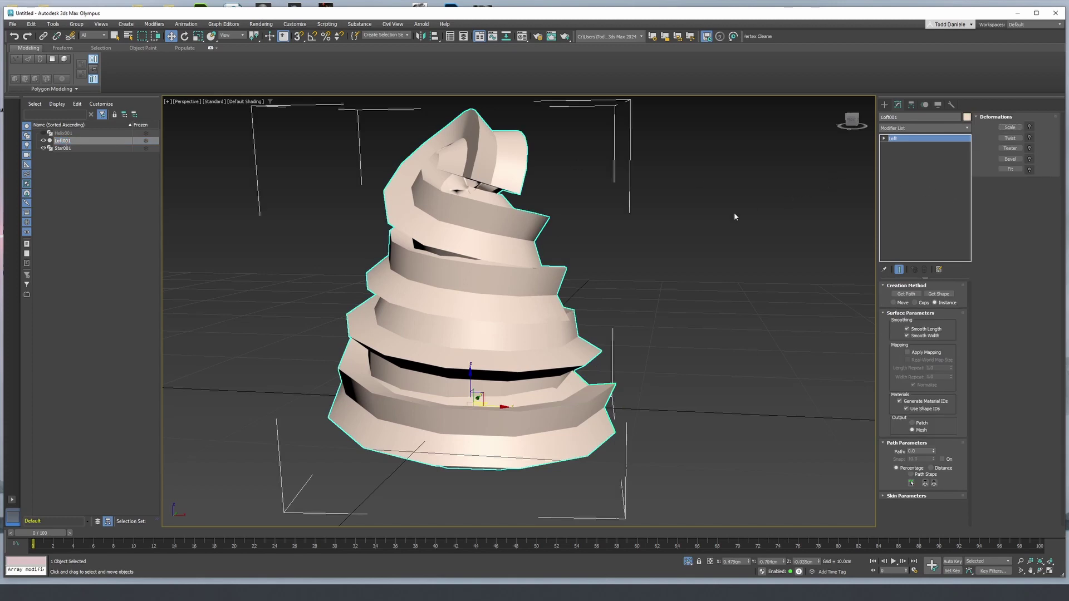
middle_drag(734, 212, 728, 227)
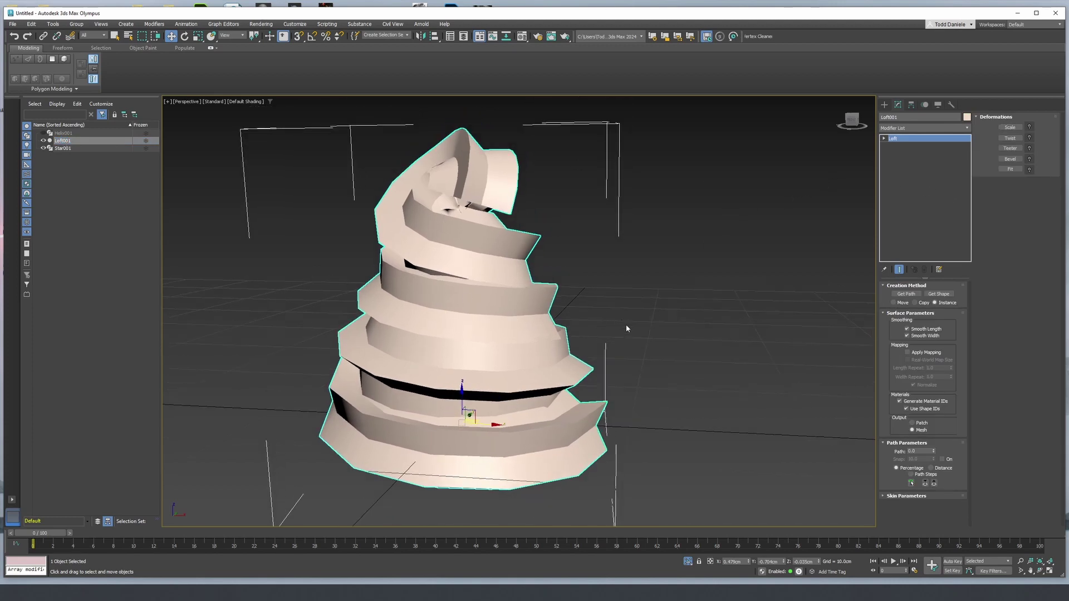
click(884, 138)
click(898, 153)
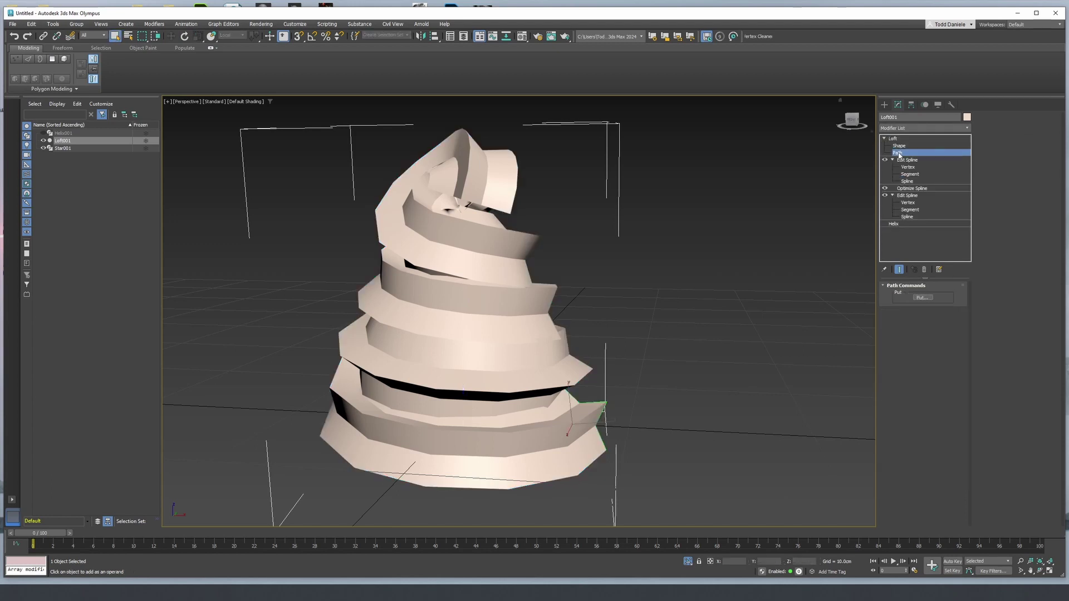
click(899, 145)
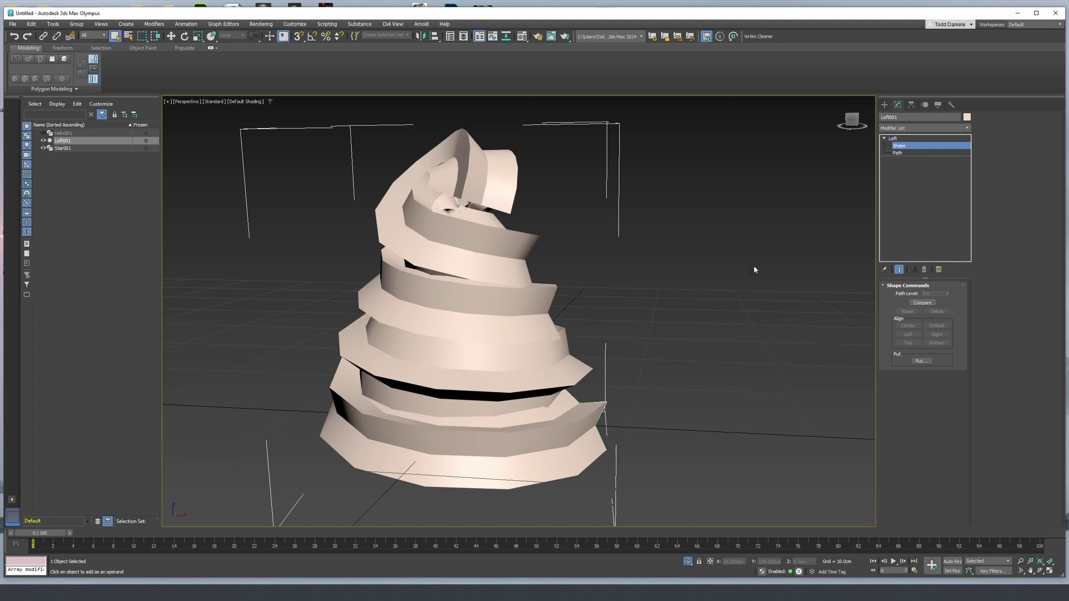
click(908, 139)
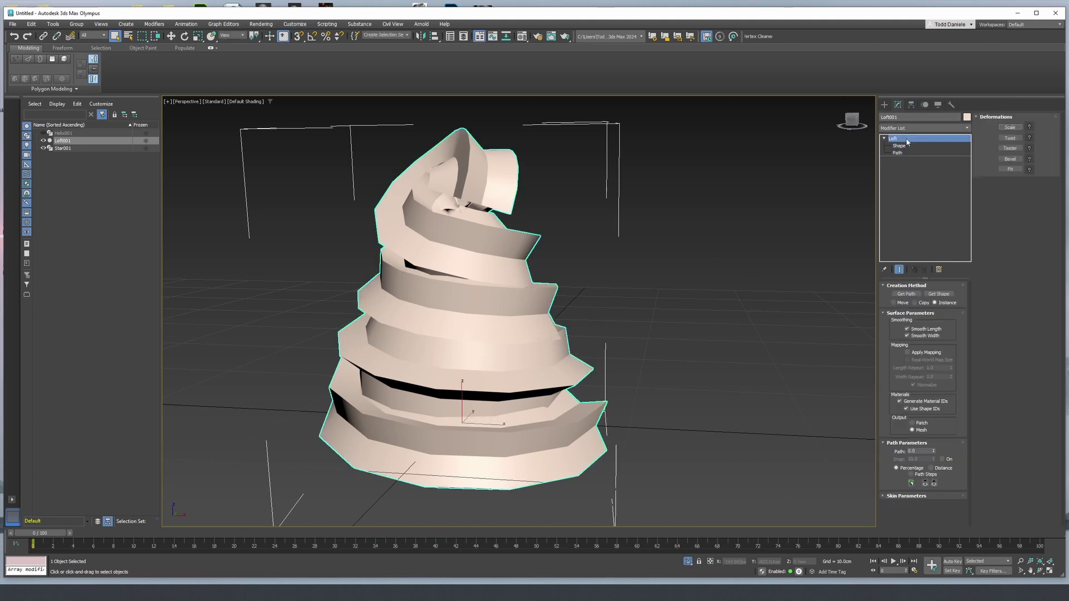
Step: Open the loft's Scale deformation curve and undo the trial edits to its control points
click(1011, 128)
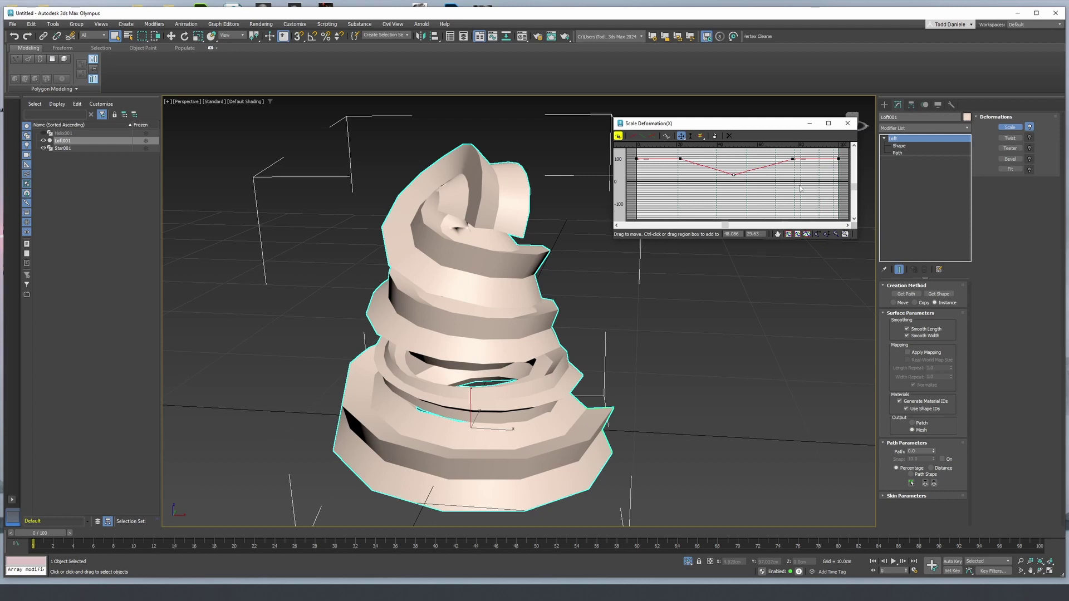
click(674, 155)
key(ctrl+z)
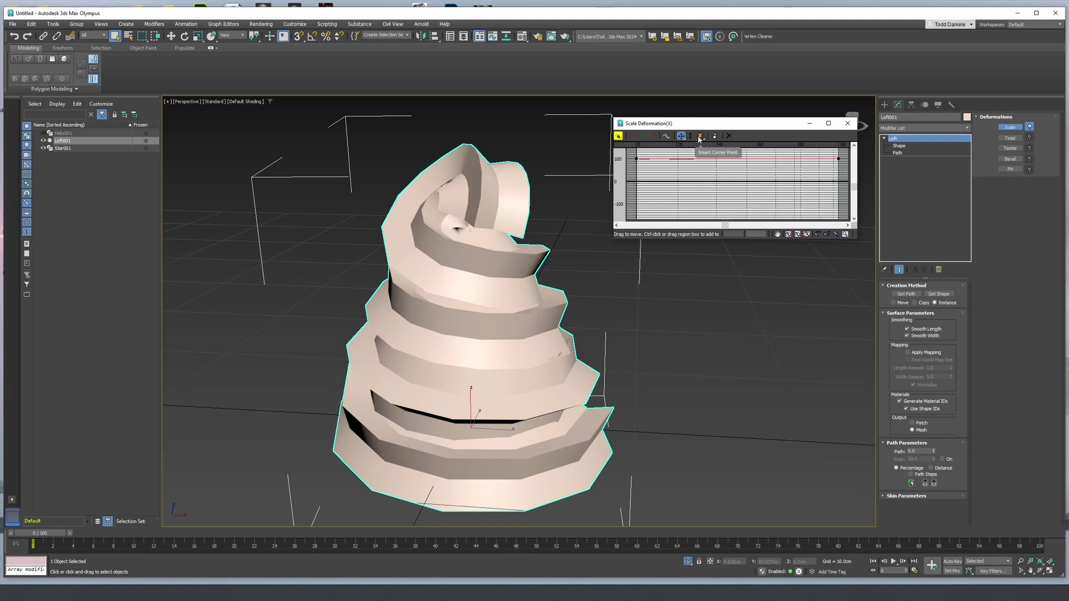
Step: Compare the lofted swirl with the Soft_Ice_cream.jpg reference photo
mouse_move(481, 217)
middle_down()
mouse_move(447, 222)
mouse_move(484, 212)
middle_up()
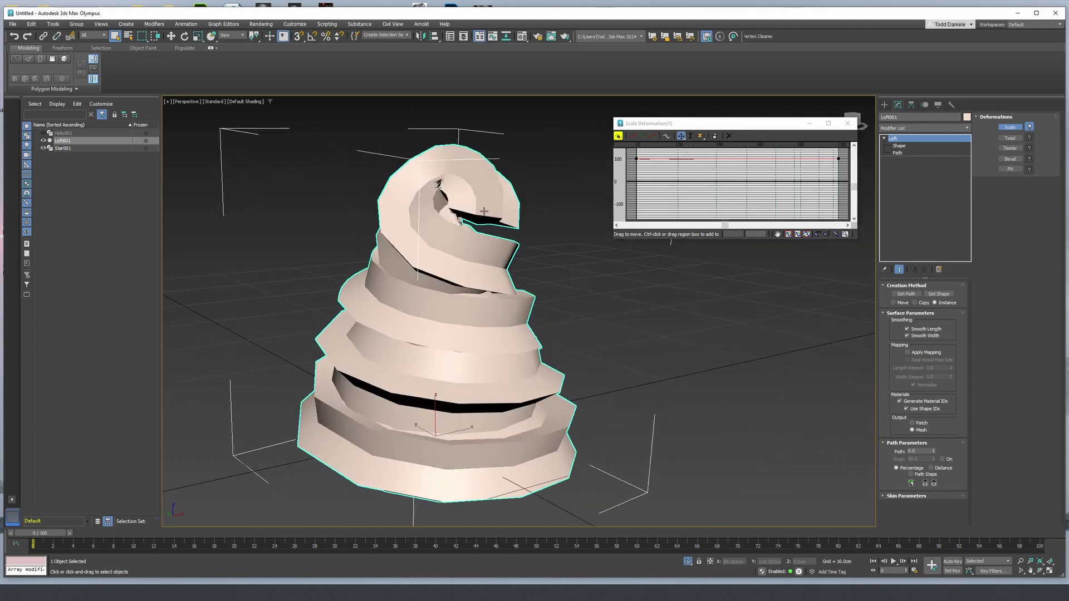
drag(1068, 71, 454, 88)
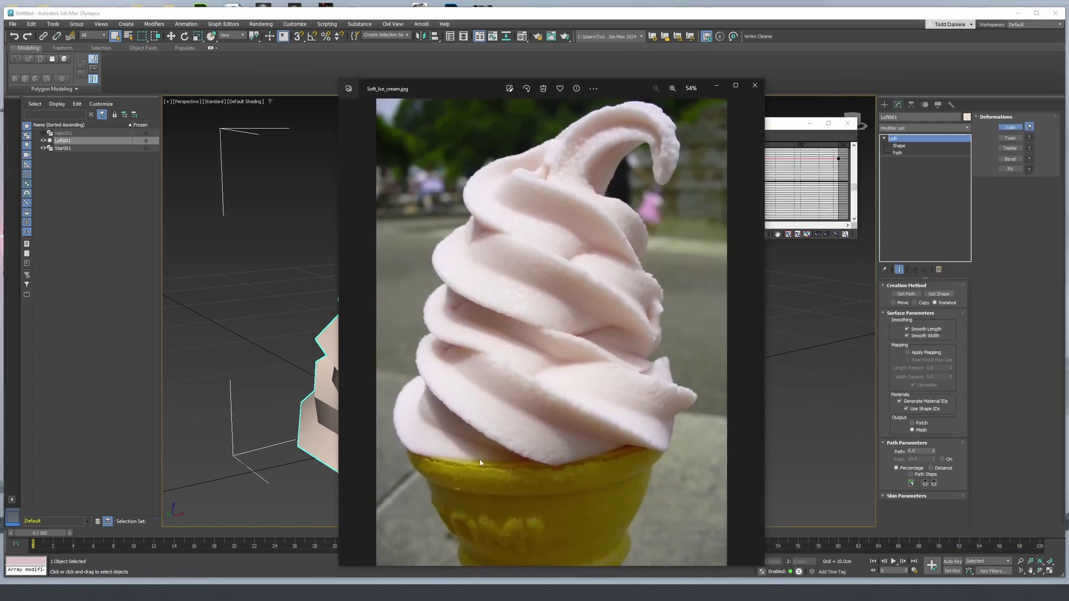
click(713, 84)
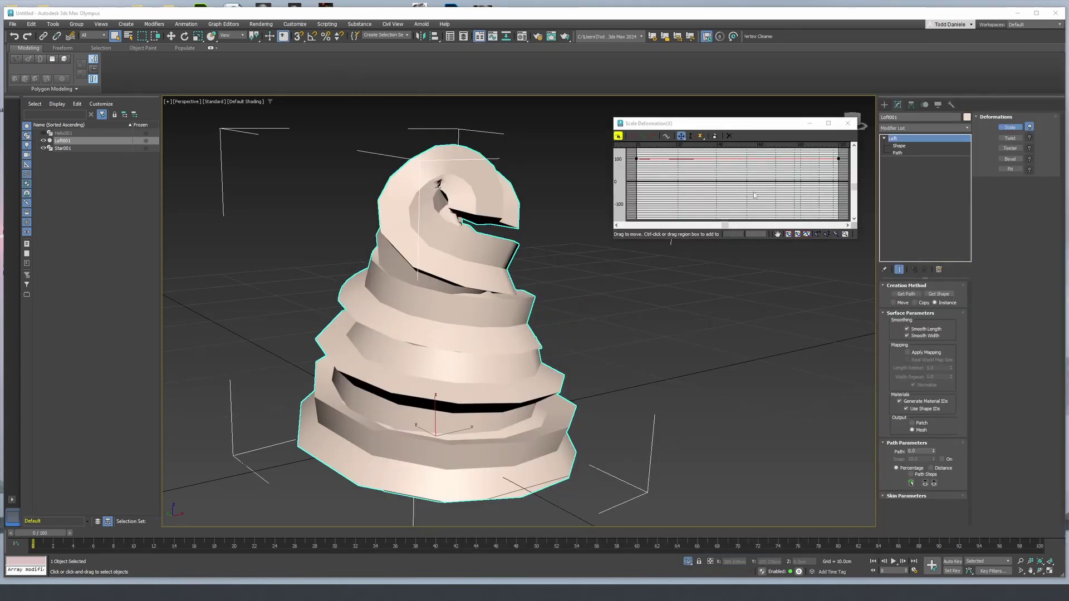
Step: Insert corner points at about 83% and 17% along the scale curve and lower its end point to just under 40%
click(700, 137)
click(805, 159)
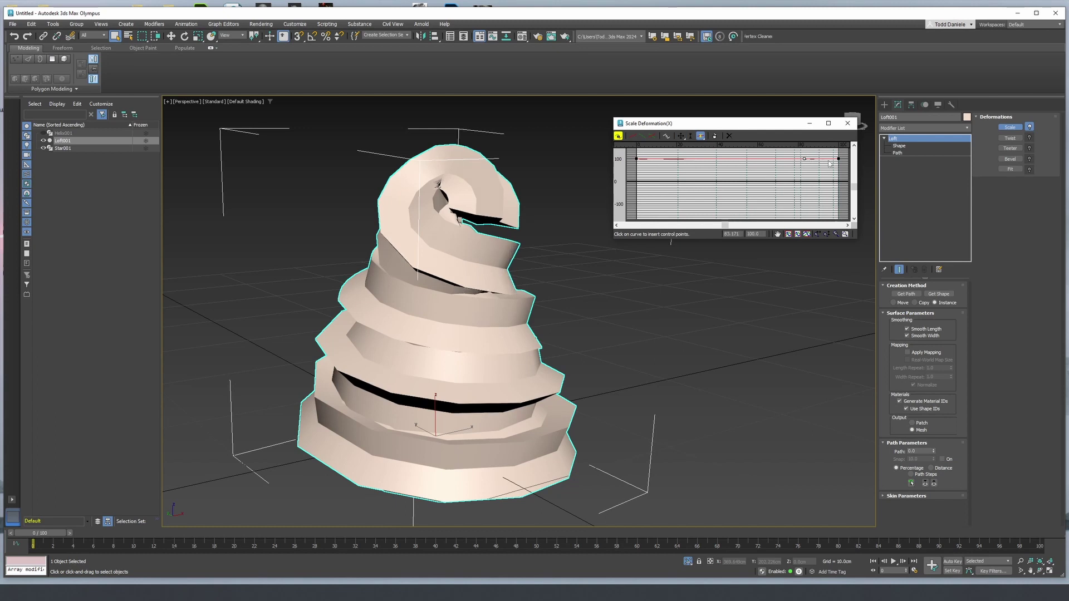
click(670, 159)
click(681, 137)
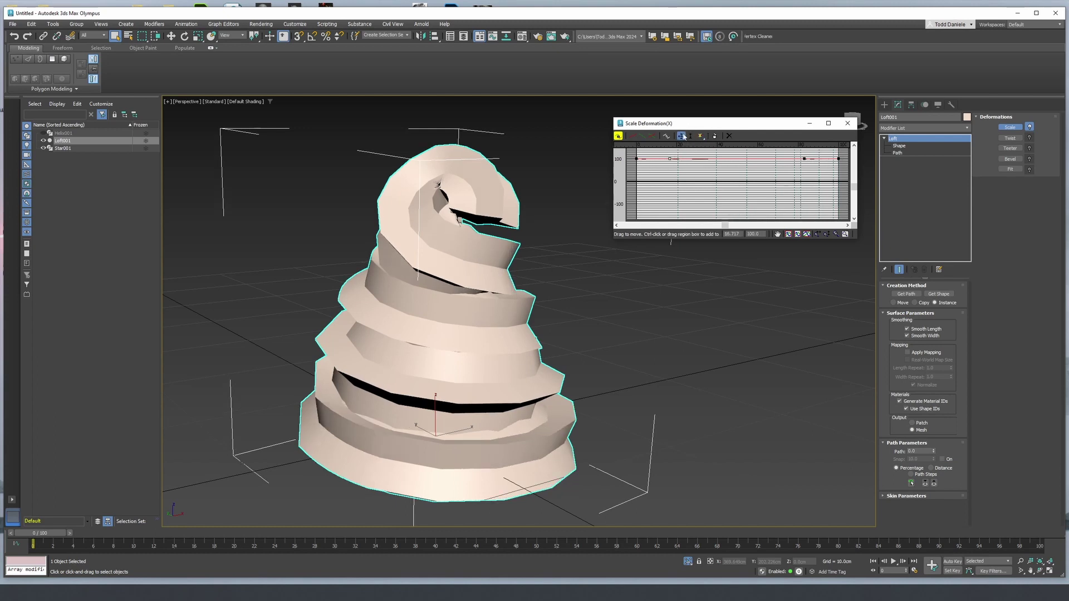
click(838, 159)
drag(839, 159, 837, 174)
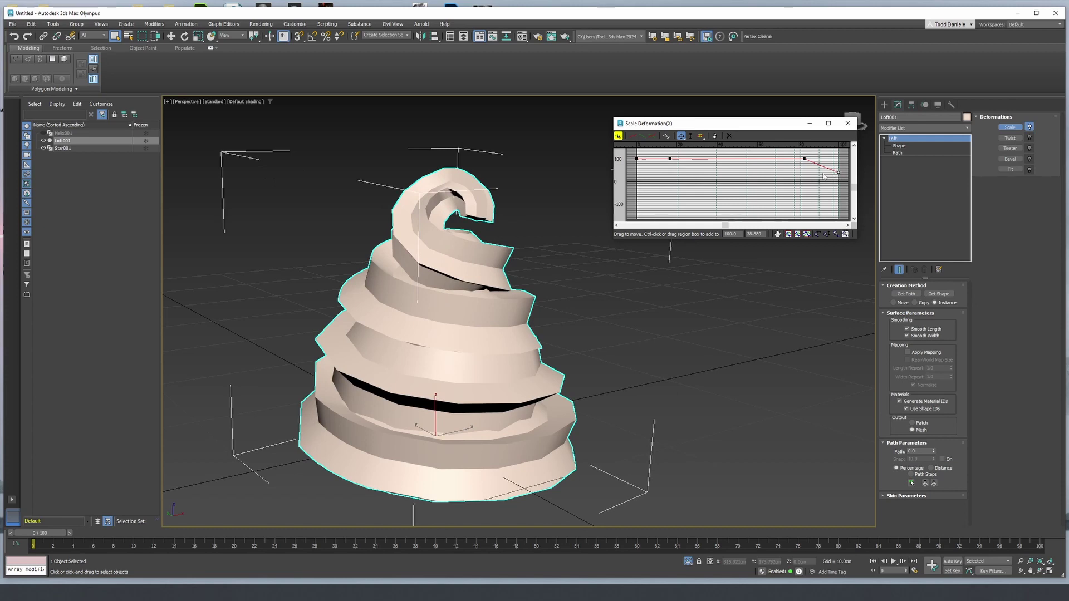
Step: Convert the scale curve's point near 83% to Bezier-Smooth and adjust its handle to round the falloff toward the tip
click(804, 159)
right_click(803, 160)
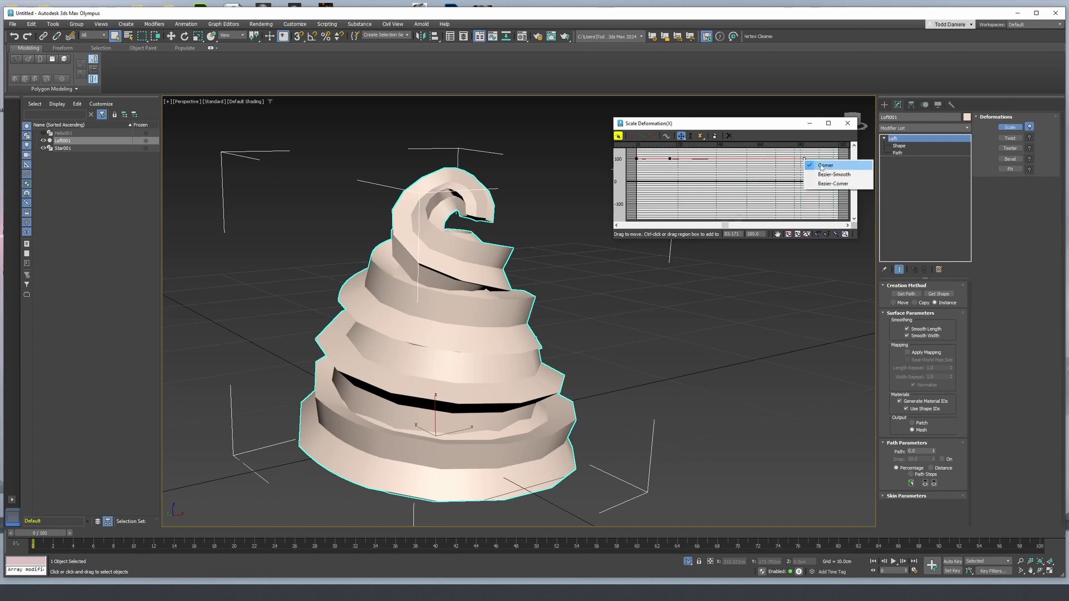
click(816, 174)
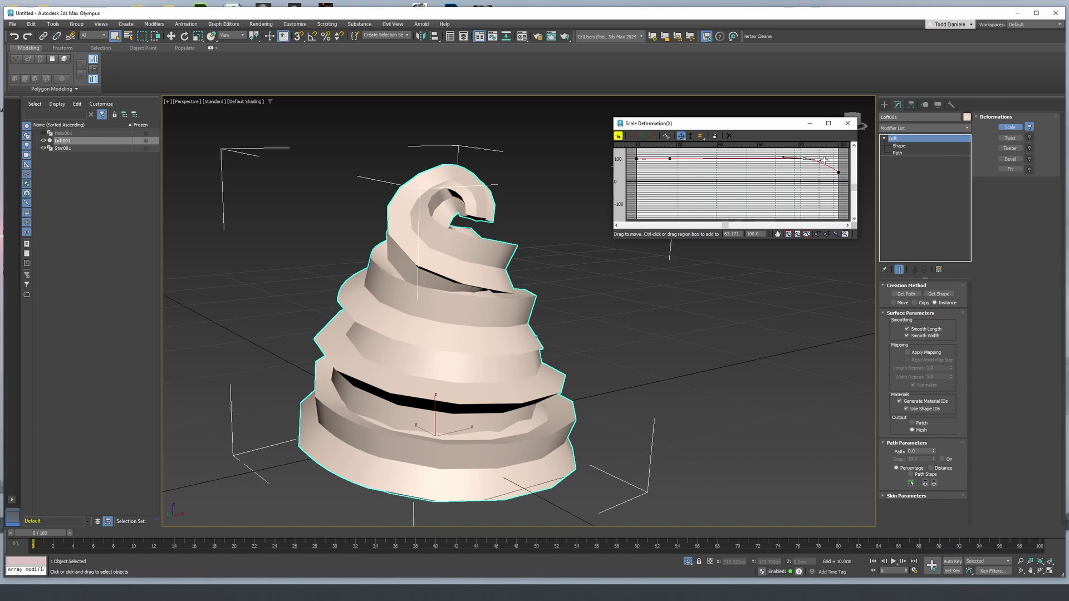
drag(825, 161, 828, 163)
click(837, 172)
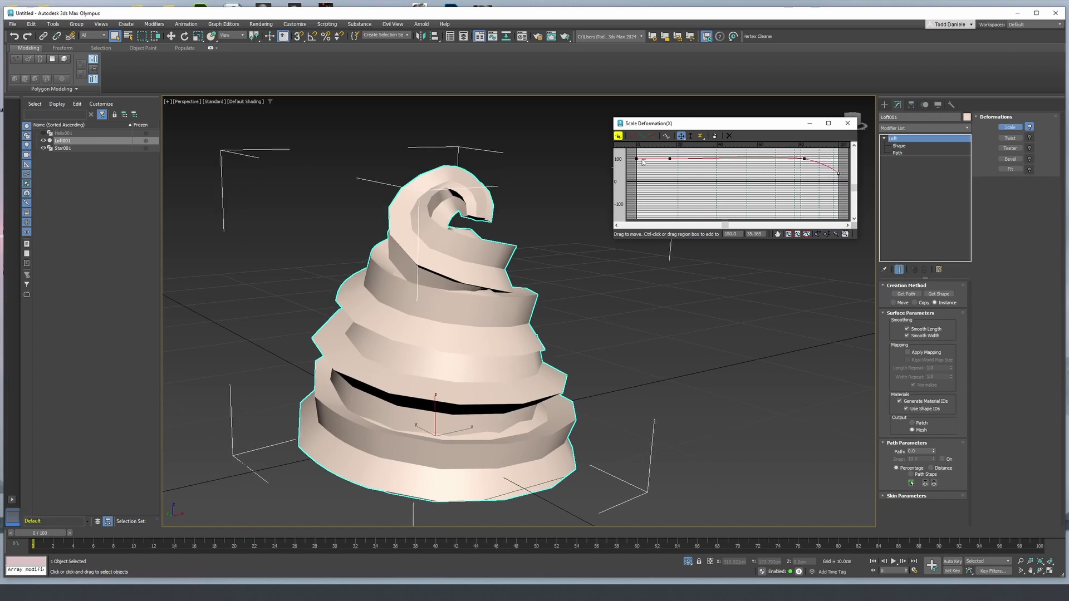
Step: Raise the scale curve's start point to about 123% and convert the point near 17% to Bezier-Smooth
drag(637, 159, 636, 152)
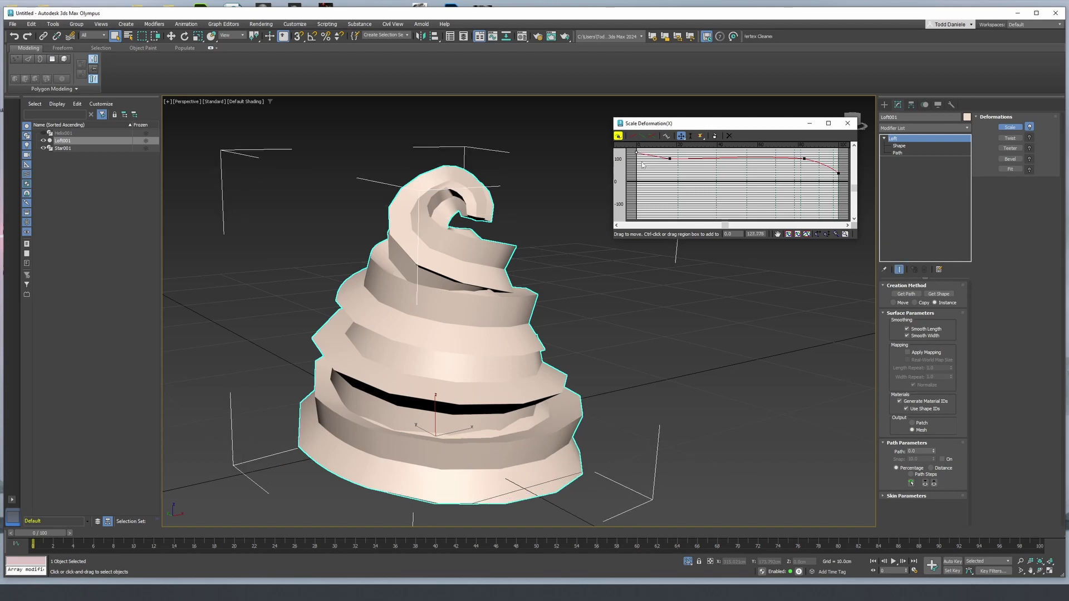
right_click(670, 160)
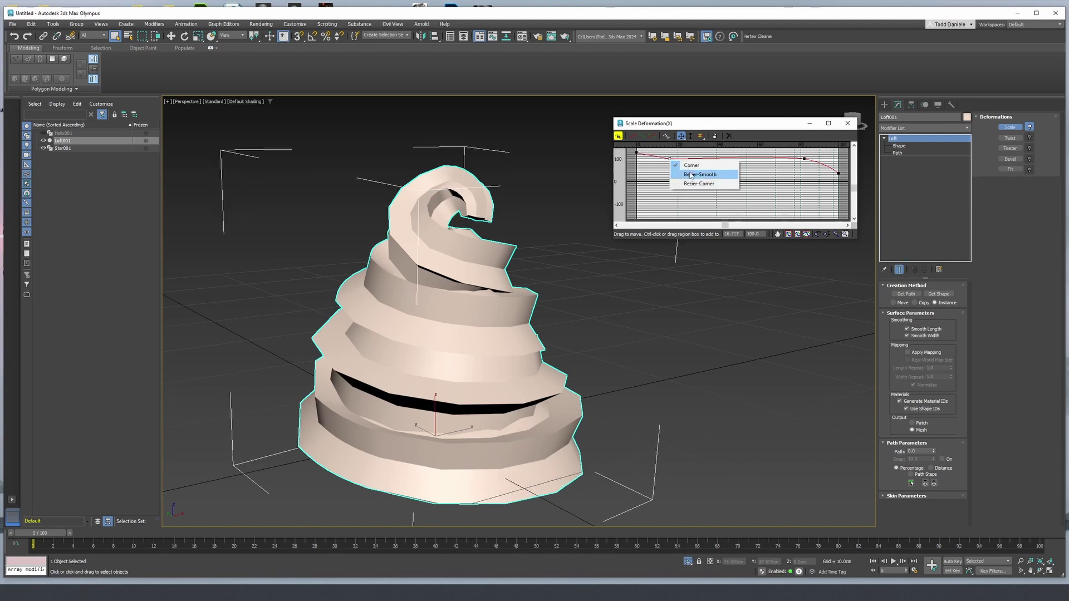
click(690, 175)
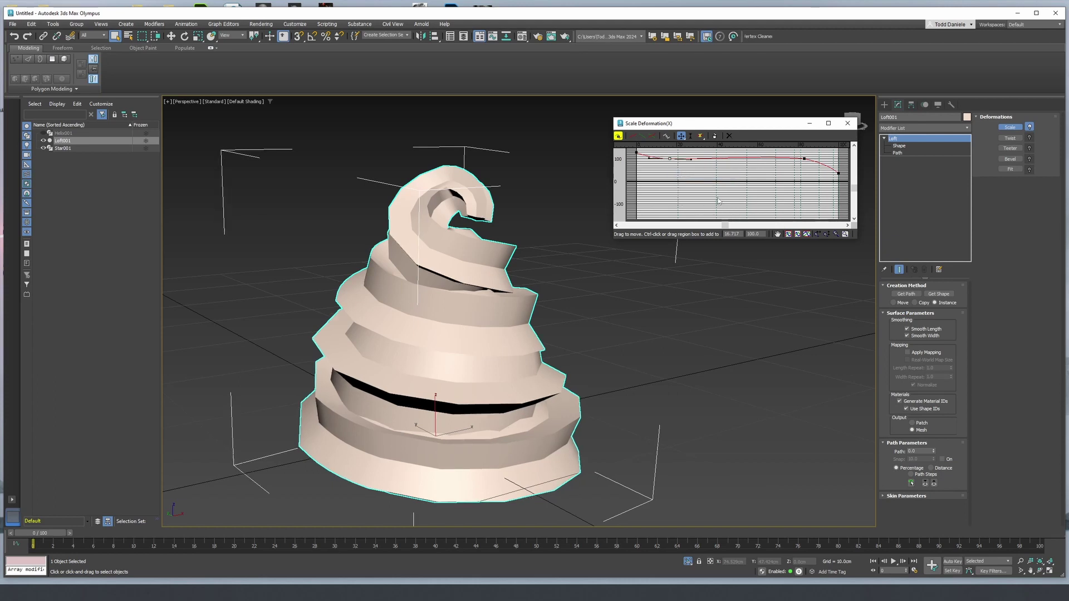
Step: Lower the scale curve's end point slightly further and close the Scale Deformation window
drag(839, 174, 838, 175)
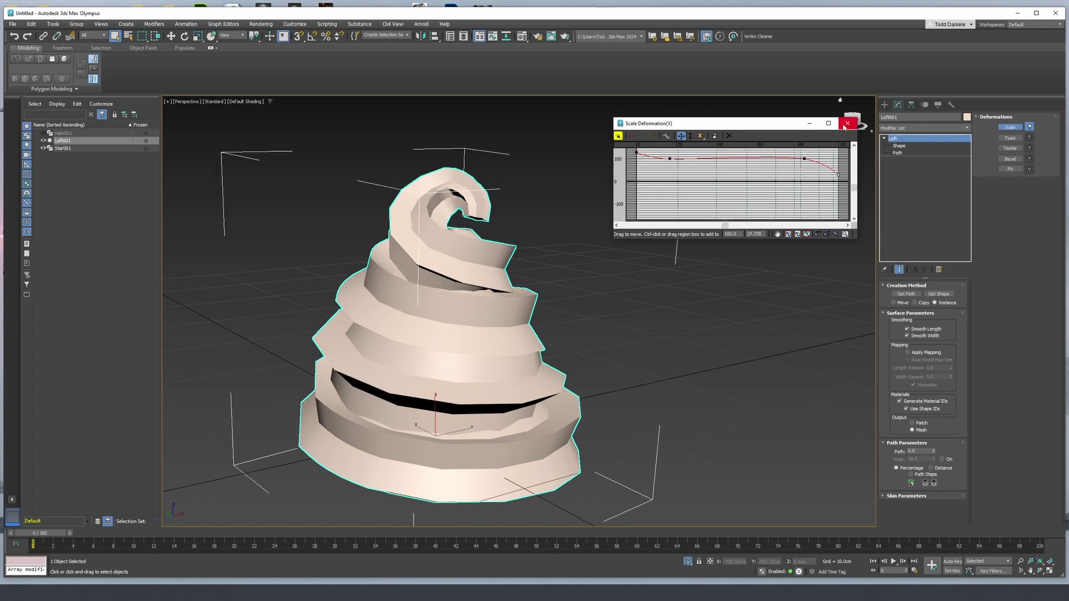
click(847, 123)
mouse_move(564, 298)
alt+middle_down()
mouse_move(591, 278)
mouse_move(577, 284)
alt+middle_up()
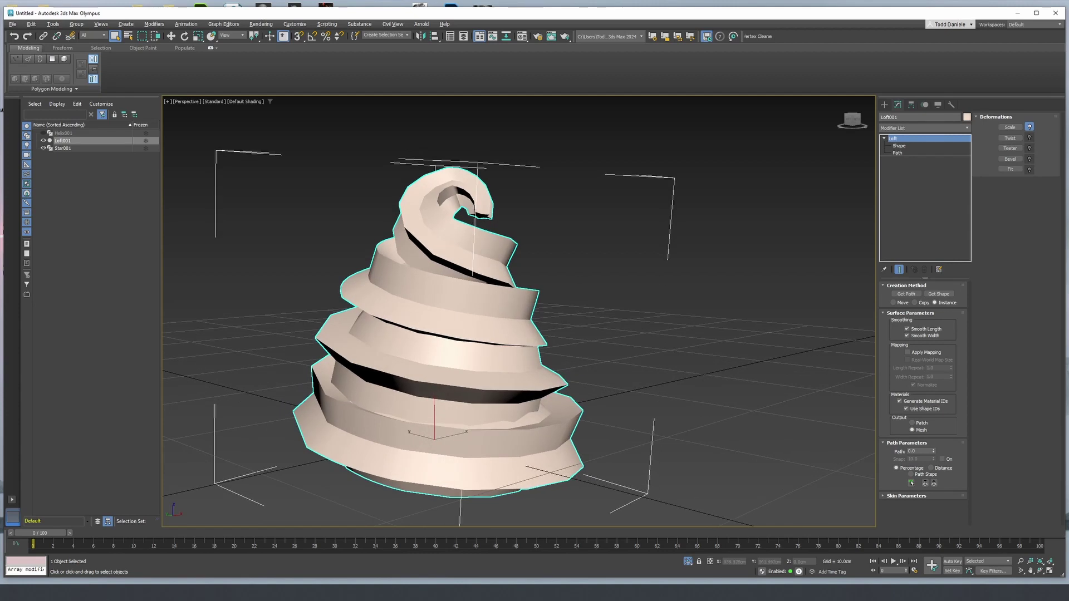
mouse_move(1068, 50)
mouse_down()
mouse_move(672, 97)
mouse_move(1068, 52)
mouse_up()
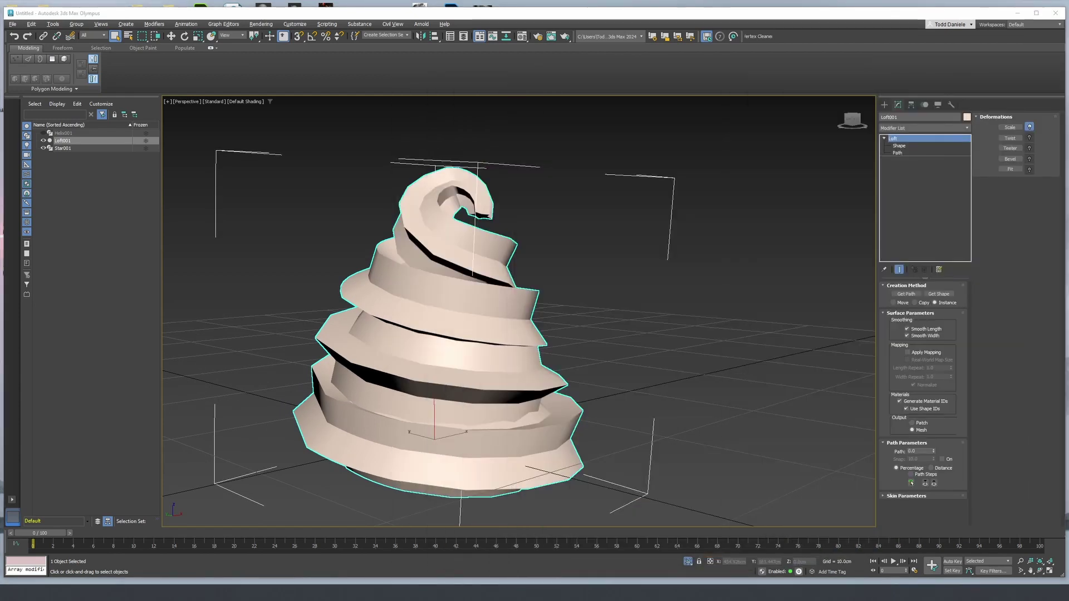
Step: Unhide Helix001, hide the loft and star, and select the helix's top two vertices
click(61, 134)
click(43, 133)
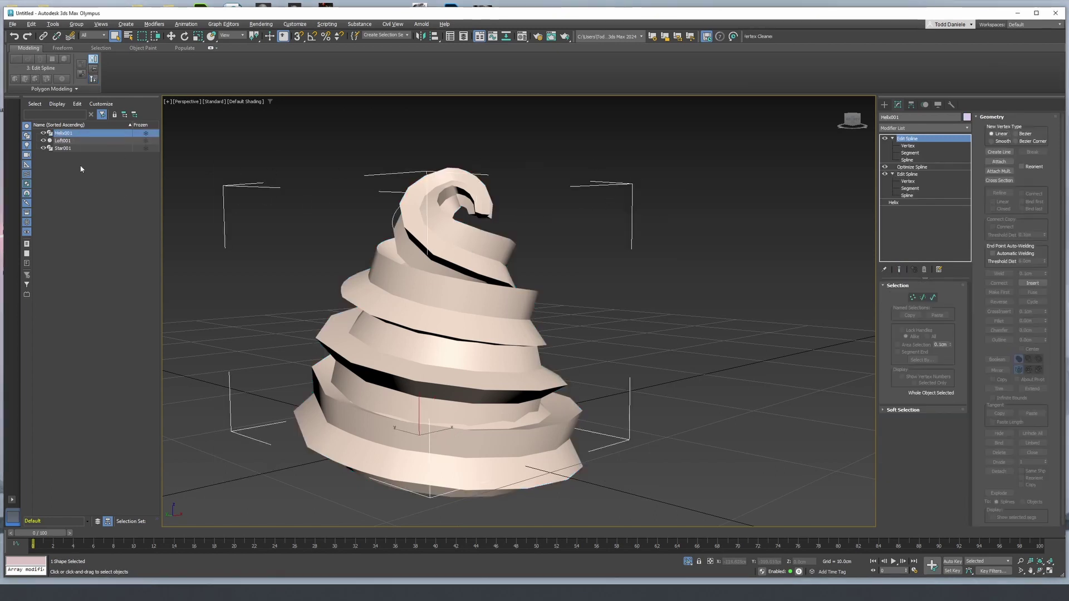
click(43, 140)
click(43, 148)
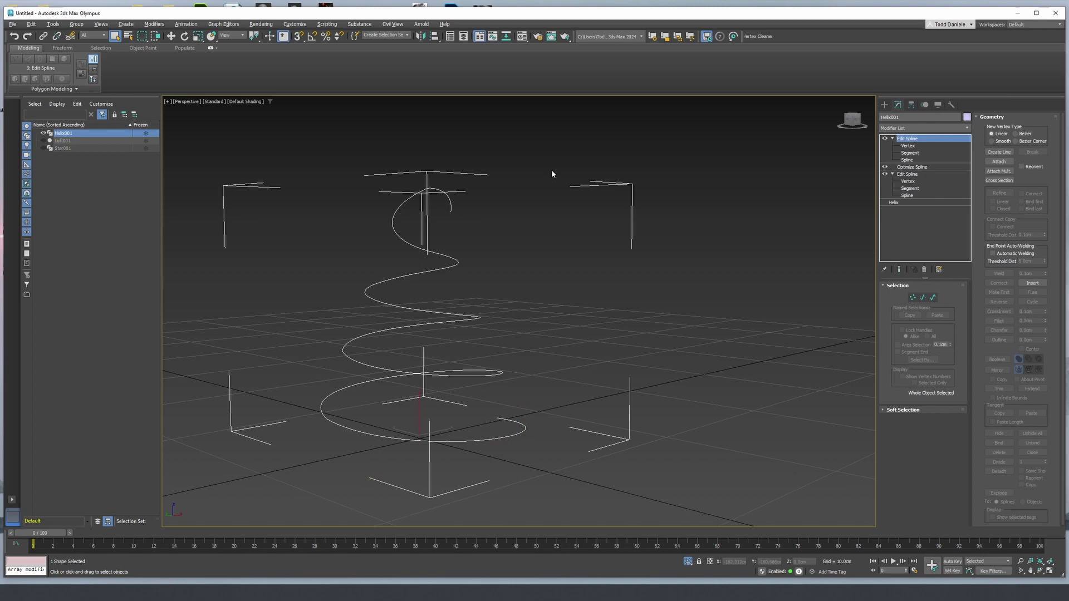
click(908, 146)
click(497, 162)
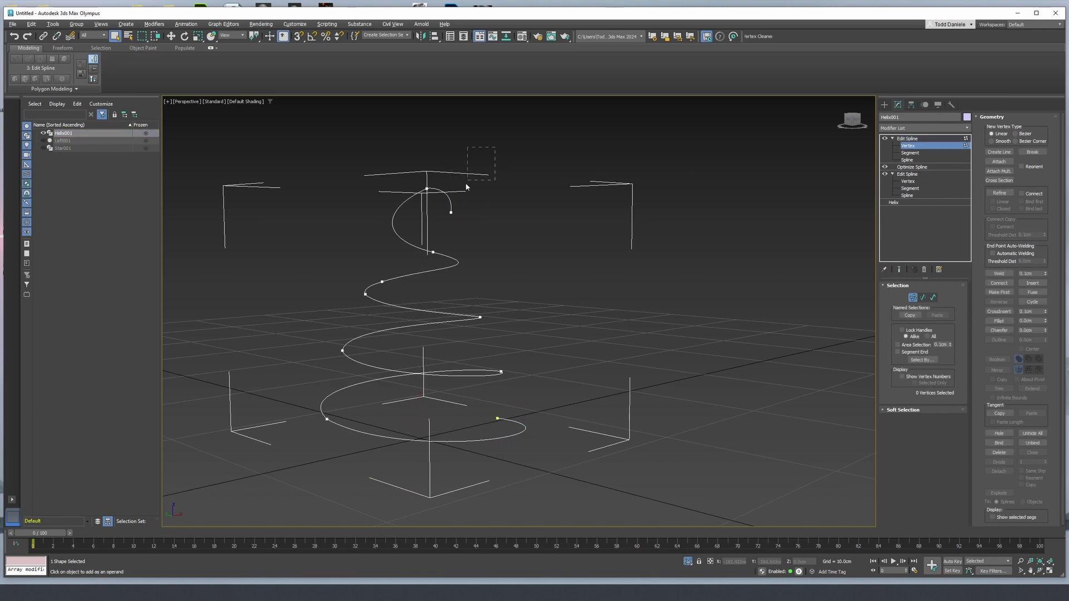
drag(415, 223, 414, 225)
Step: Unhide the loft, move the two selected helix vertices upward to raise the curled tip, and leave vertex editing
click(47, 141)
key(w)
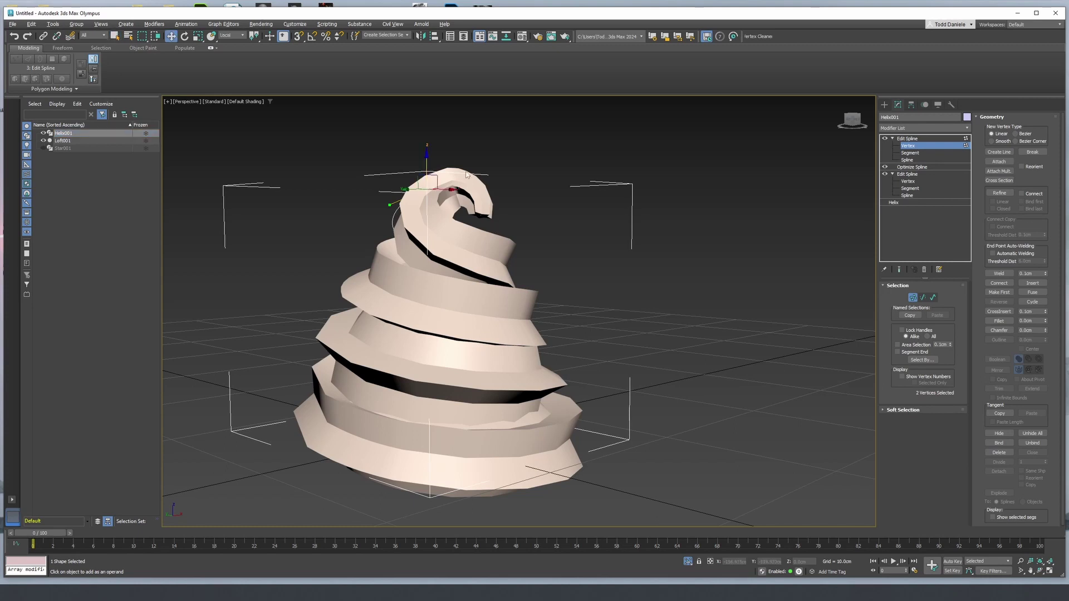
drag(426, 160, 429, 148)
alt+middle_drag(429, 149, 530, 222)
click(447, 203)
scroll(474, 235, down, 3)
scroll(473, 240, up, 3)
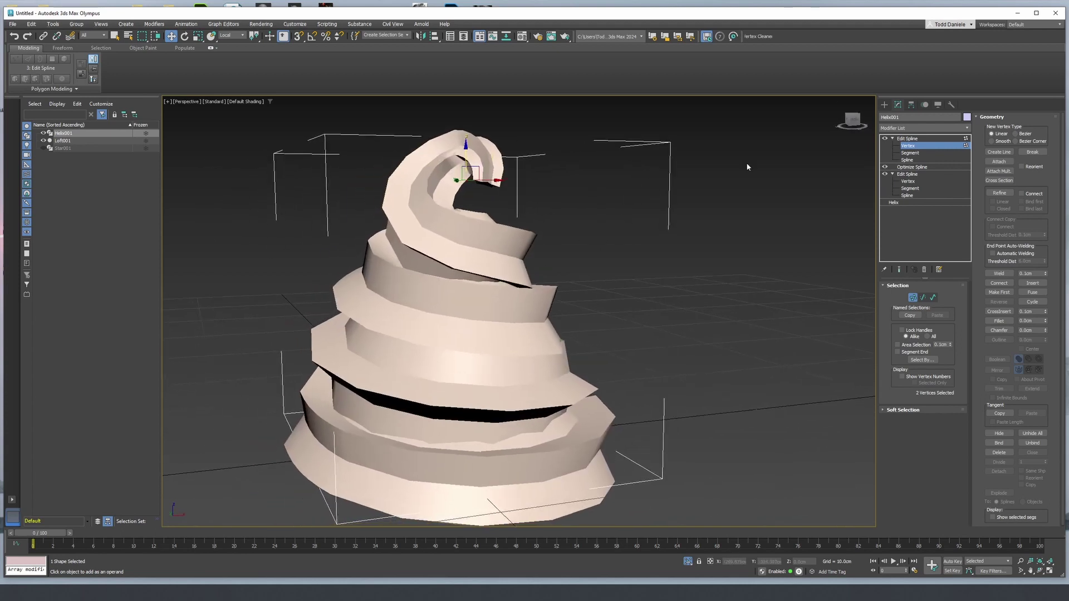
click(908, 139)
click(893, 139)
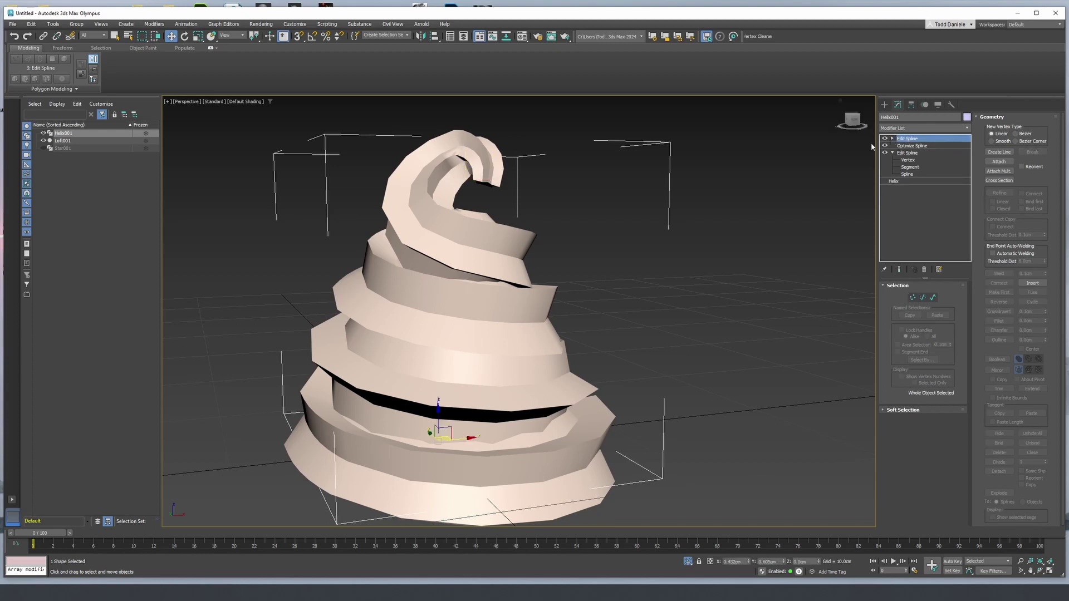
Step: Unhide Star001 and select the loft object Loft001
click(63, 140)
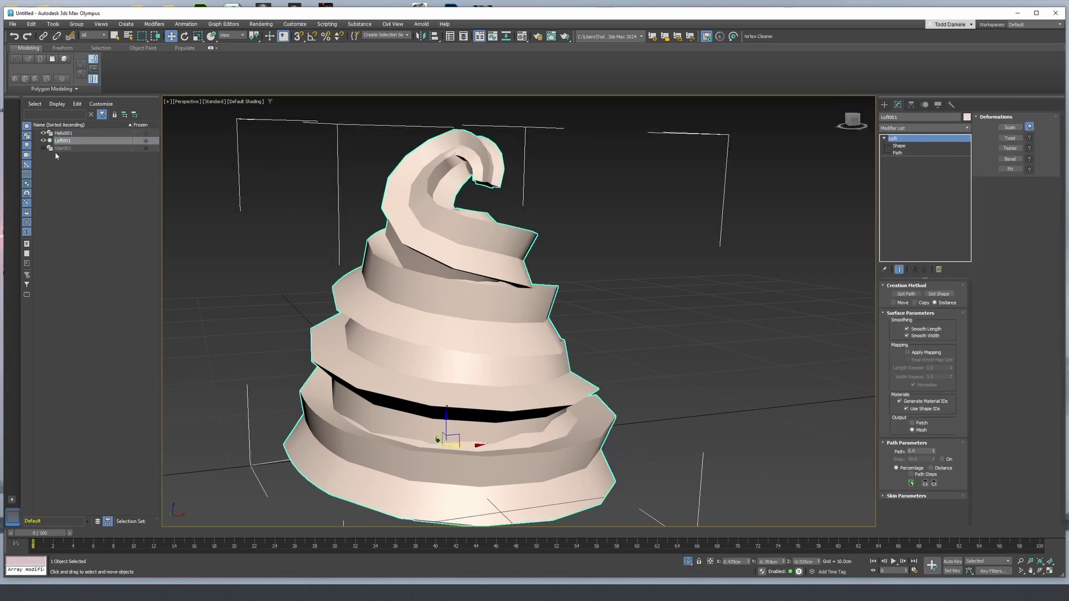
click(62, 149)
click(65, 134)
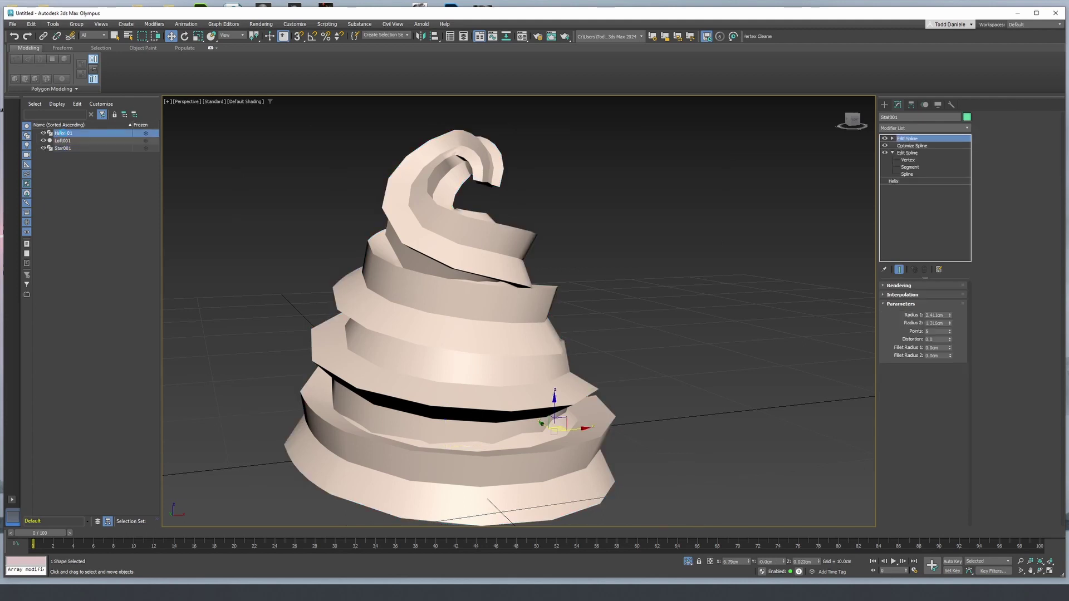
click(63, 141)
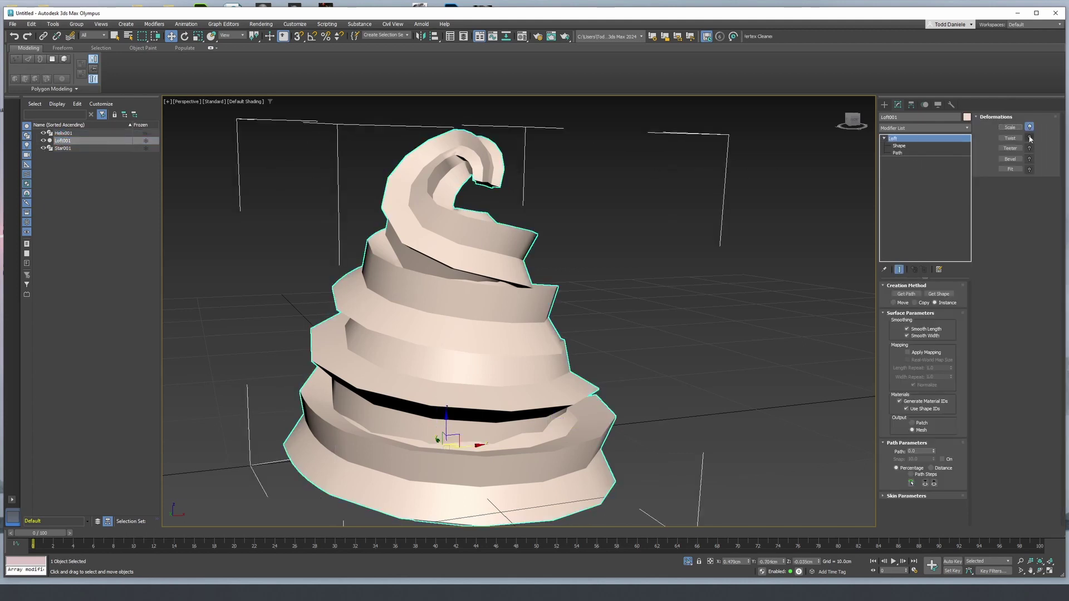
middle_drag(507, 269, 510, 259)
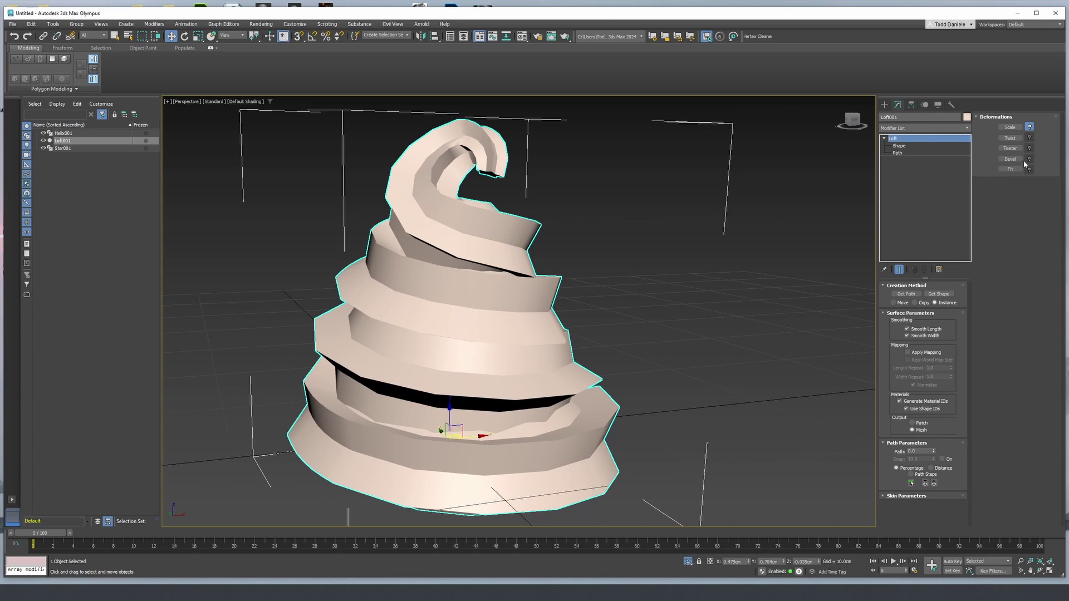
drag(1068, 22, 1068, 83)
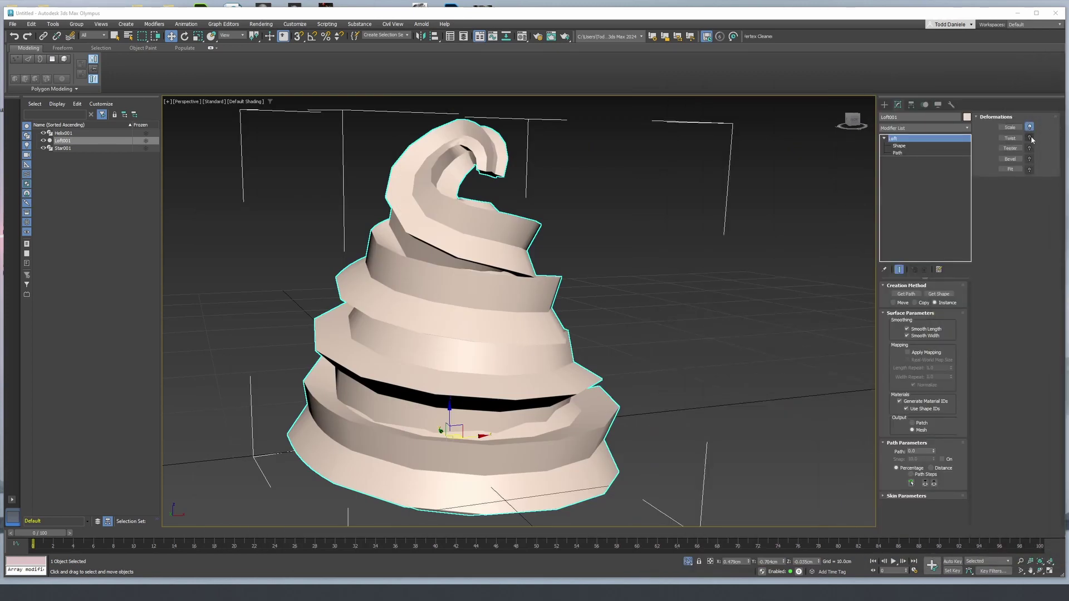
Step: Open the loft's Twist deformation curve and insert three control points, one mid-curve and one about a quarter in from each end
click(1010, 138)
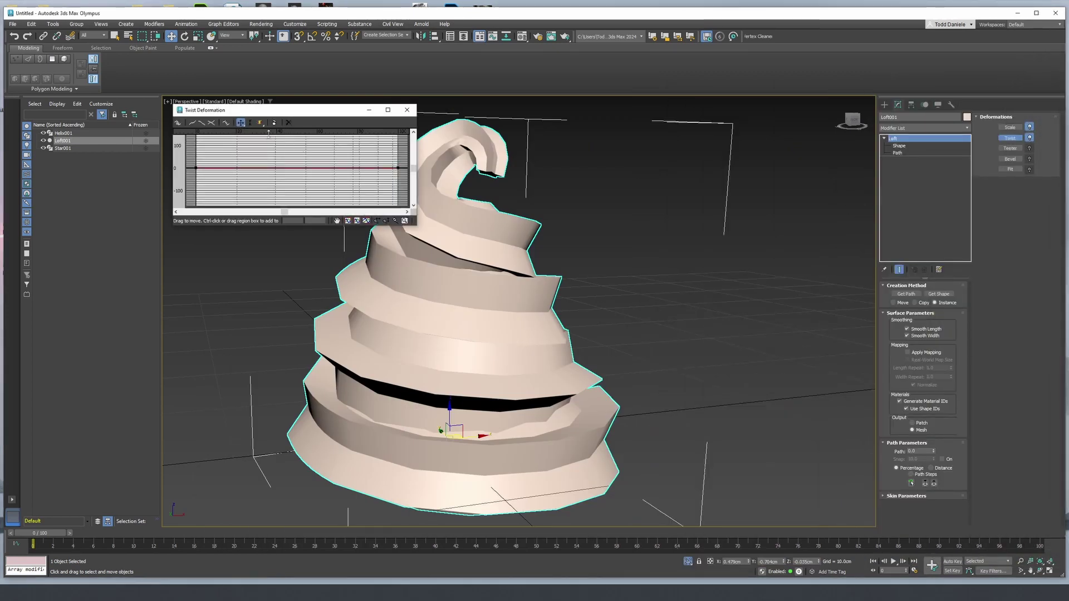
click(260, 123)
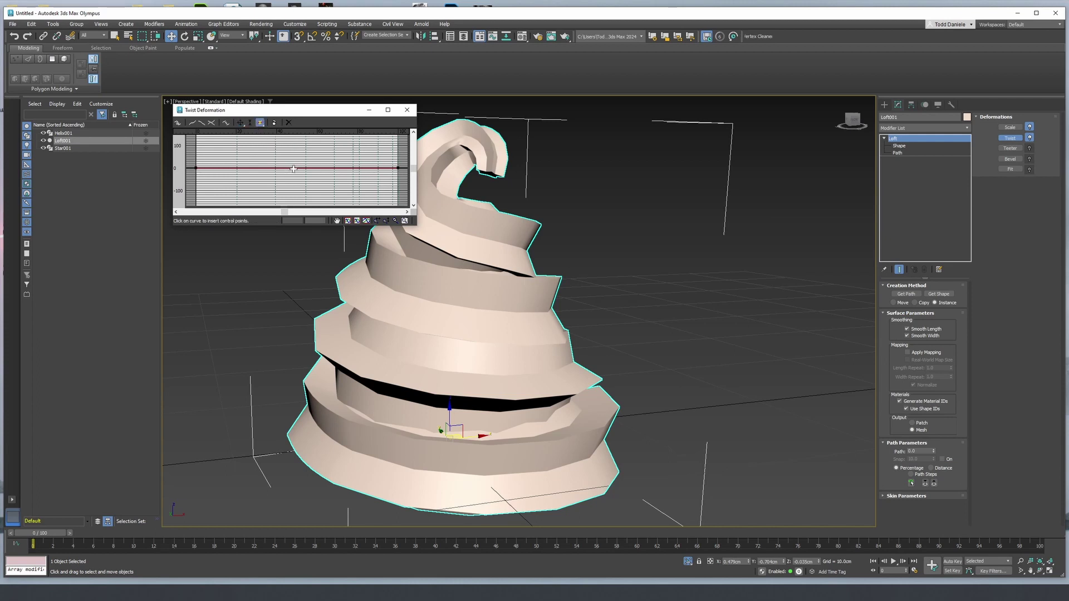
click(294, 168)
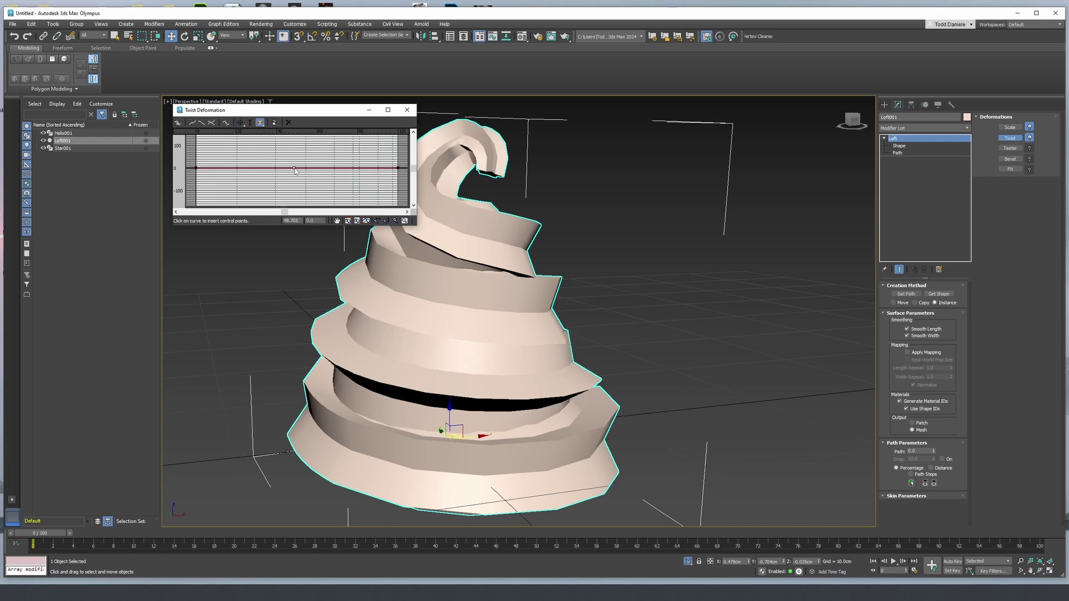
click(240, 168)
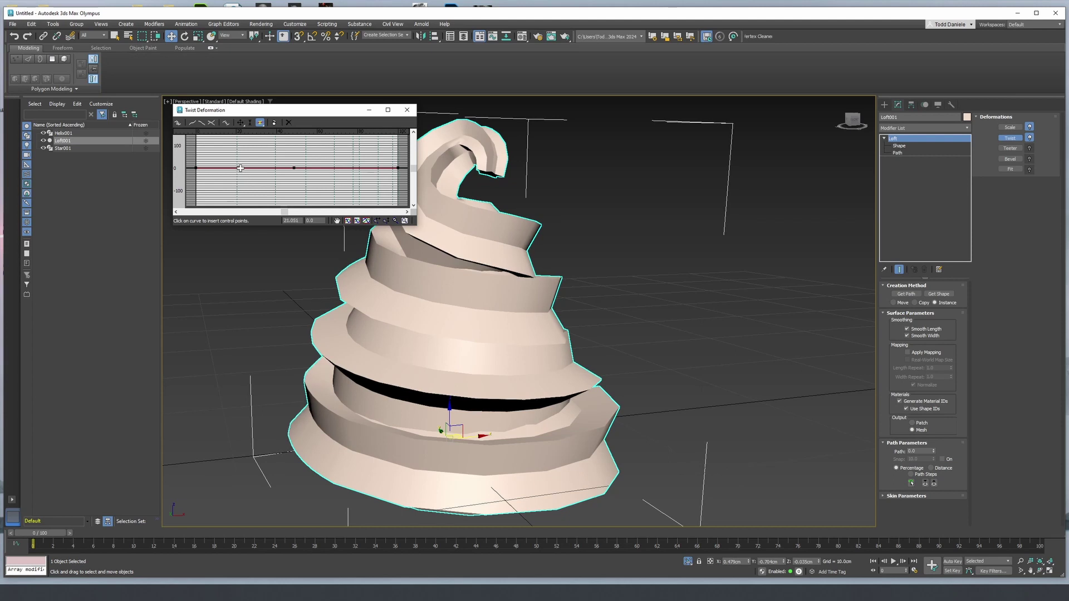
click(351, 167)
Step: Raise the two outer inserted twist points together to about 48 and convert them to smooth Bezier points
right_click(344, 184)
drag(225, 153, 249, 178)
ctrl+drag(330, 152, 370, 191)
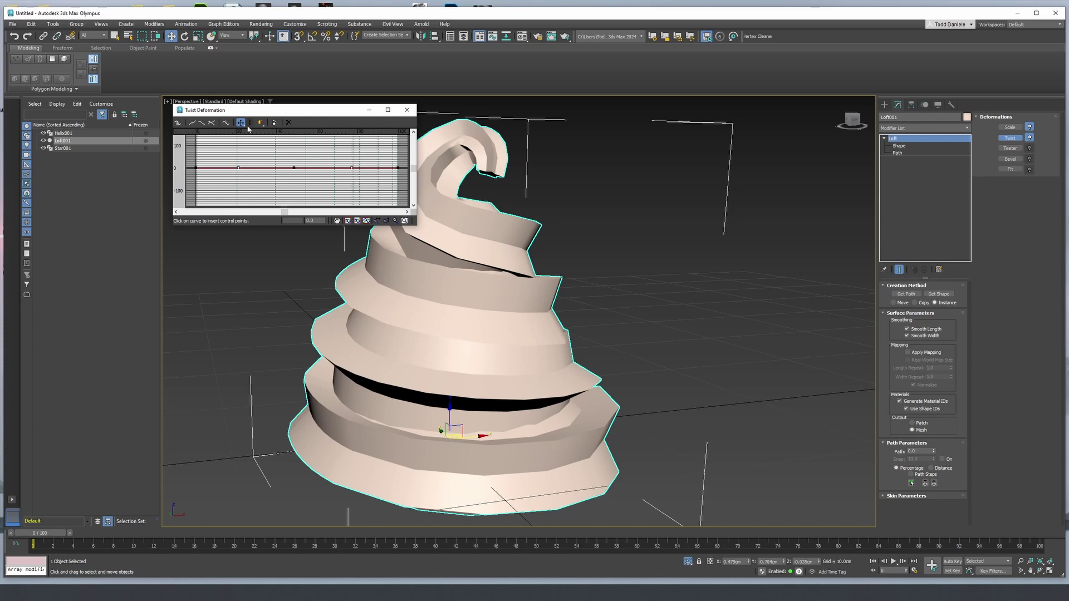
drag(352, 166, 351, 158)
right_click(352, 158)
click(383, 170)
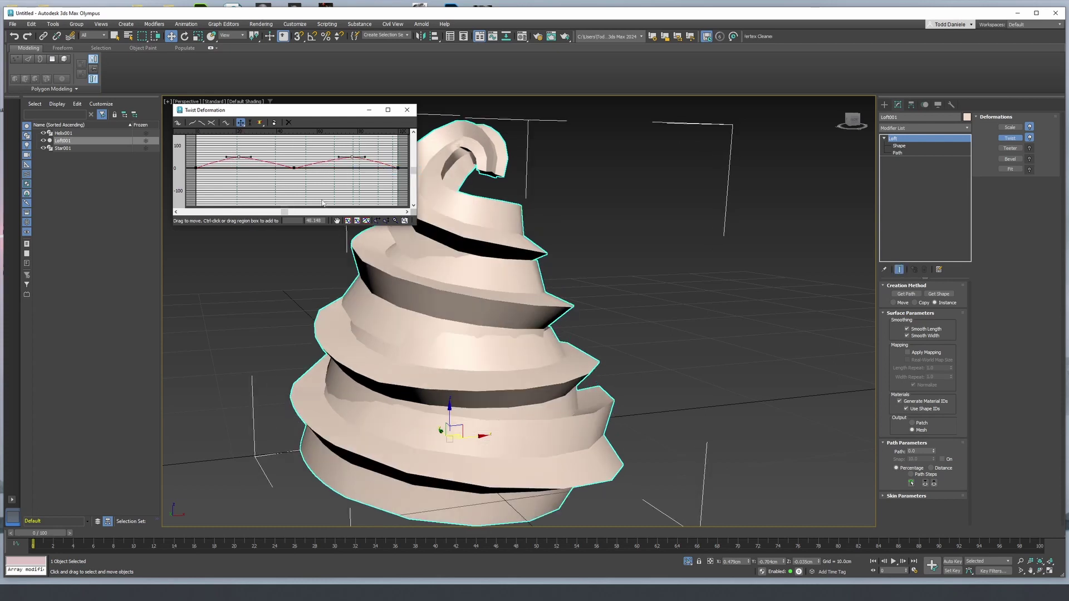
Step: Lower the middle twist point to about -48, convert it to a smooth Bezier point, and close the Twist Deformation window
click(293, 167)
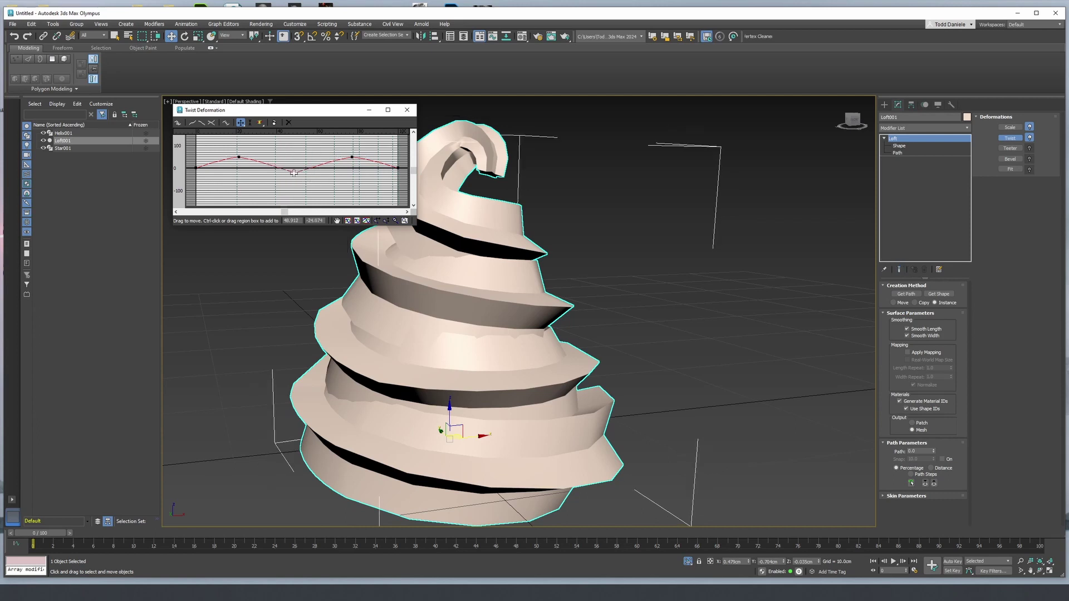
drag(294, 168, 321, 179)
right_click(295, 178)
click(310, 194)
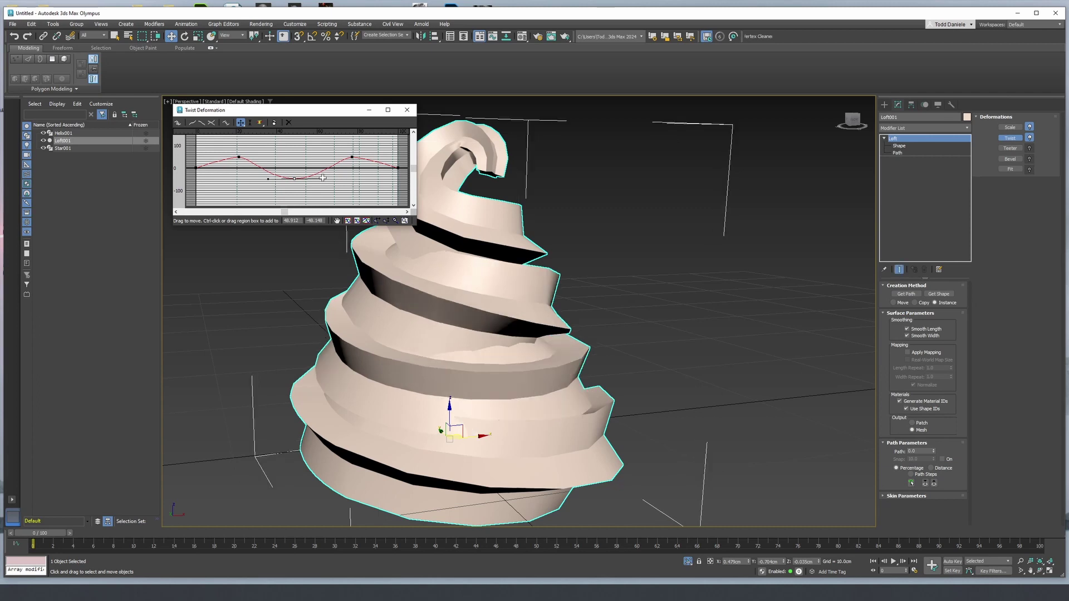
drag(335, 119, 752, 110)
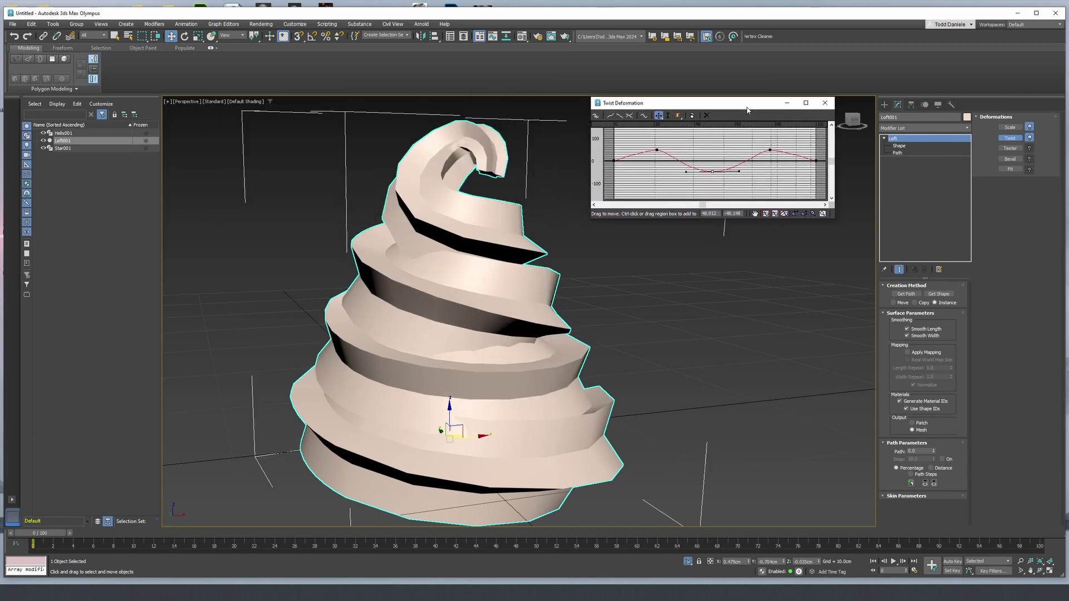
click(825, 102)
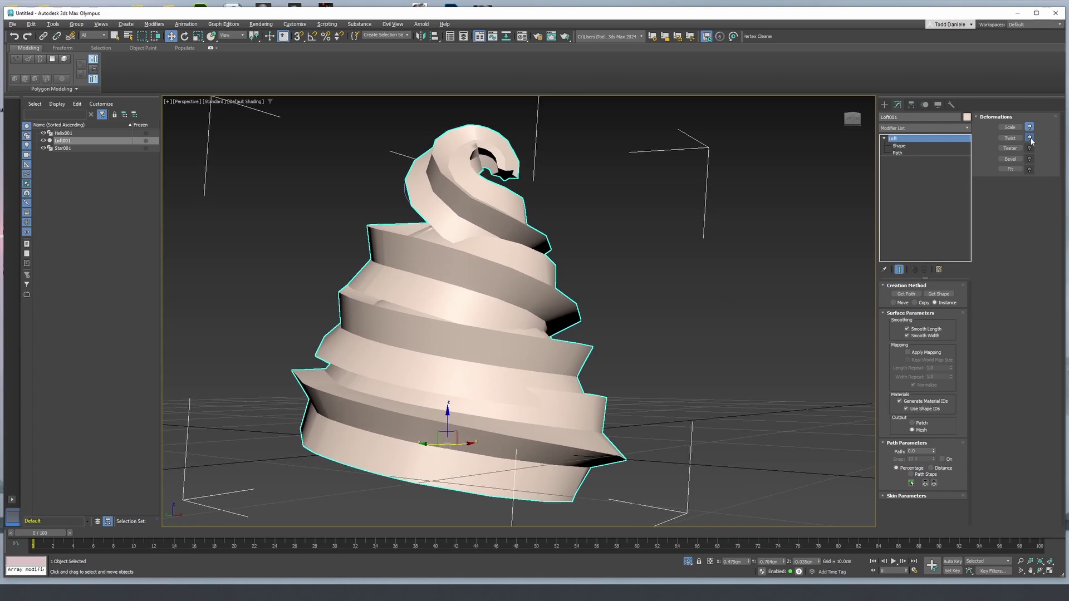
Step: Compare the loft with its twist deformation off and on, and examine the swirl from the side and underneath
click(1031, 139)
click(1031, 138)
click(1031, 138)
click(1030, 139)
alt+middle_drag(500, 301, 545, 311)
scroll(545, 311, down, 4)
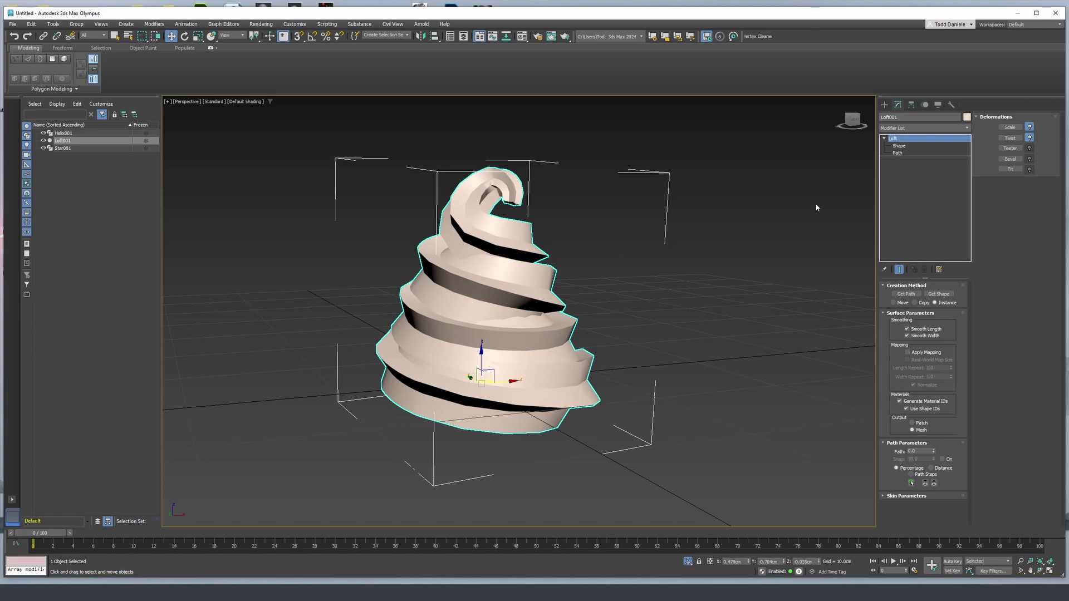
alt+middle_drag(652, 245, 606, 252)
alt+middle_drag(544, 266, 557, 311)
alt+middle_drag(495, 350, 496, 325)
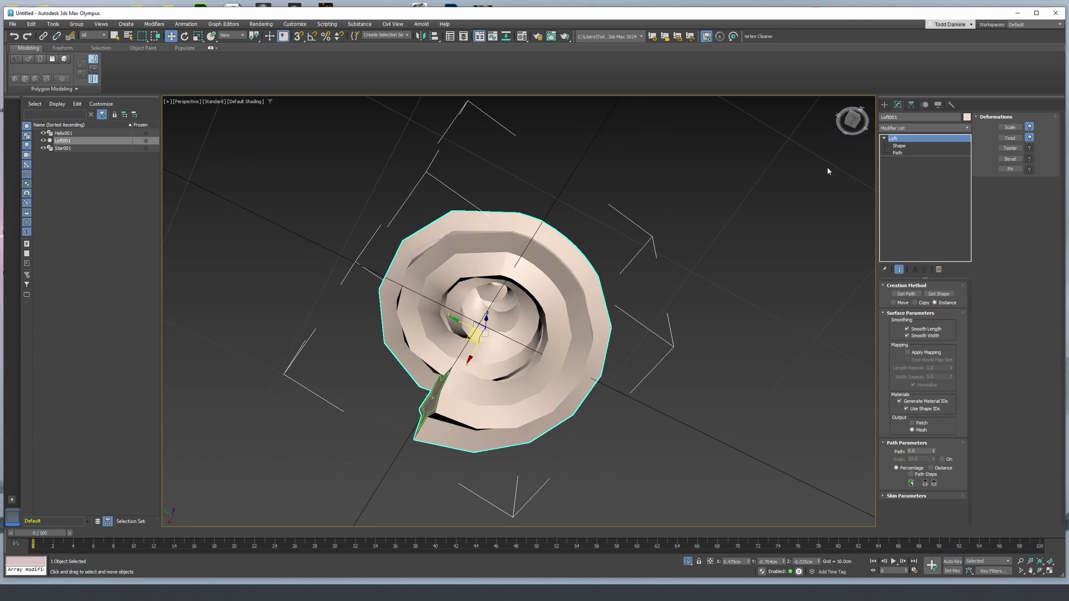
alt+middle_drag(827, 168, 694, 204)
Step: Create a standard primitive sphere with AutoGrid on, about 5.6 cm in radius, in the swirl's open underside
click(884, 105)
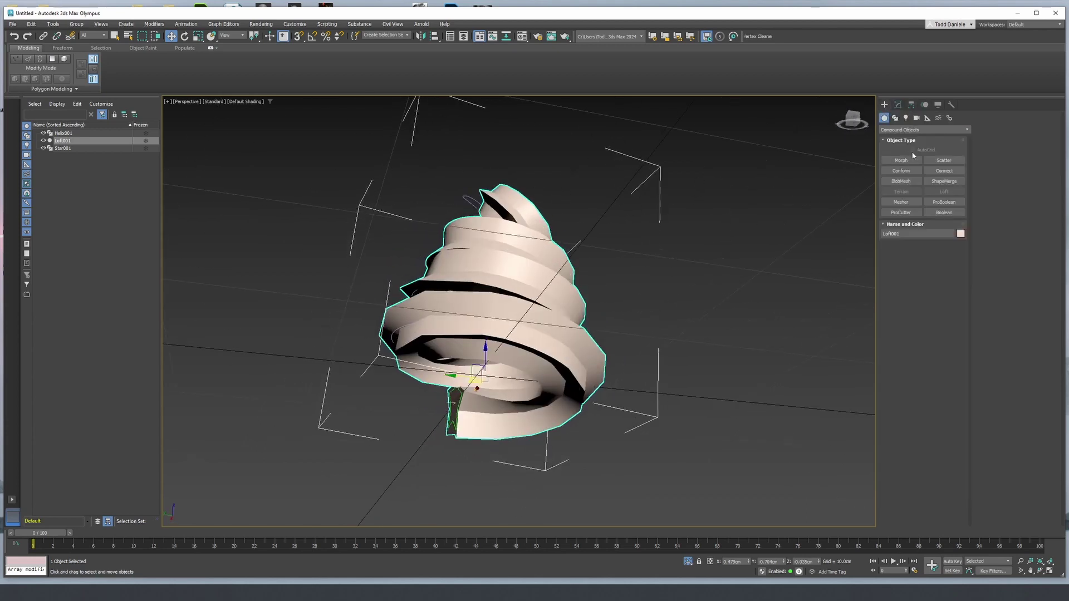
click(913, 130)
click(902, 137)
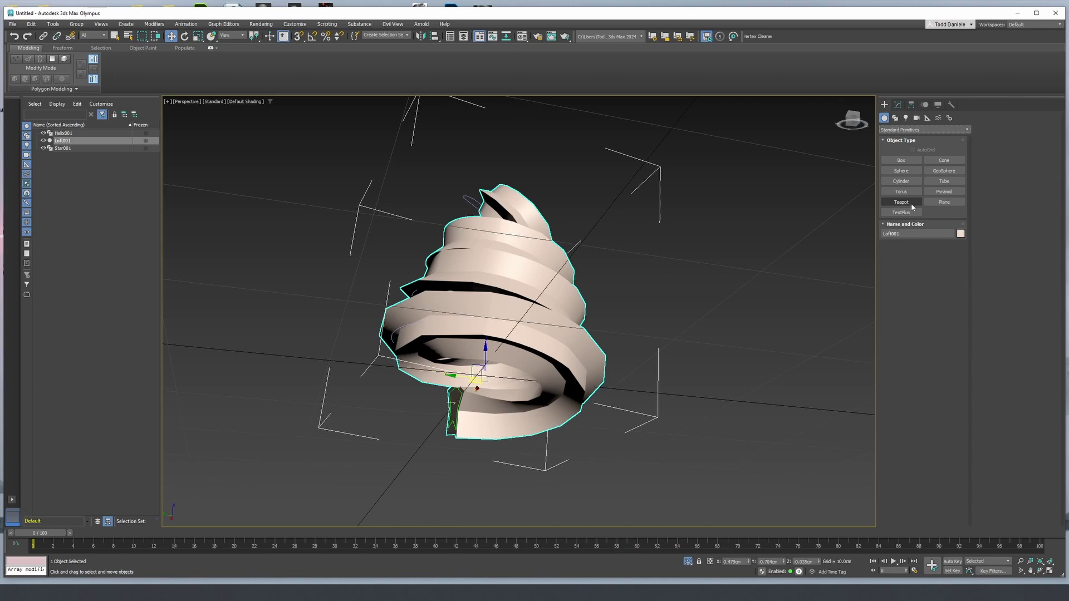
click(901, 170)
click(913, 150)
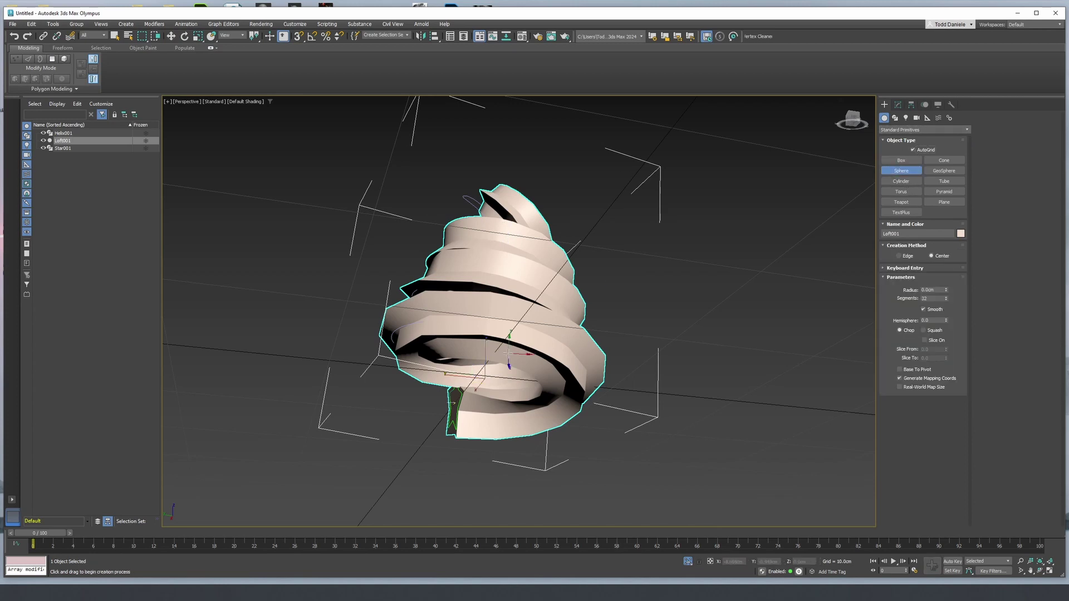
alt+middle_drag(491, 329, 534, 339)
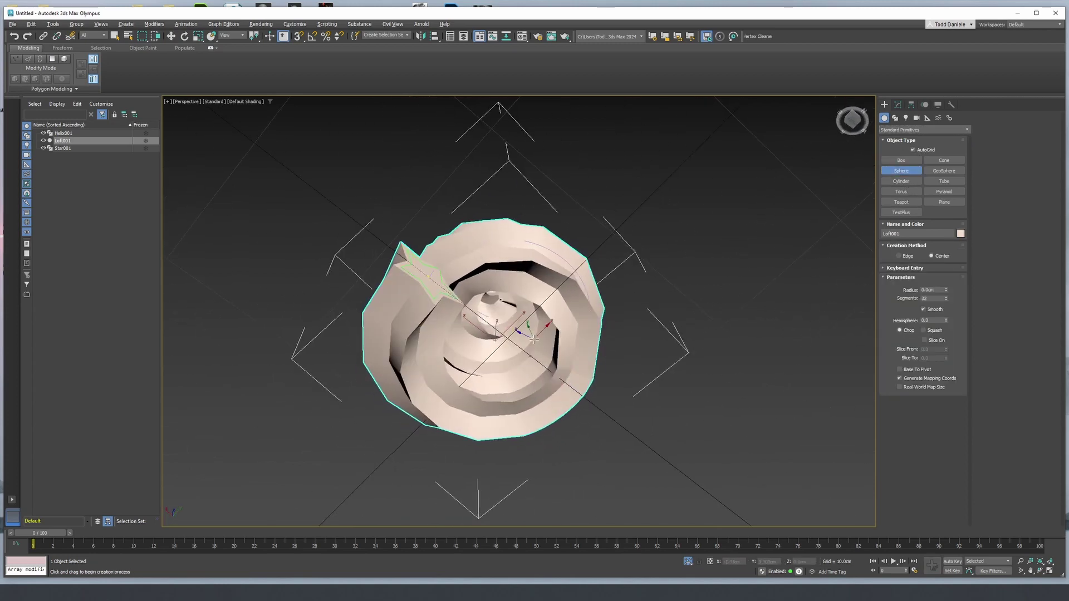
drag(500, 345, 536, 413)
drag(539, 417, 539, 417)
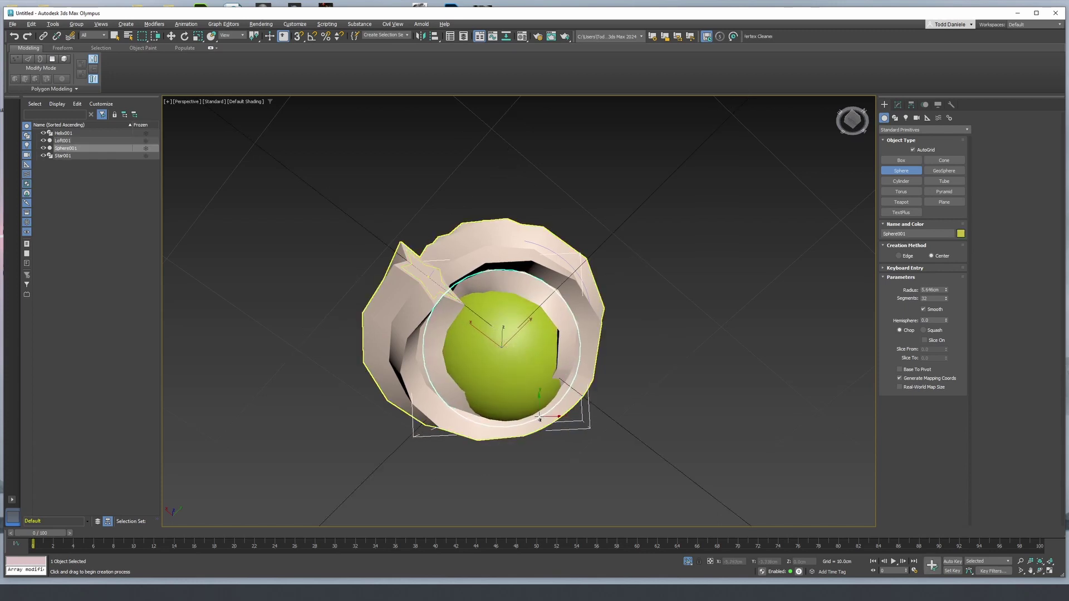
Step: Move the sphere inward to centre it within the hollow underside of the swirl
alt+middle_drag(677, 301, 648, 377)
key(w)
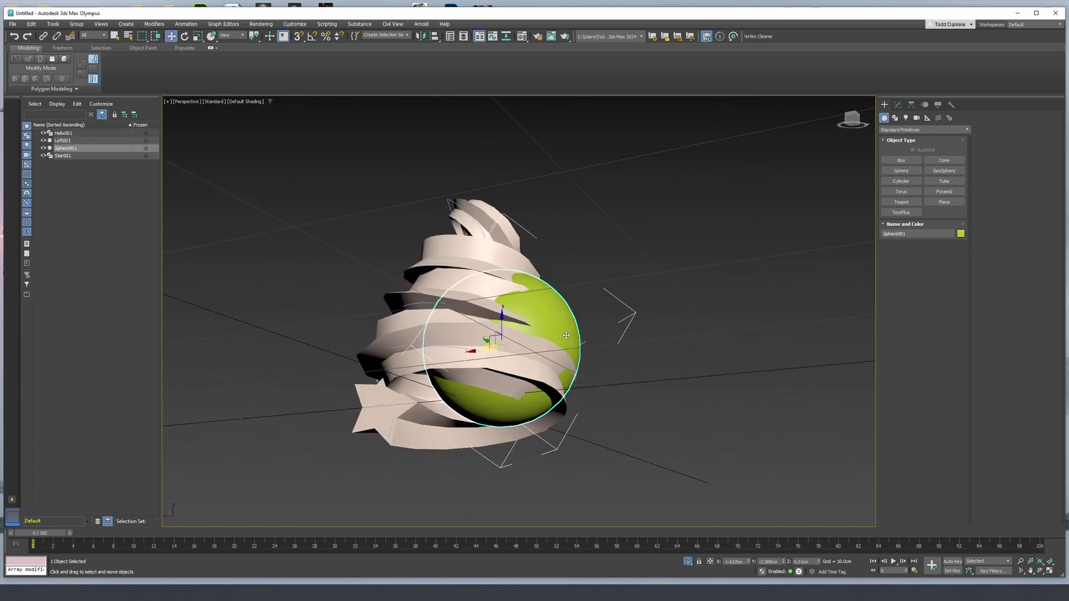
drag(476, 351, 445, 354)
alt+middle_drag(444, 354, 478, 328)
drag(470, 327, 440, 357)
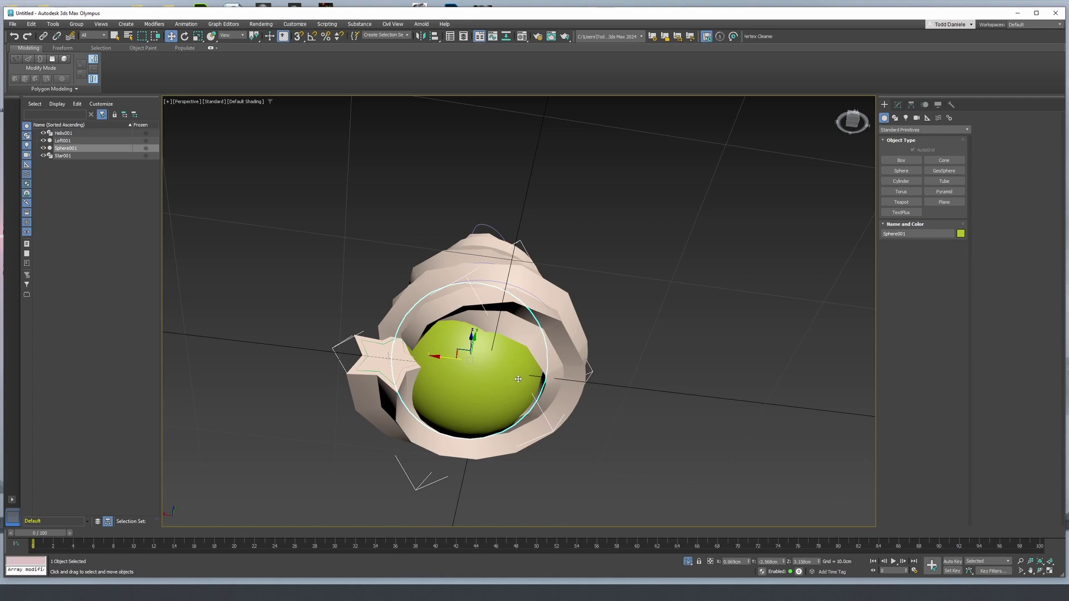
click(652, 394)
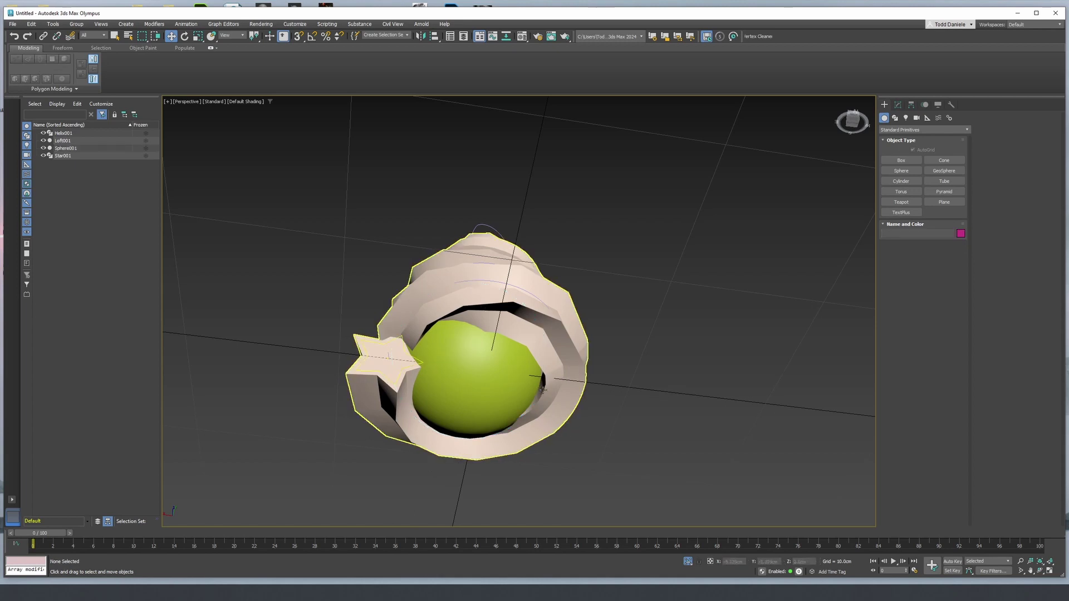
click(490, 380)
mouse_move(440, 360)
mouse_down()
mouse_move(487, 332)
mouse_move(454, 350)
mouse_up()
alt+middle_drag(455, 352, 440, 388)
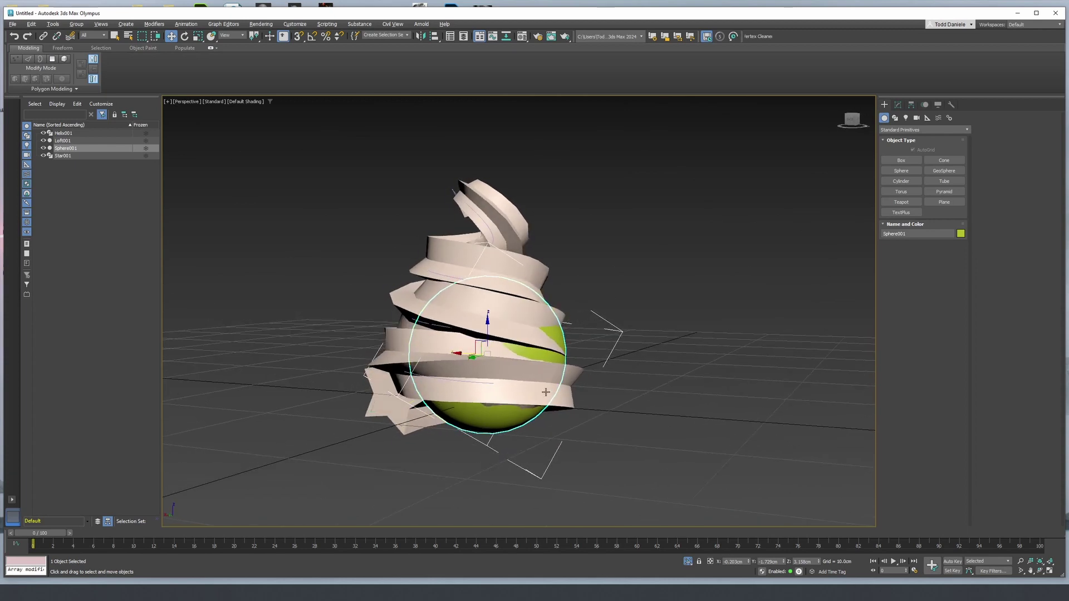
Step: Reduce the sphere's radius to about 5 cm and nudge it to fit inside the swirl
alt+middle_drag(544, 389, 568, 388)
click(898, 105)
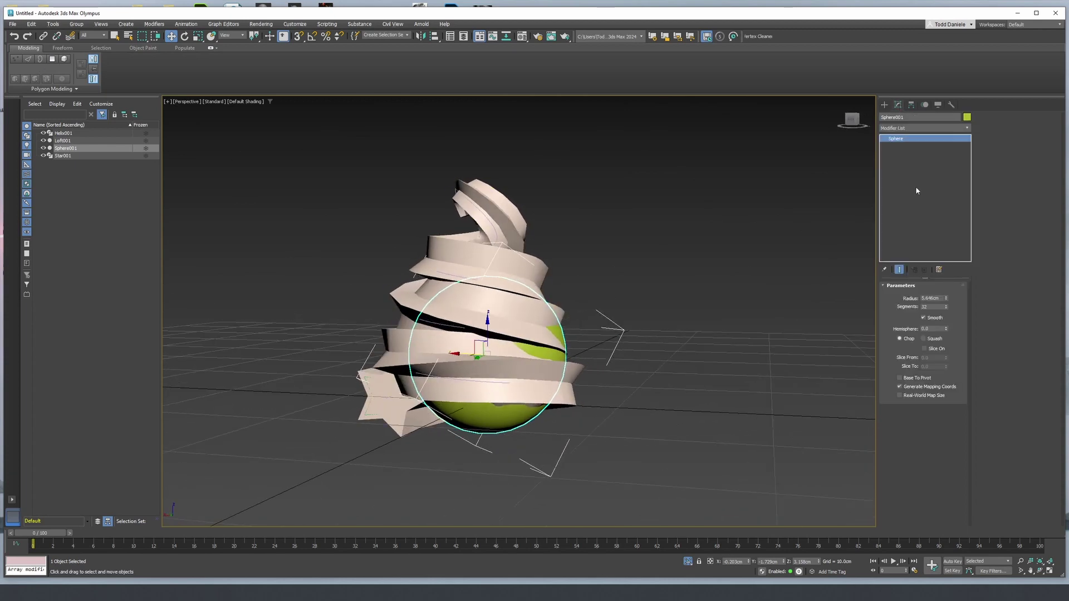
drag(946, 299, 946, 306)
alt+middle_drag(483, 365, 480, 329)
drag(488, 332, 476, 342)
alt+middle_drag(477, 341, 560, 370)
middle_drag(671, 288, 691, 239)
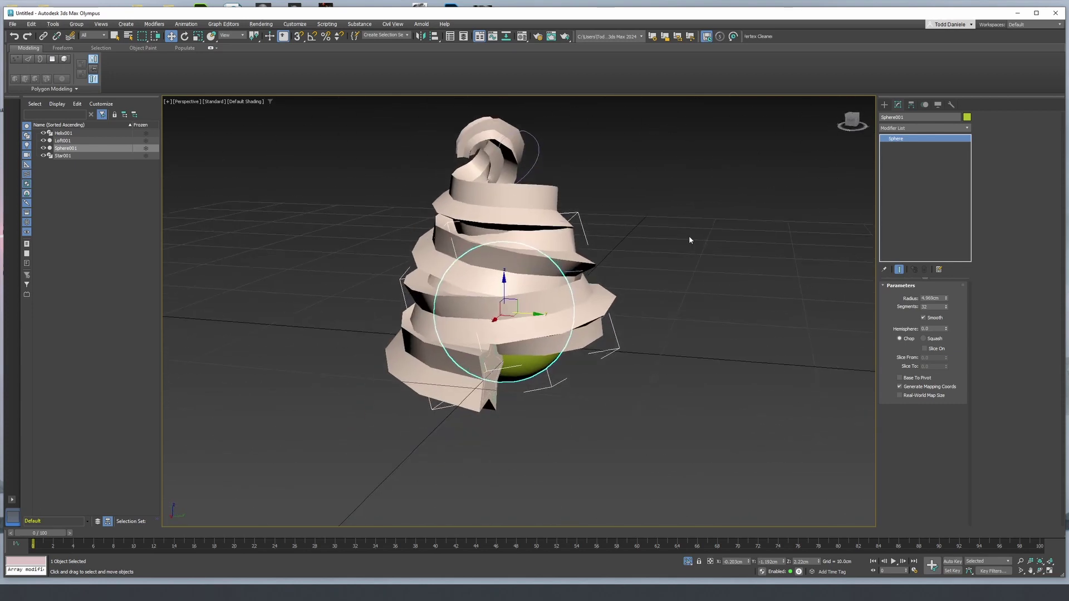
Step: Select the loft and add an Edit Poly modifier to it
click(491, 216)
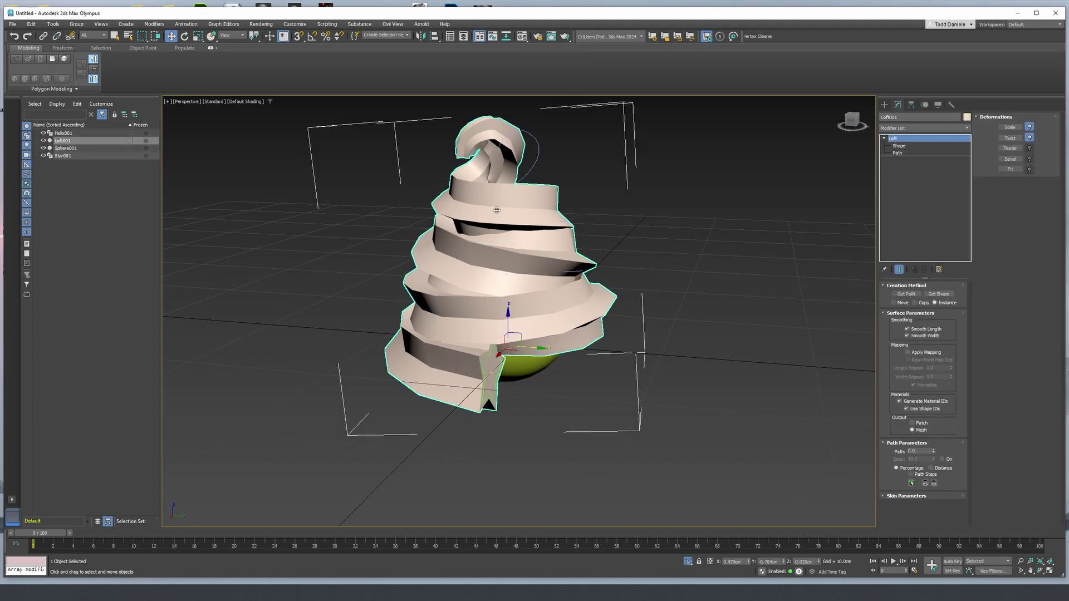
key(F4)
key(F4)
click(933, 128)
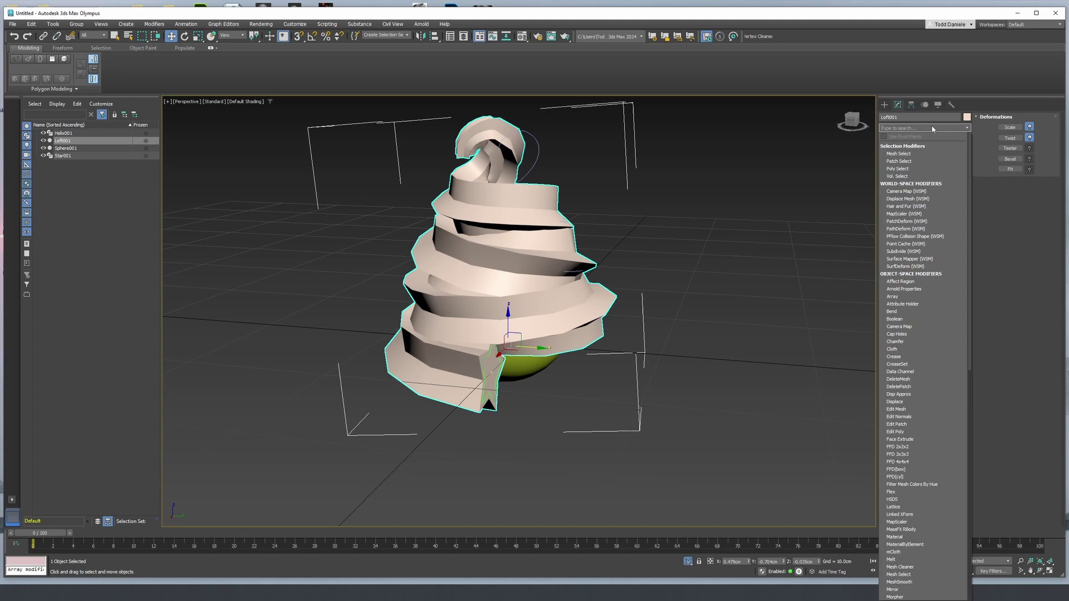
text(tru)
click(930, 127)
click(929, 127)
text(ed)
click(903, 169)
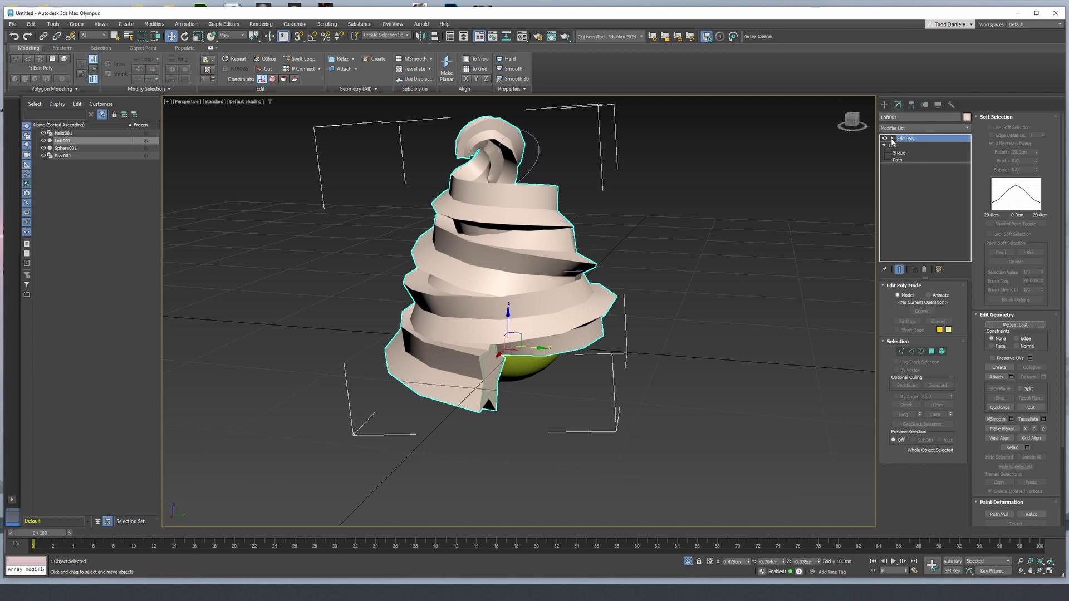
Step: Add a Boolean modifier above Edit Poly and add the sphere to the loft as a union operand
click(907, 129)
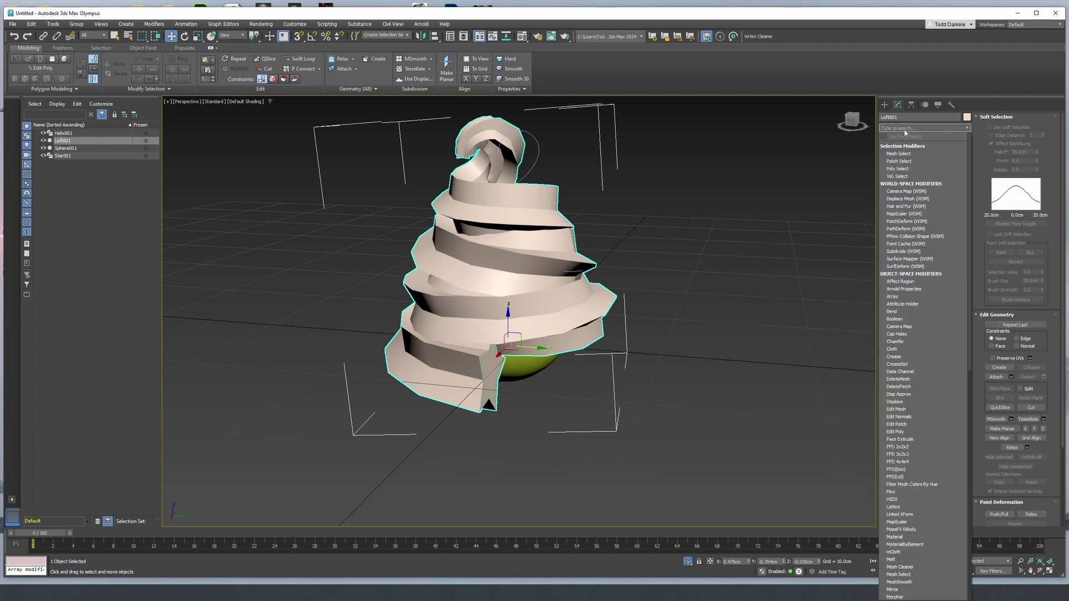
text(bo)
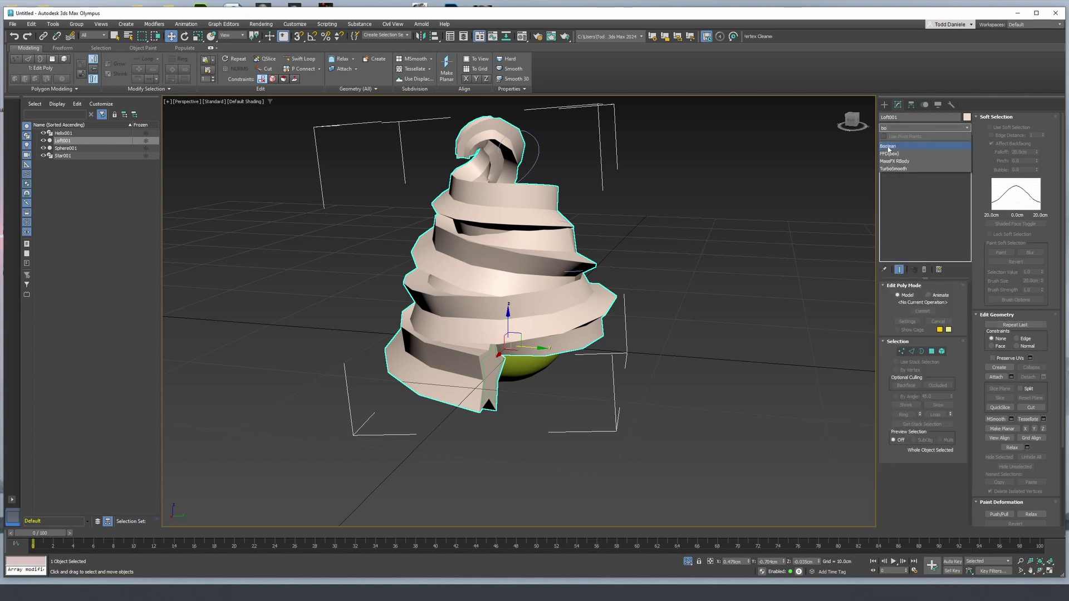
click(888, 146)
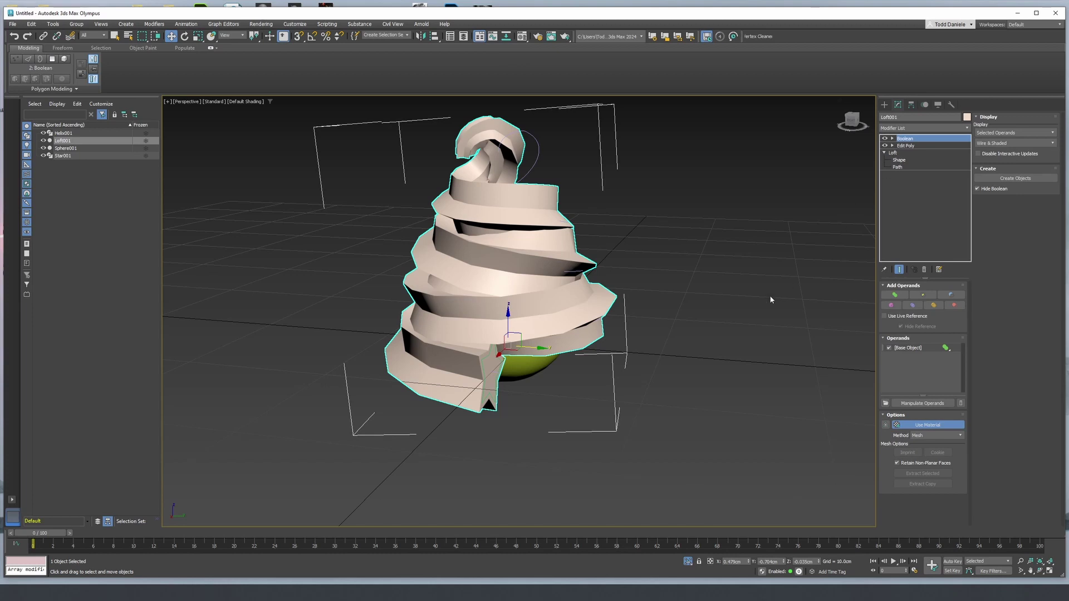
alt+middle_drag(746, 313, 733, 260)
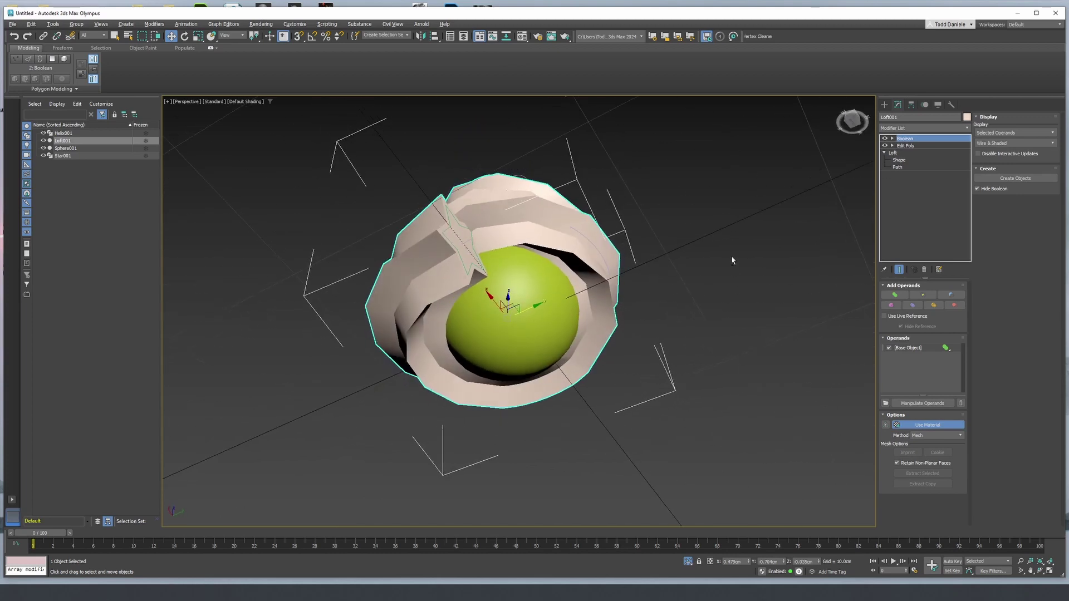
click(914, 295)
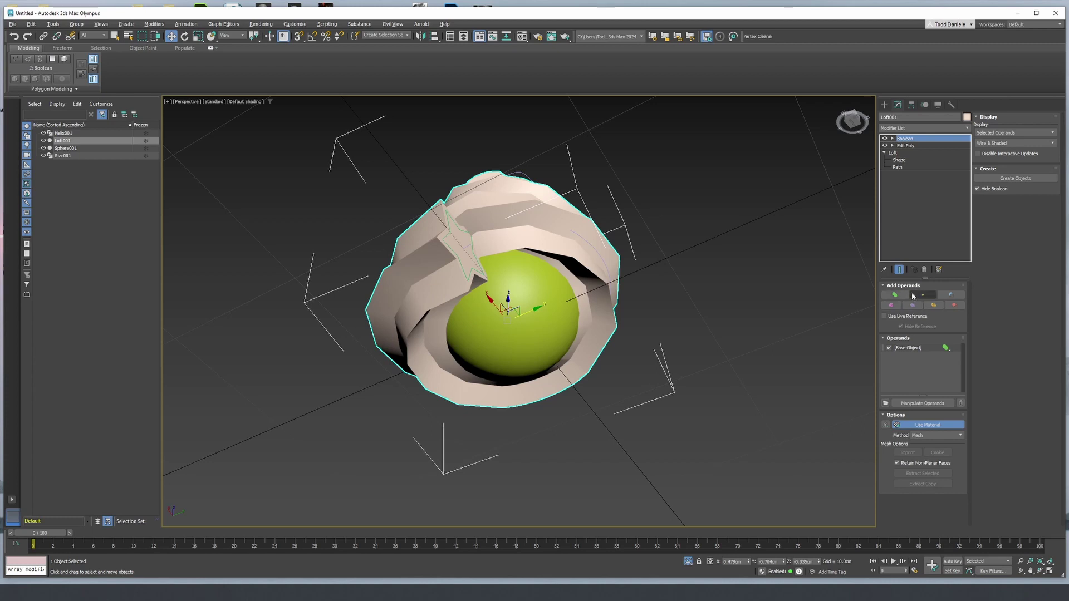
click(895, 297)
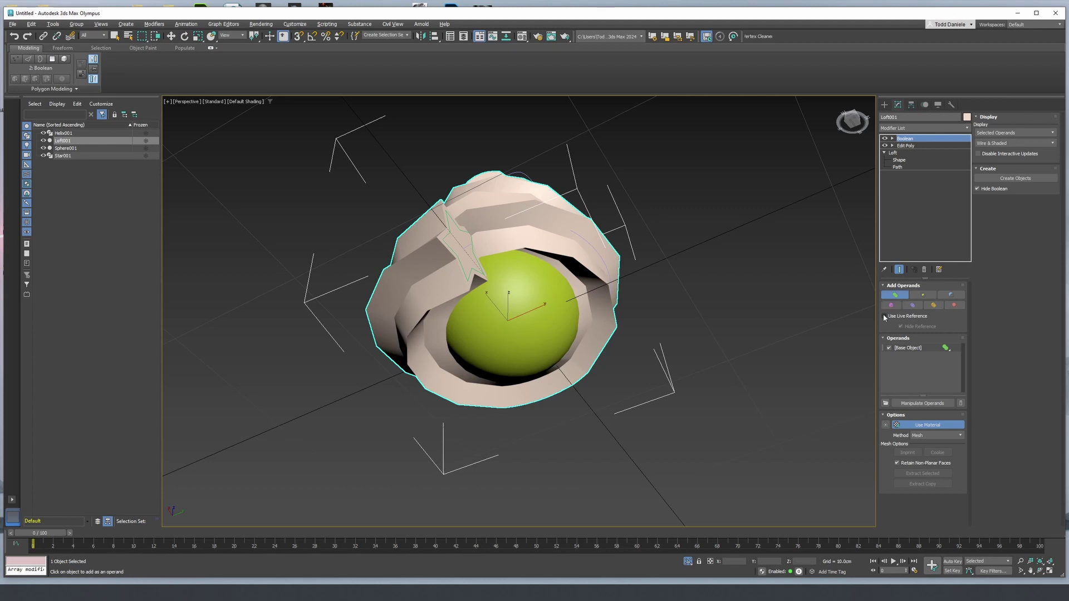
click(545, 319)
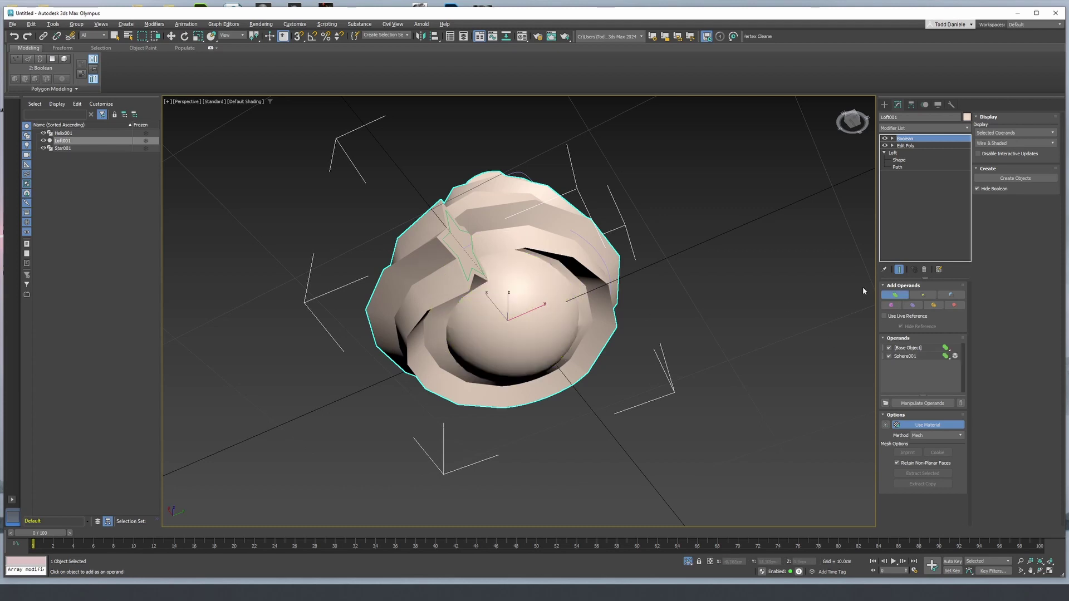
alt+middle_drag(630, 305, 586, 306)
scroll(585, 306, down, 3)
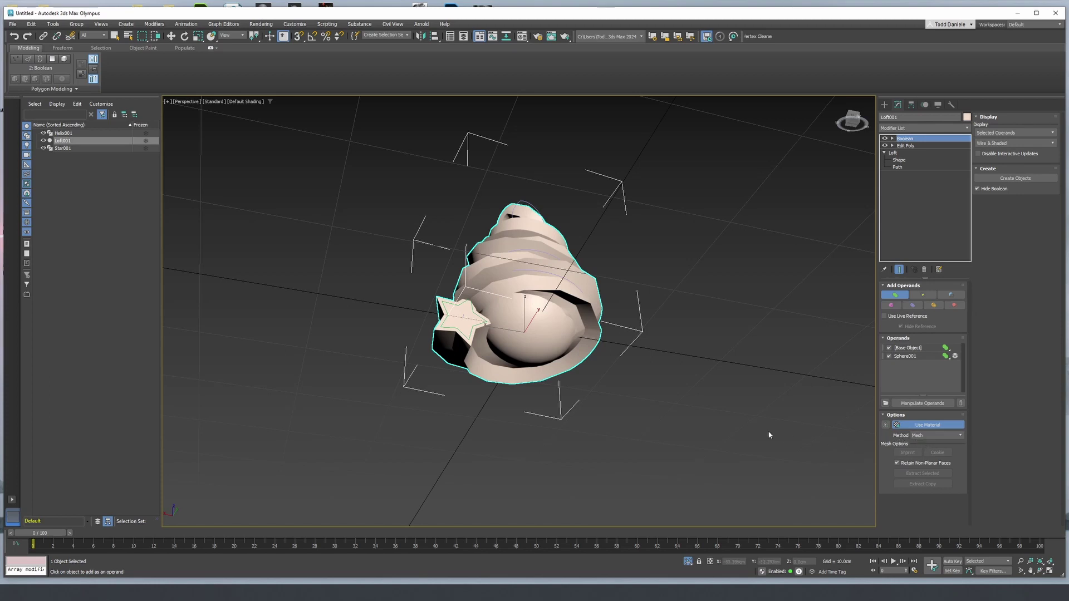
alt+middle_drag(757, 387, 692, 370)
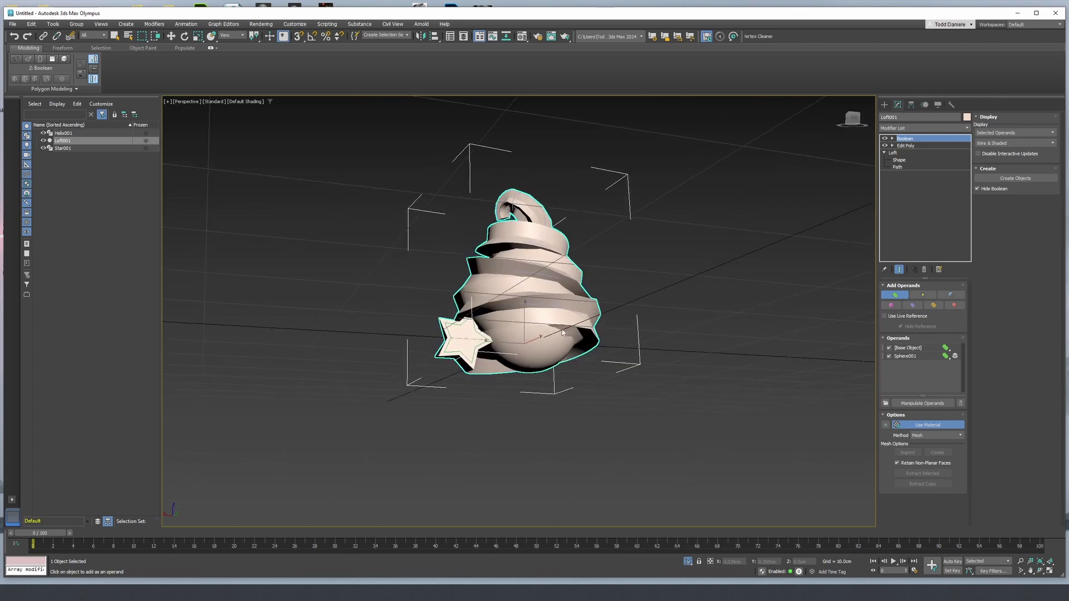
Step: Switch the Boolean modifier's method from Mesh to OpenVDB and check the resulting surface
scroll(561, 334, up, 5)
click(920, 438)
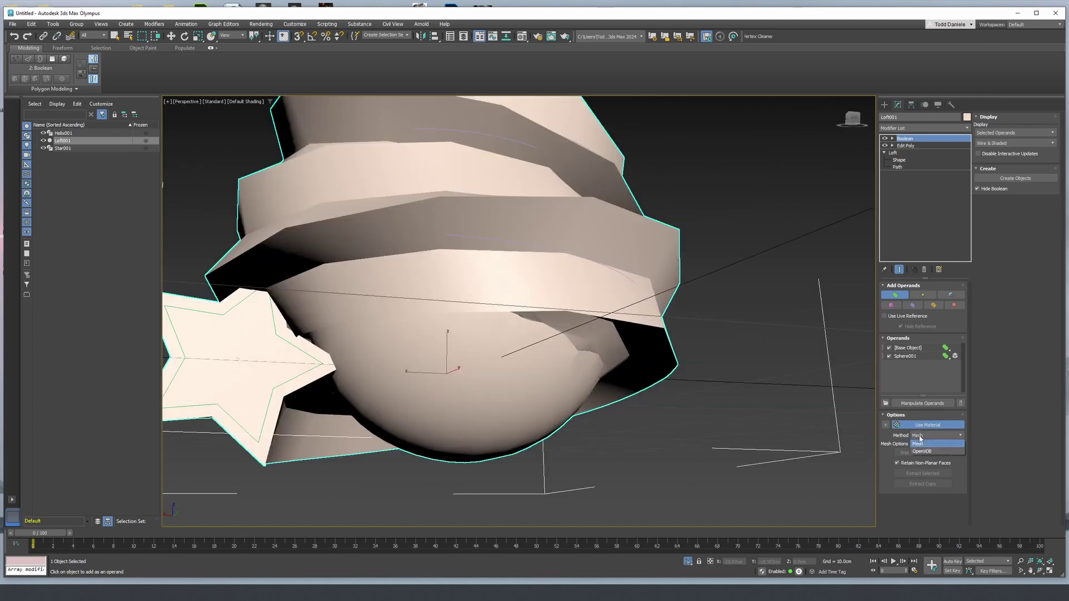
click(923, 452)
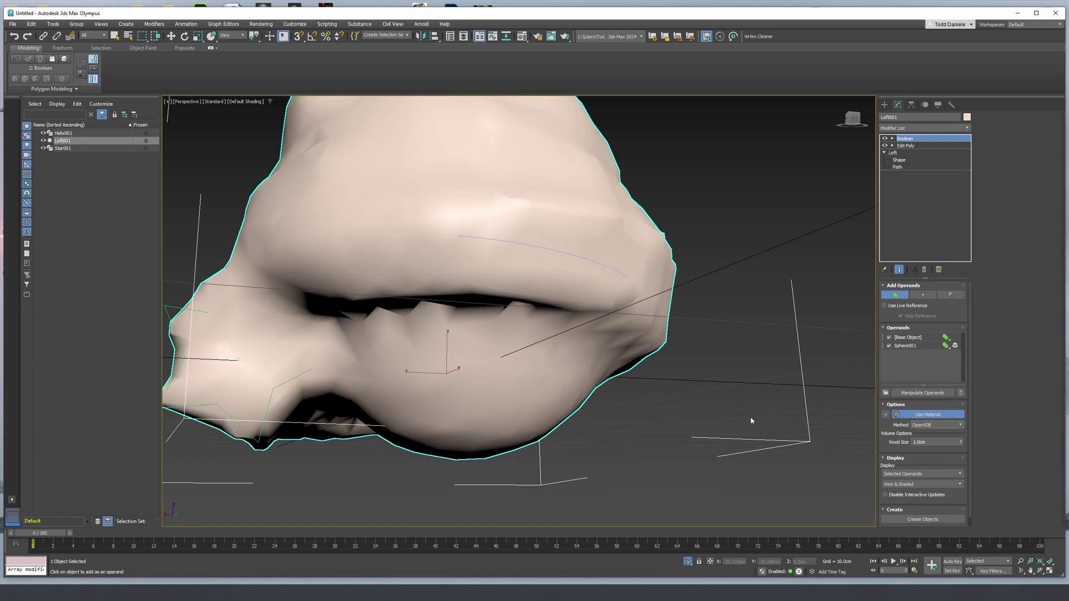
scroll(709, 370, down, 5)
mouse_move(713, 368)
alt+middle_down()
mouse_move(692, 407)
mouse_move(691, 383)
alt+middle_up()
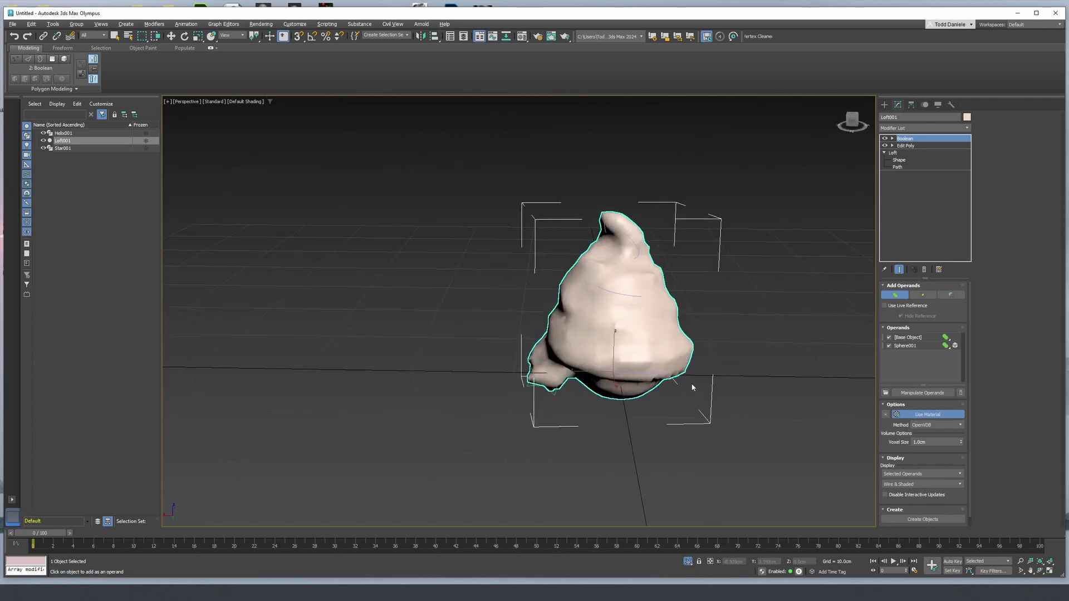
key(F4)
key(F4)
scroll(800, 355, up, 4)
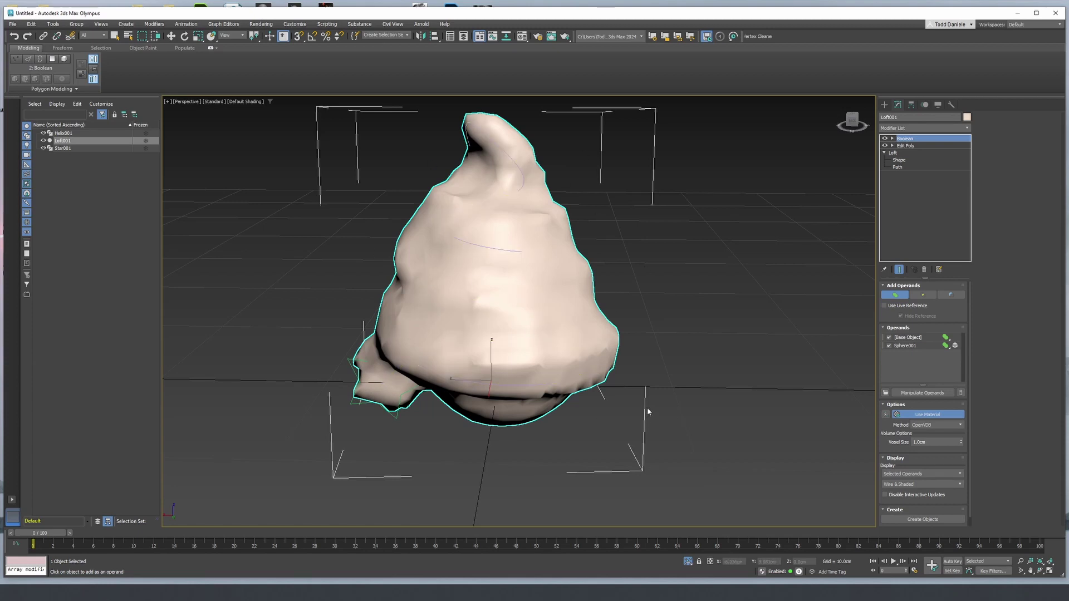
Step: Refine the OpenVDB Boolean's voxel size, trying 0.5 cm and 0.1 cm before settling on 0.11 cm
click(931, 443)
drag(921, 443, 902, 444)
text(.5)
key(Return)
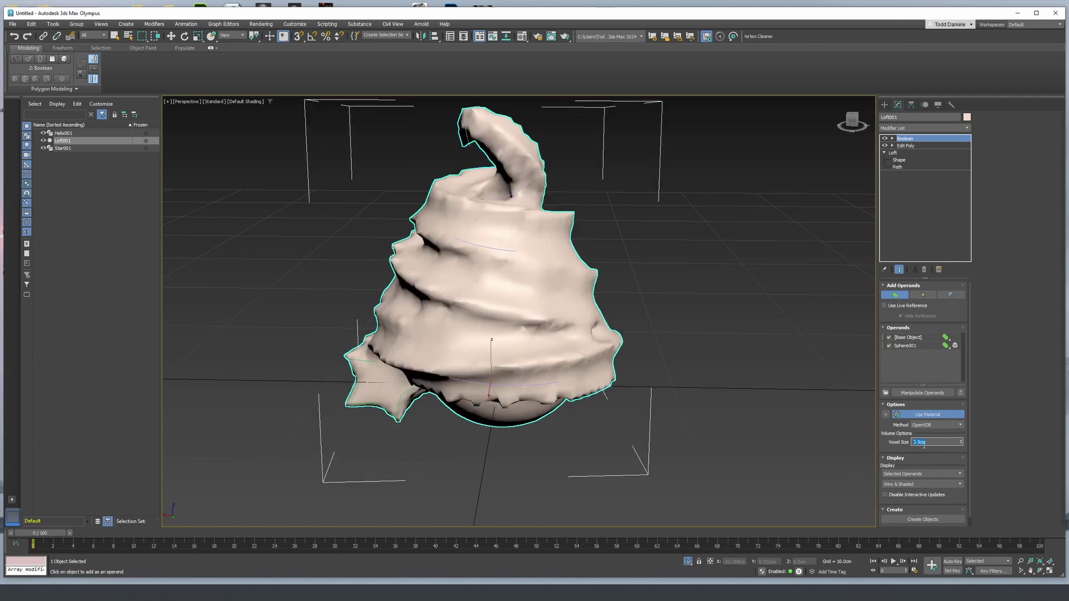
drag(930, 442, 895, 442)
text(.1)
key(Return)
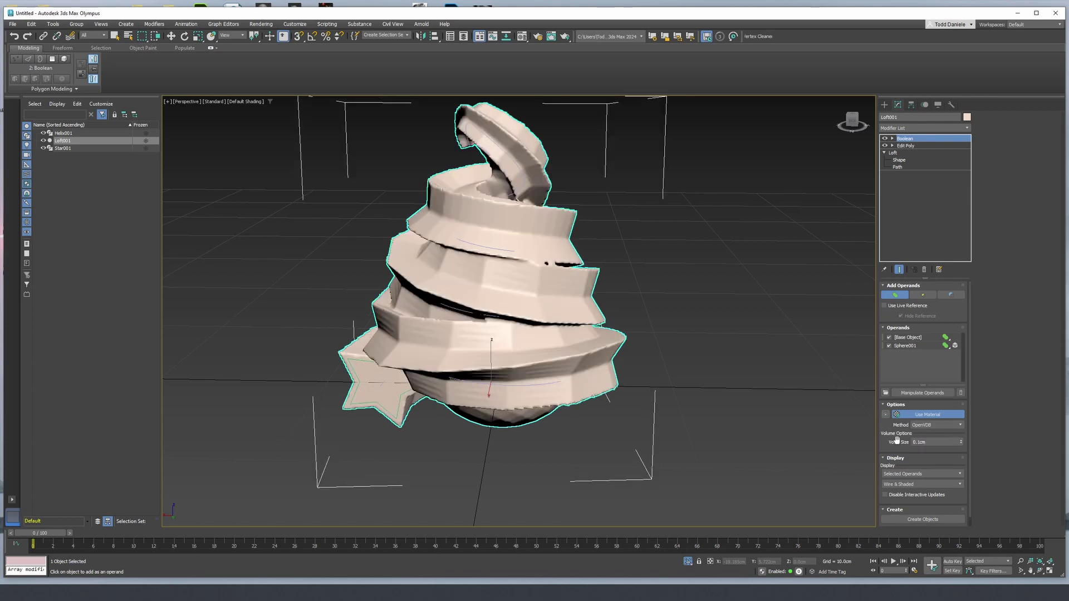
alt+middle_drag(545, 382, 583, 388)
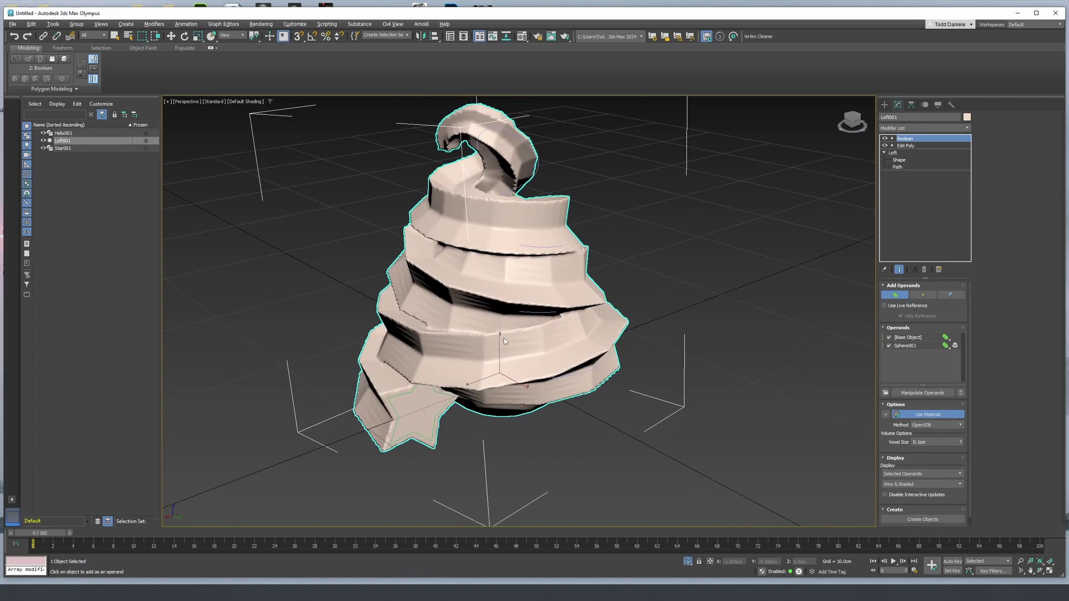
alt+middle_drag(509, 317, 537, 333)
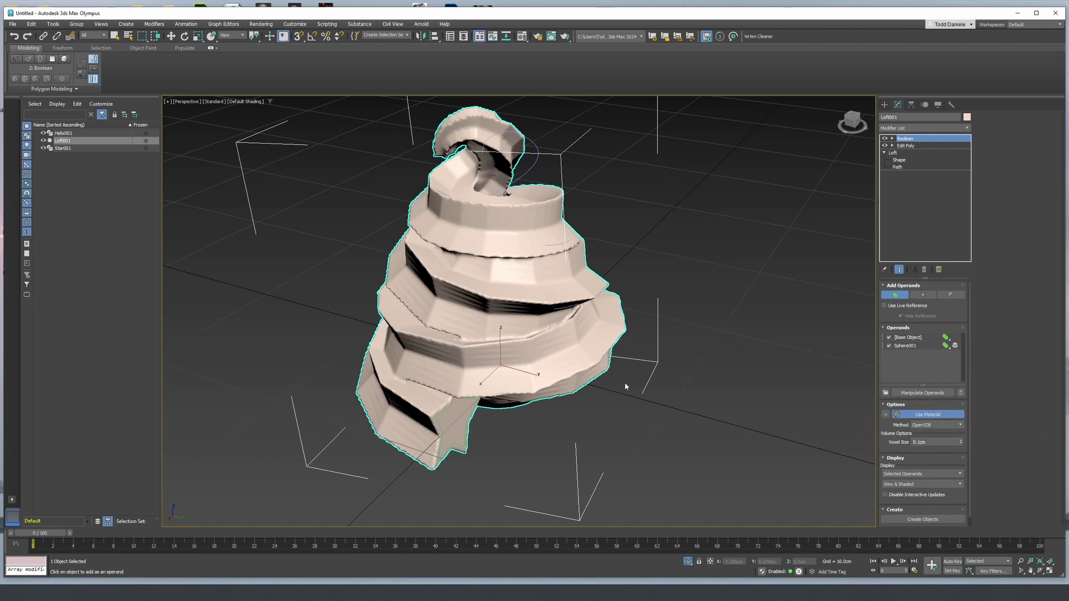
click(920, 443)
key(Return)
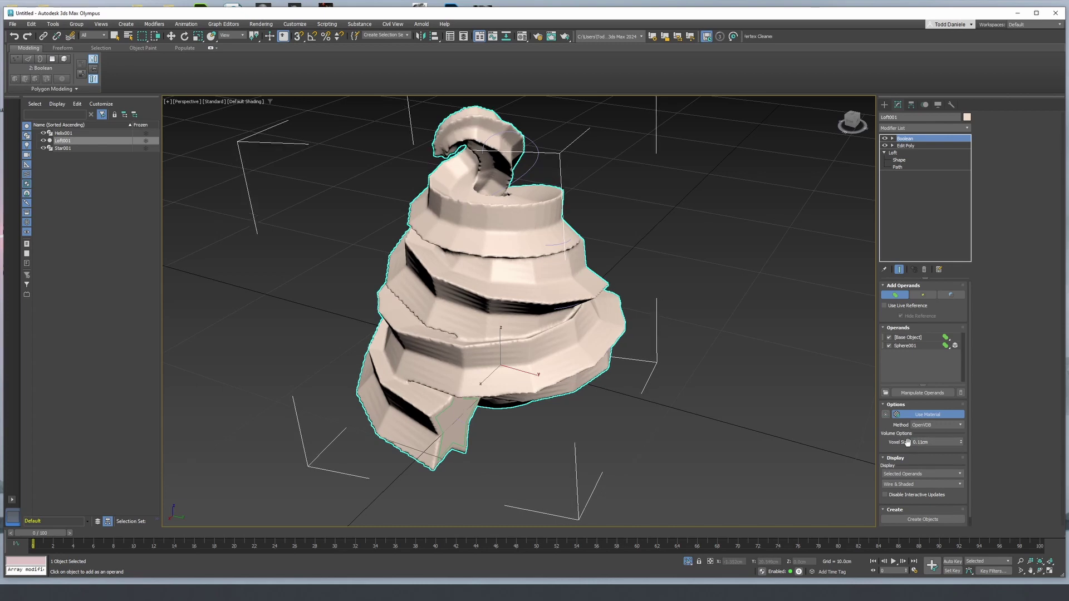
alt+middle_drag(691, 390, 752, 388)
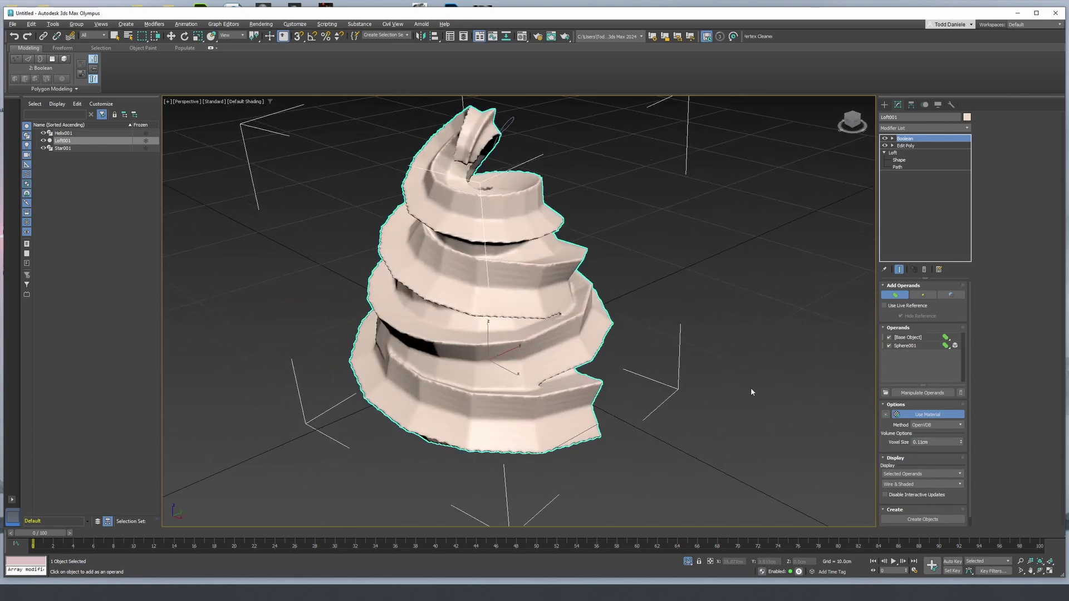
Step: Add a second Edit Poly modifier above the Boolean in the loft's stack
click(936, 128)
text(ed)
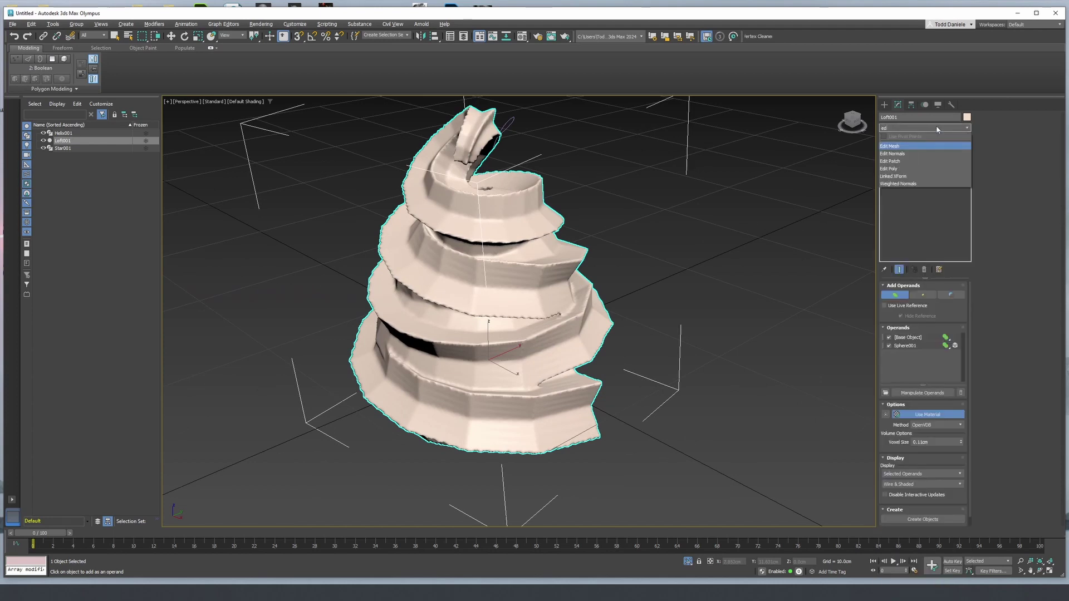
click(898, 168)
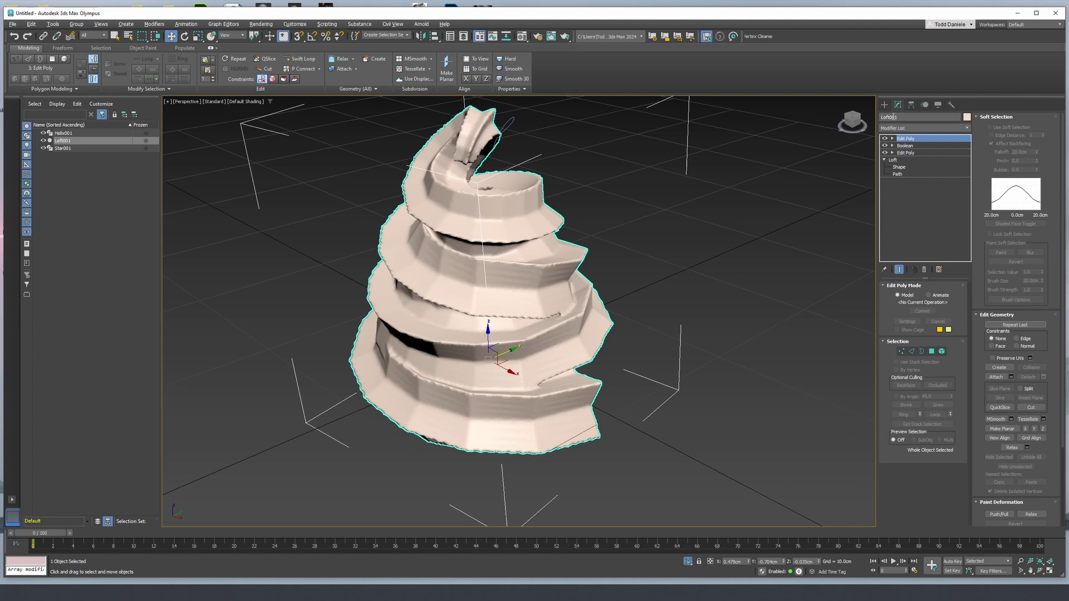
Step: Create a small sphere at the open hollow near the tip of the swirl
click(884, 105)
click(901, 170)
alt+middle_drag(639, 222, 636, 188)
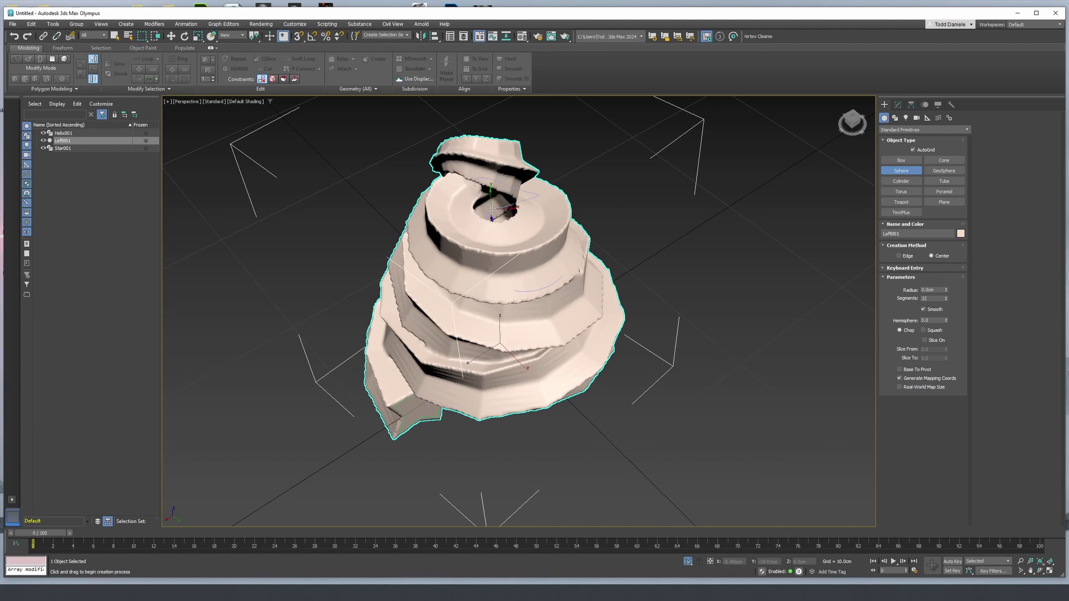
drag(491, 208, 517, 230)
alt+middle_drag(517, 230, 503, 195)
Step: Move the new sphere inside the upper opening so it plugs the hollow beneath the curled tip
key(w)
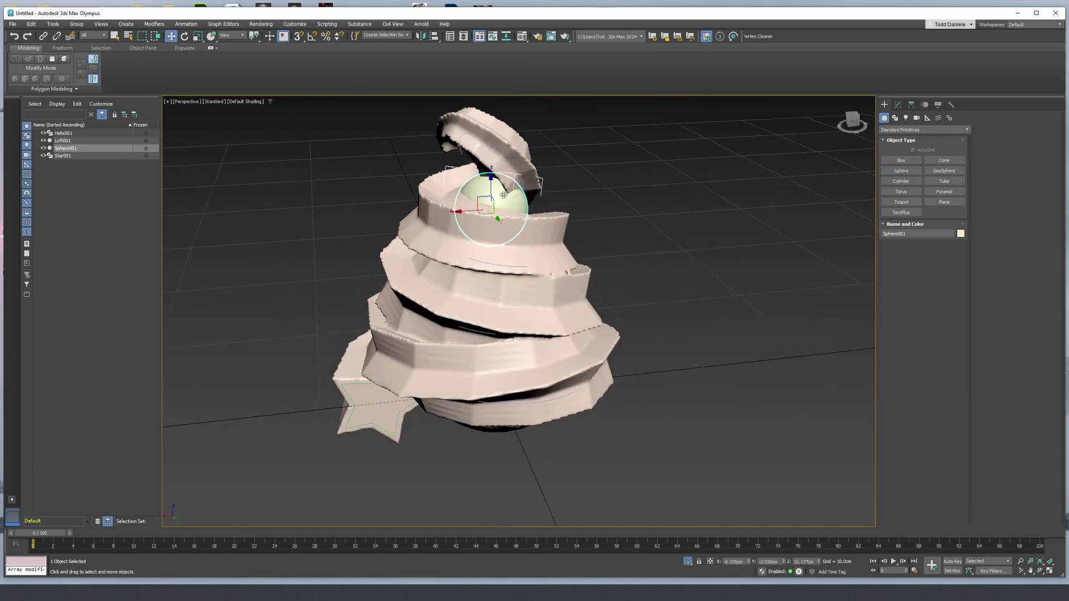
drag(470, 213, 480, 190)
alt+middle_drag(480, 190, 549, 207)
drag(511, 213, 515, 212)
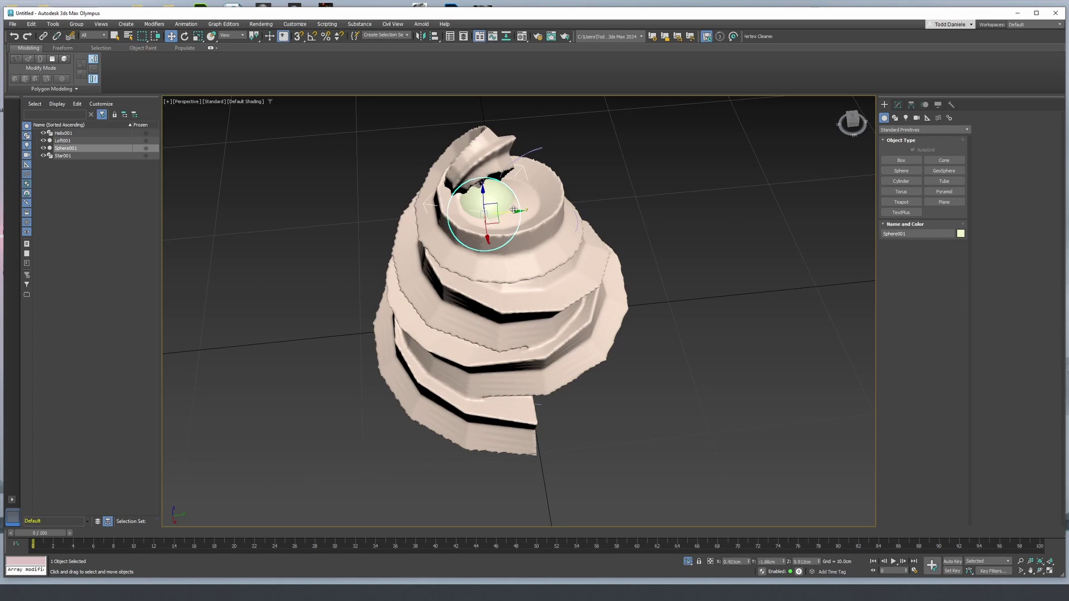
mouse_move(514, 212)
alt+middle_down()
mouse_move(505, 185)
mouse_move(507, 204)
alt+middle_up()
Step: Select the loft and add a second Boolean modifier at the top of its stack
click(527, 229)
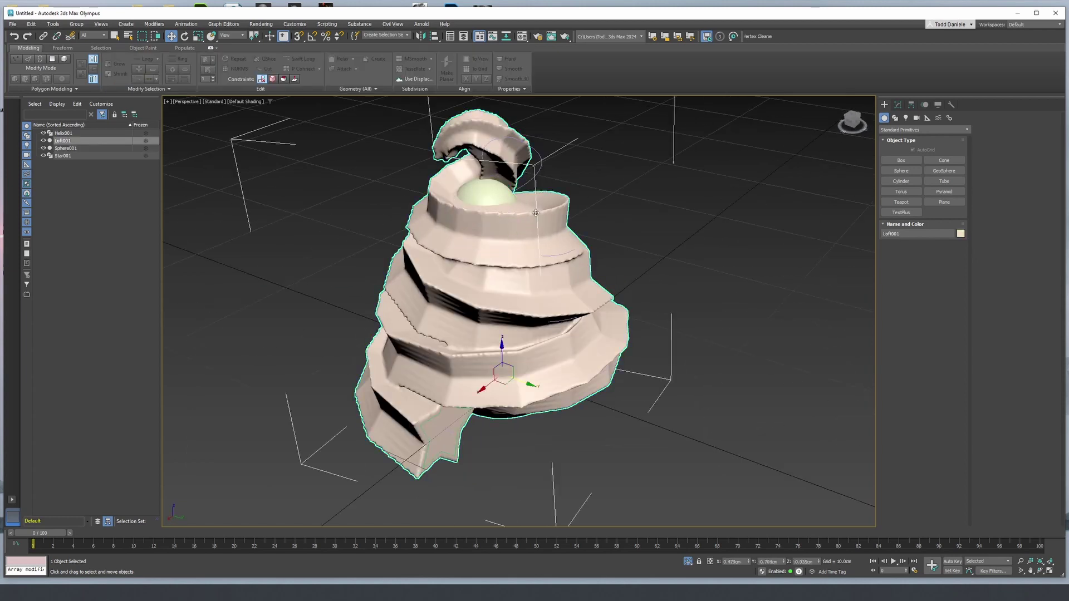
click(899, 105)
click(923, 128)
text(bo)
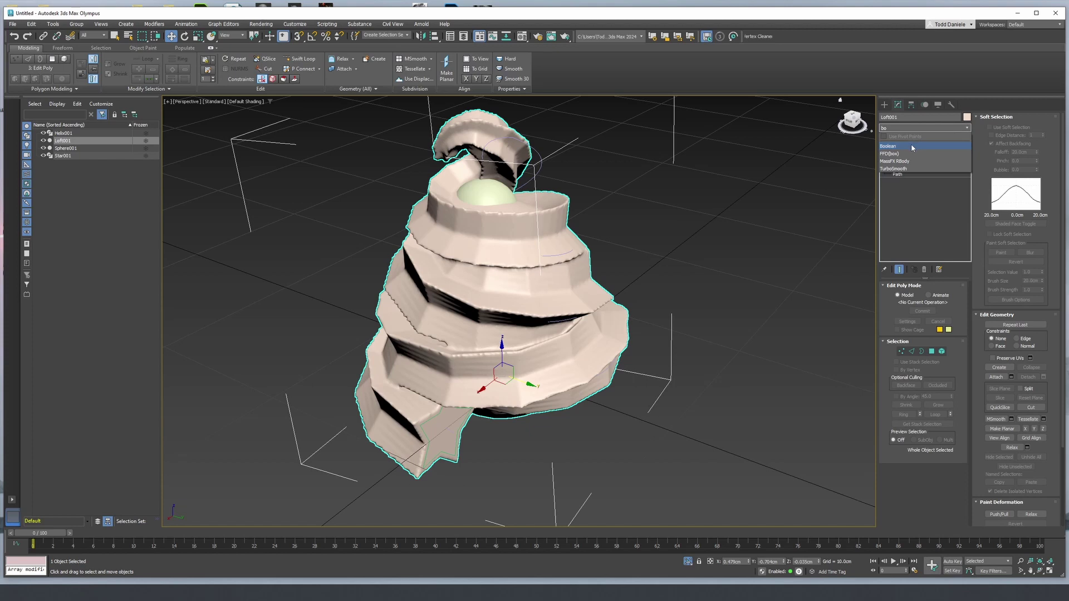
click(912, 146)
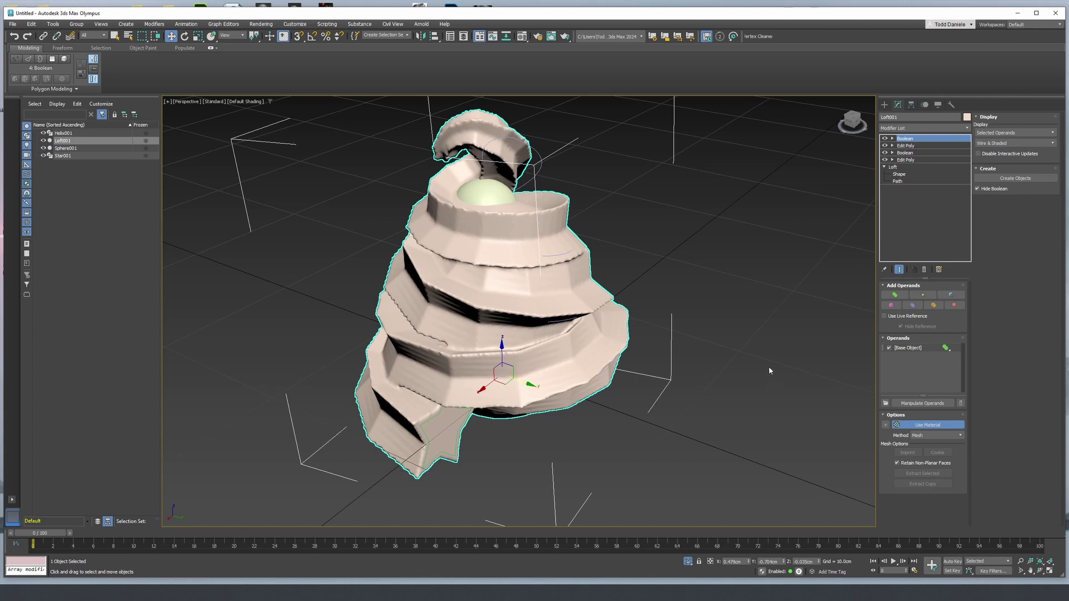
Step: Add the upper sphere to the second Boolean as a union operand
alt+middle_drag(693, 375, 719, 355)
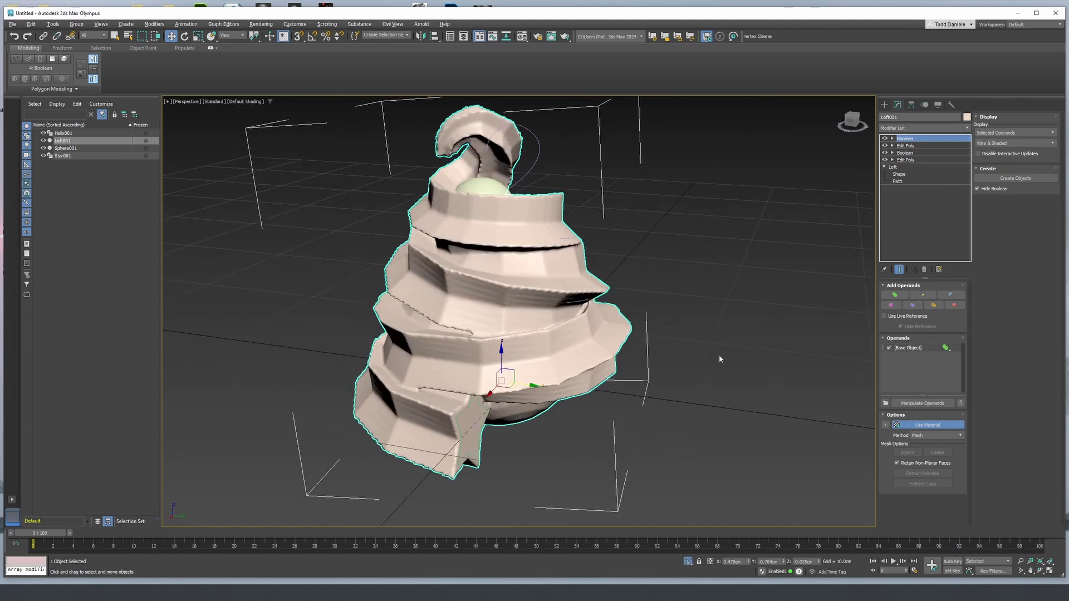
click(902, 298)
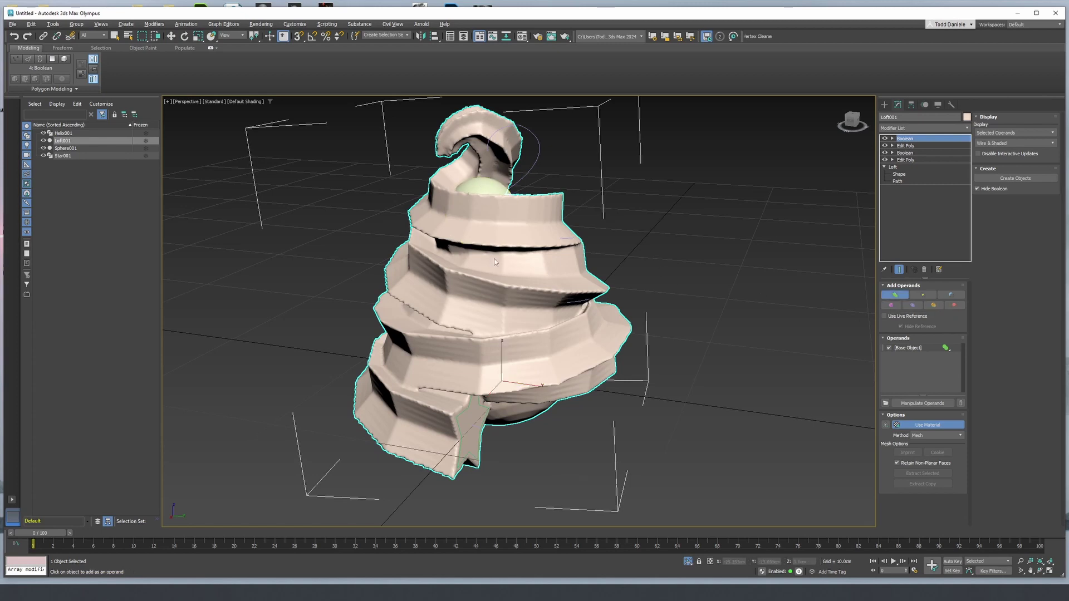
alt+middle_drag(511, 246, 502, 256)
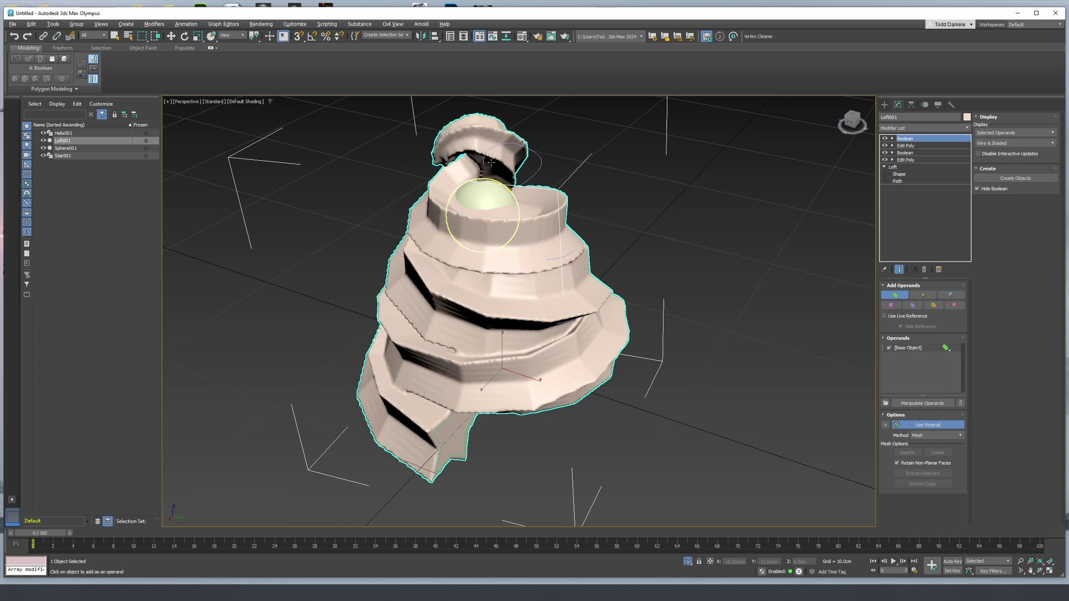
click(535, 267)
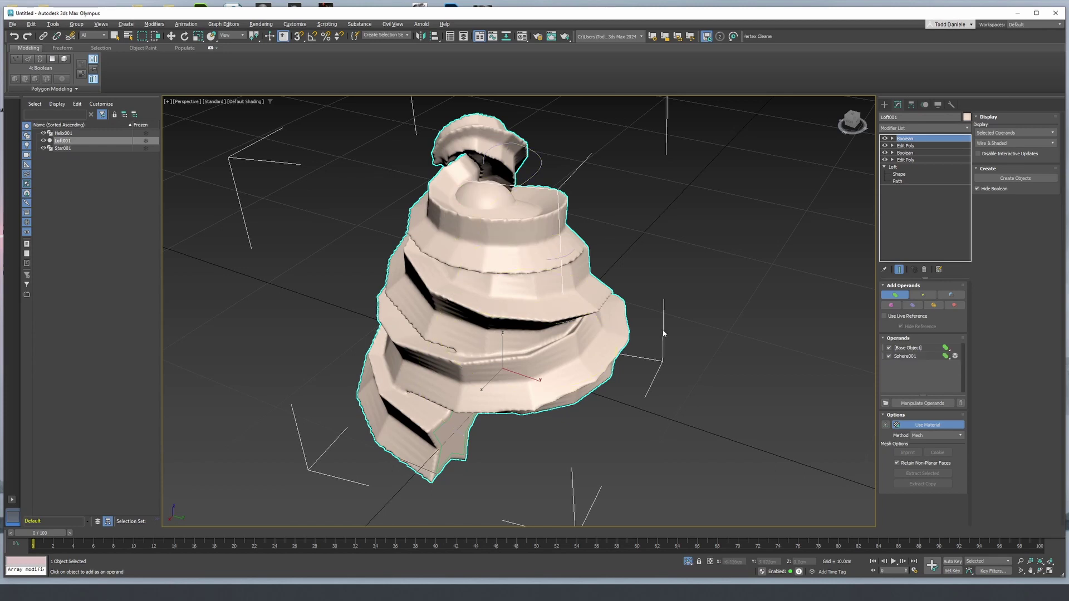
middle_drag(661, 338, 672, 338)
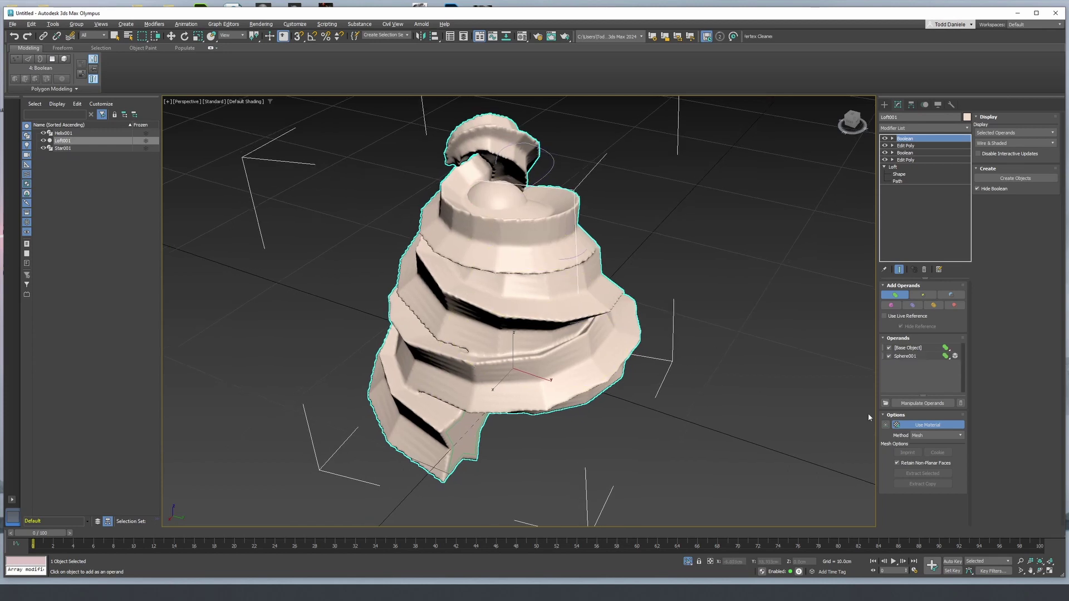
Step: Set the second Boolean's method to OpenVDB with a voxel size of 0.11 cm
click(930, 435)
click(924, 451)
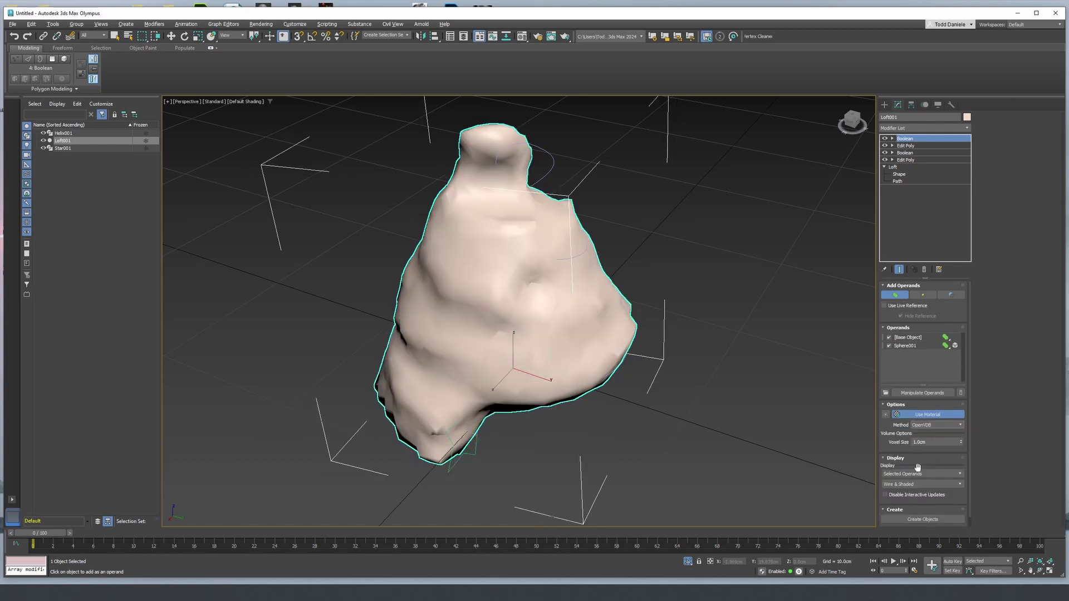
drag(931, 443, 896, 445)
text(.11)
key(Return)
alt+middle_drag(615, 362, 796, 336)
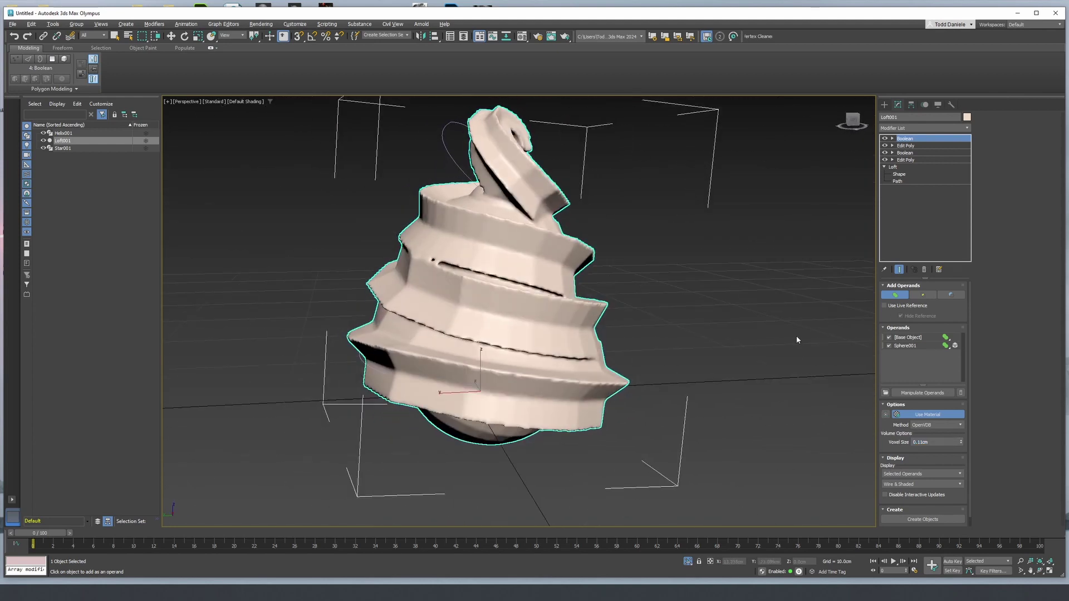
Step: Examine the merged swirl from several angles, checking for gaps along the seams between its coils
scroll(451, 266, down, 3)
scroll(449, 267, up, 5)
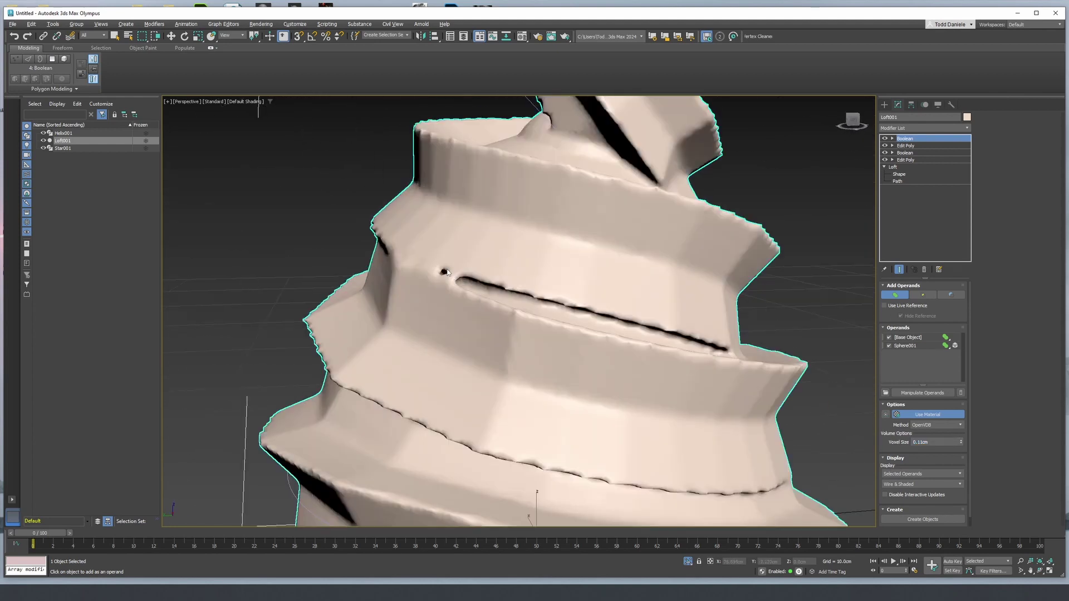
scroll(445, 273, down, 8)
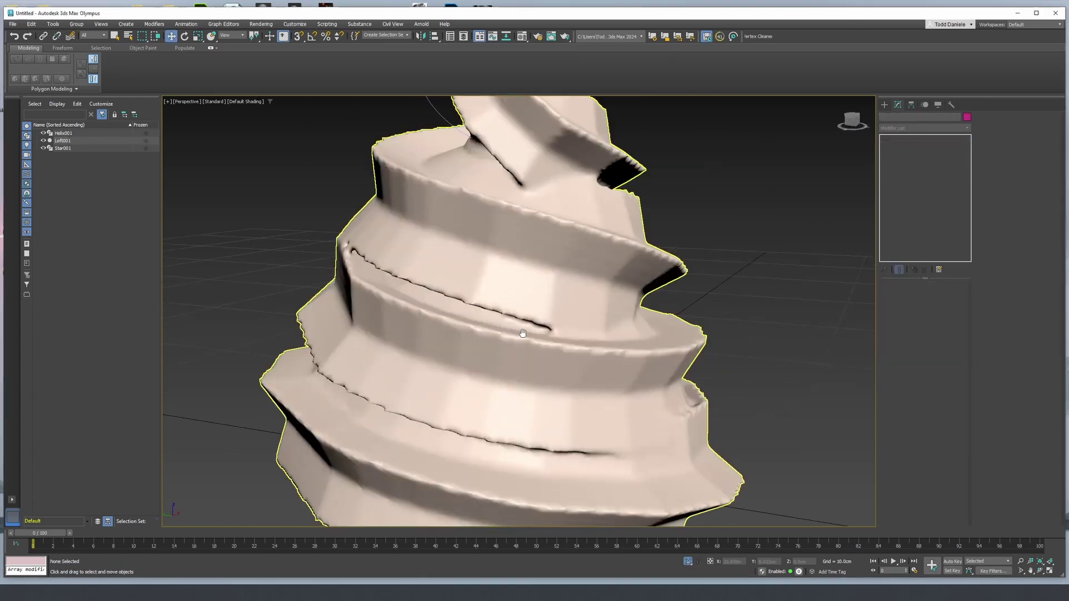
scroll(525, 330, down, 3)
alt+middle_drag(525, 329, 579, 308)
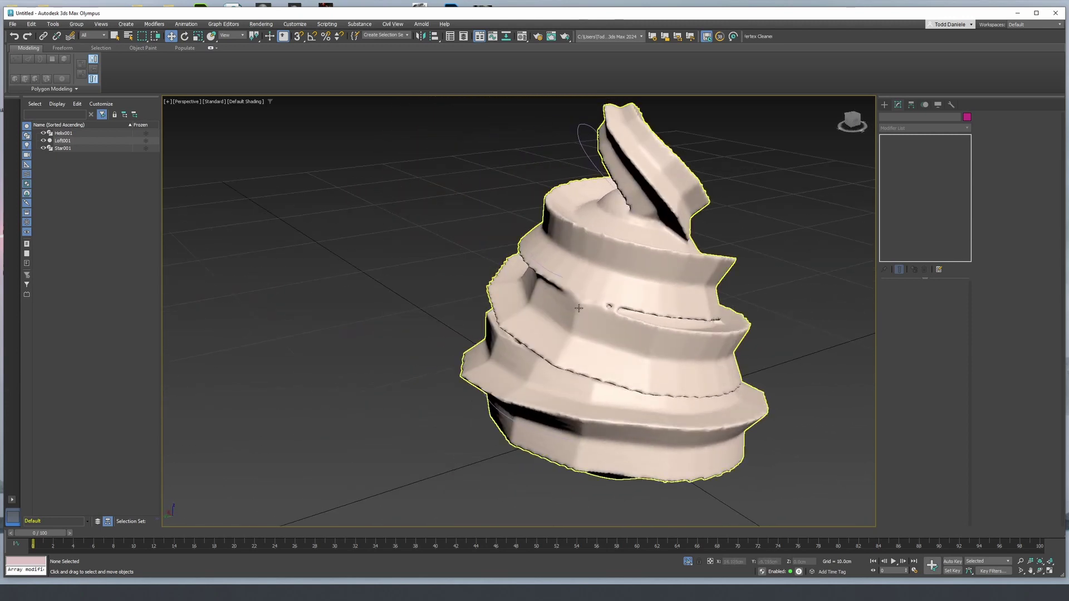
alt+middle_drag(691, 345, 642, 335)
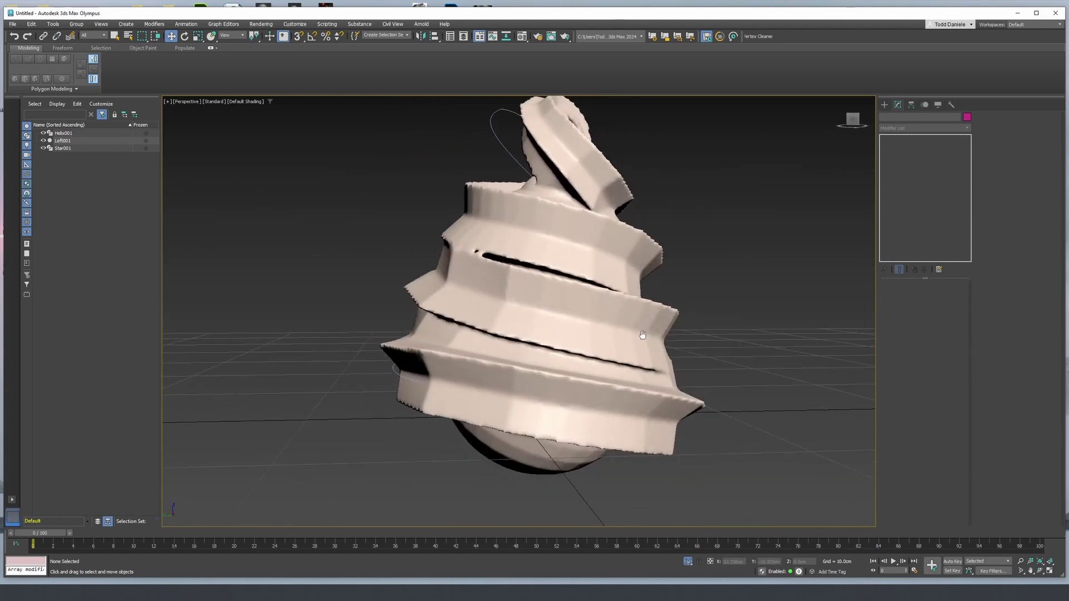
alt+drag(643, 335, 641, 335)
scroll(521, 267, up, 4)
alt+middle_drag(496, 259, 469, 265)
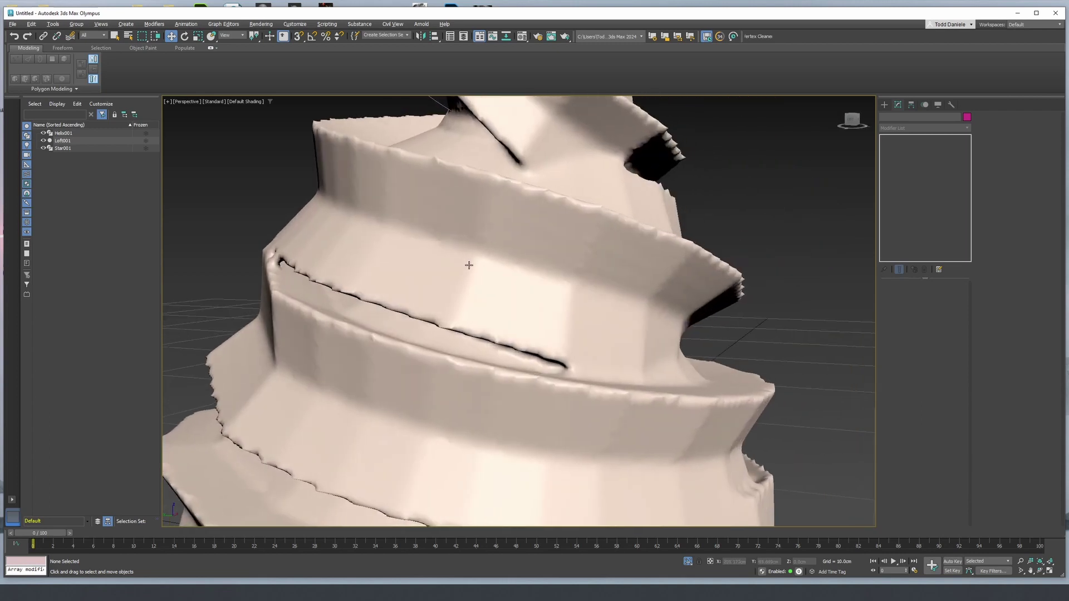
scroll(468, 265, down, 6)
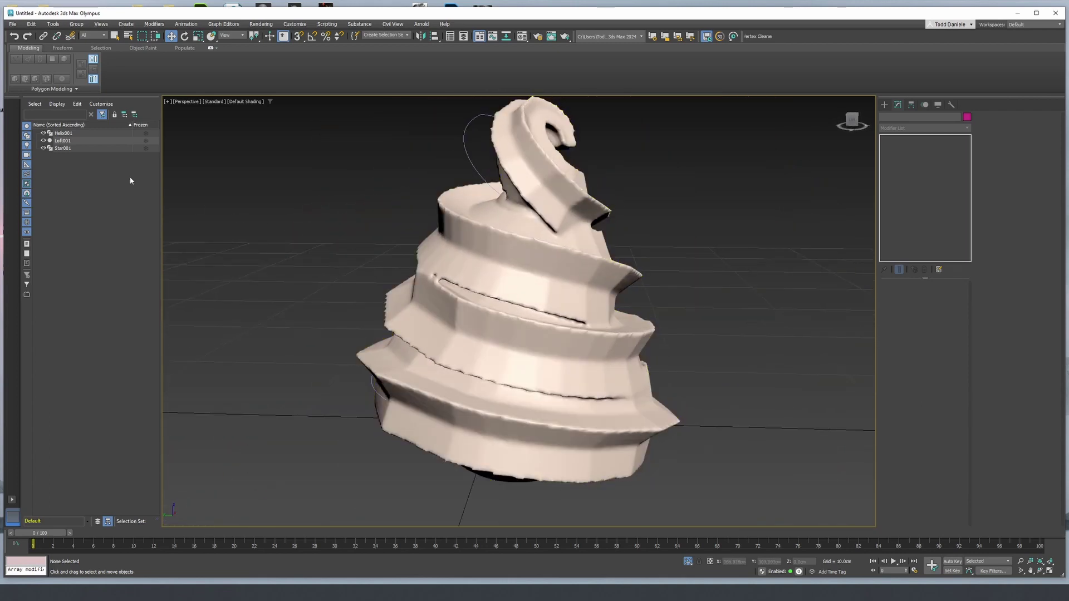
Step: Select the star shape that drives the loft and set its Radius 2 to 1.5 cm
click(64, 148)
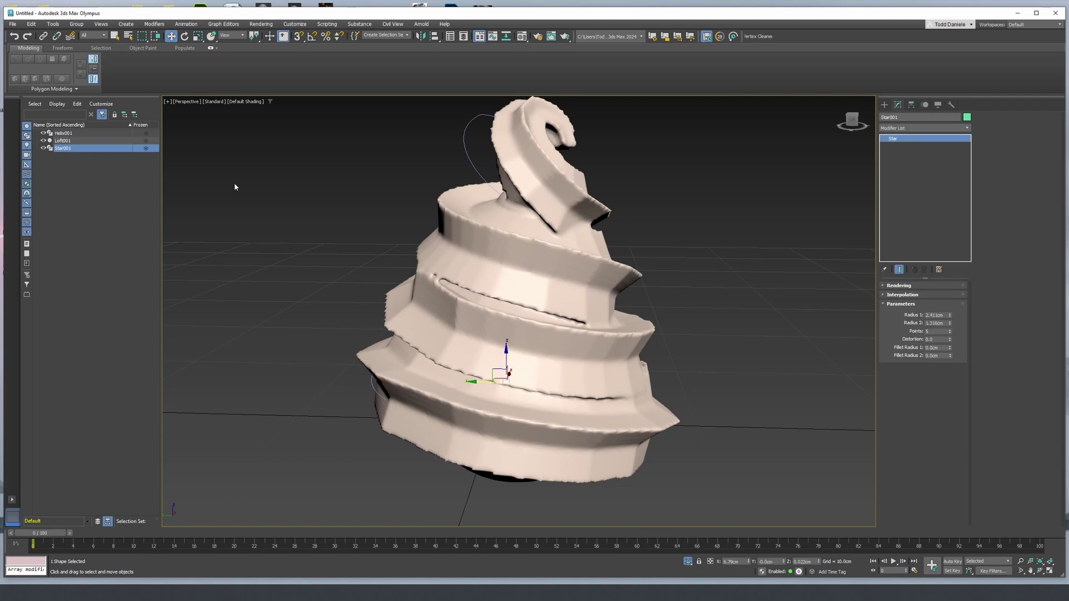
alt+middle_drag(740, 351, 488, 343)
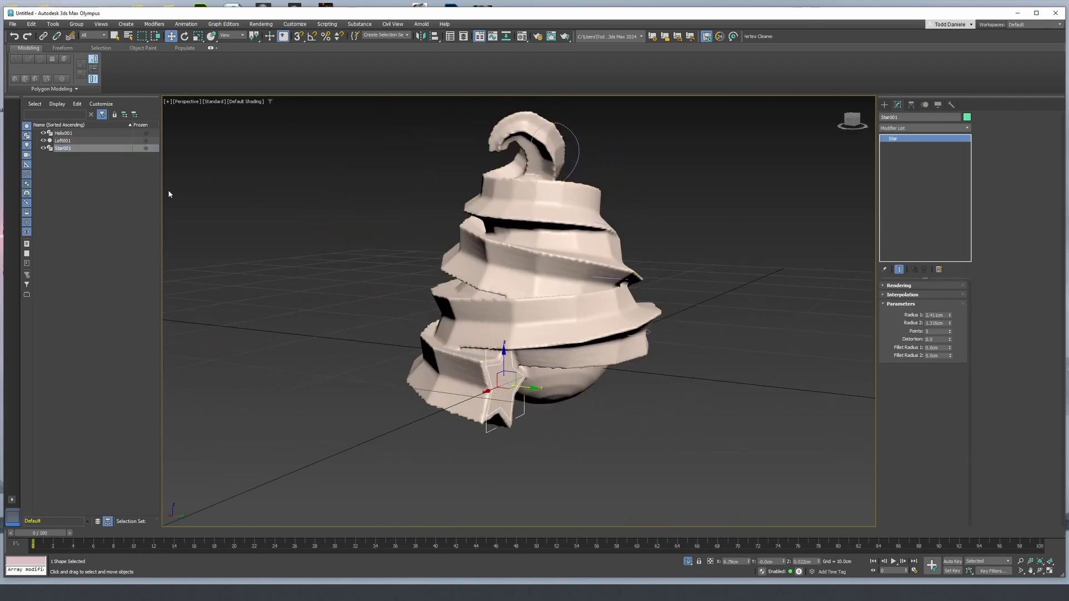
click(945, 324)
alt+middle_drag(591, 330, 627, 331)
alt+middle_drag(471, 362, 690, 365)
alt+middle_drag(573, 298, 484, 293)
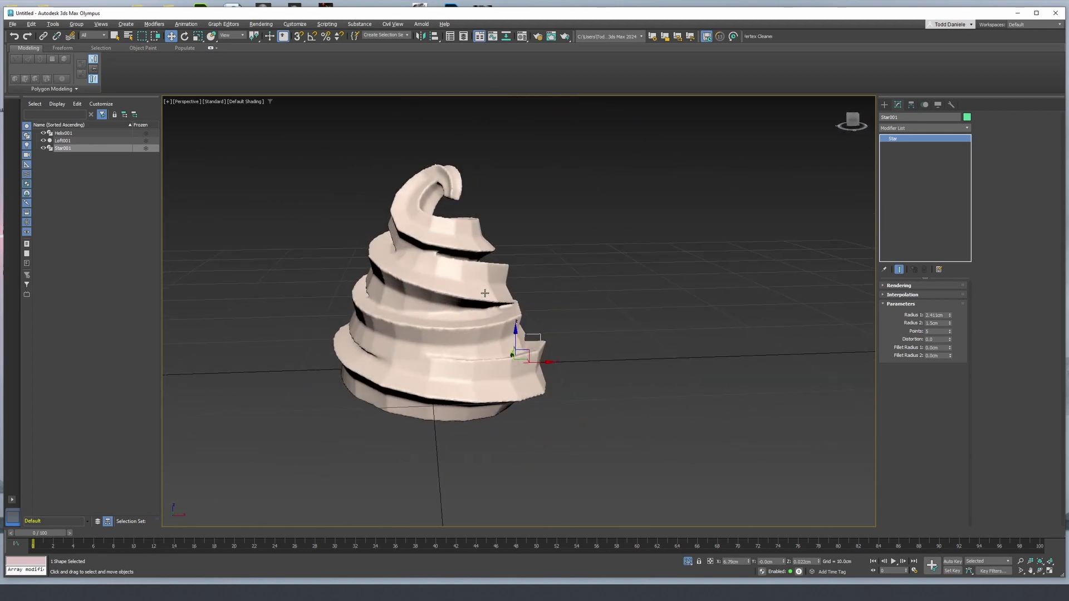
Step: Select the lofted swirl and add a Retopology modifier on top of its stack
click(64, 133)
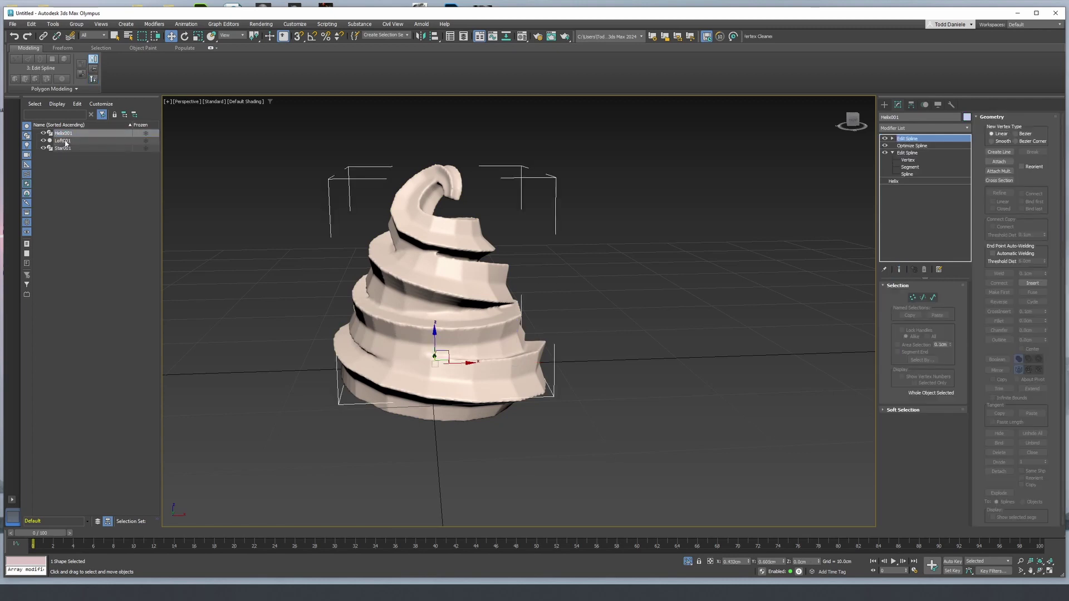
click(126, 141)
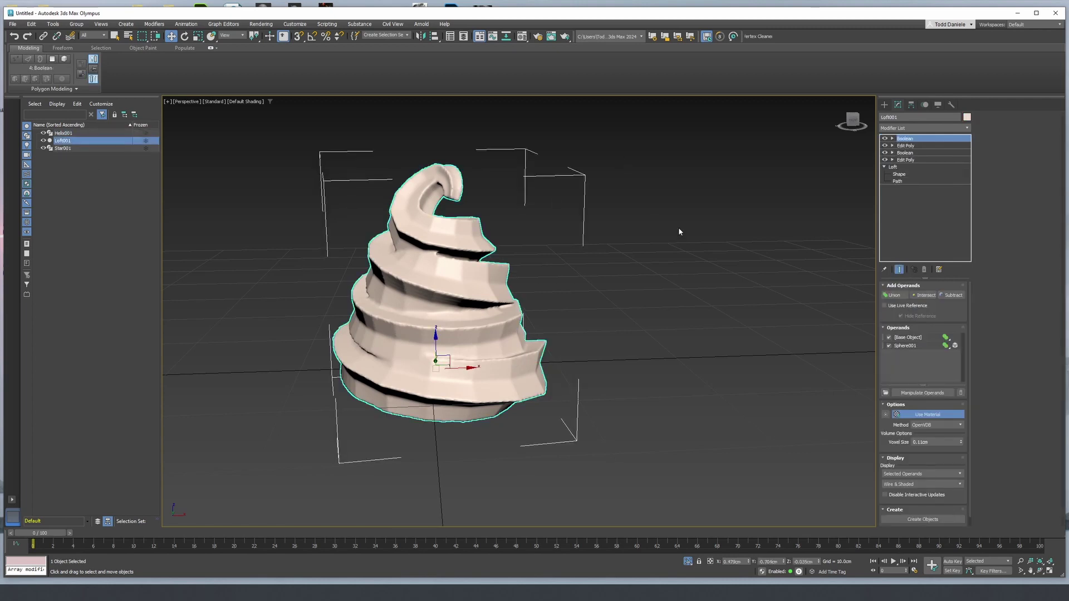
alt+middle_drag(625, 317, 609, 286)
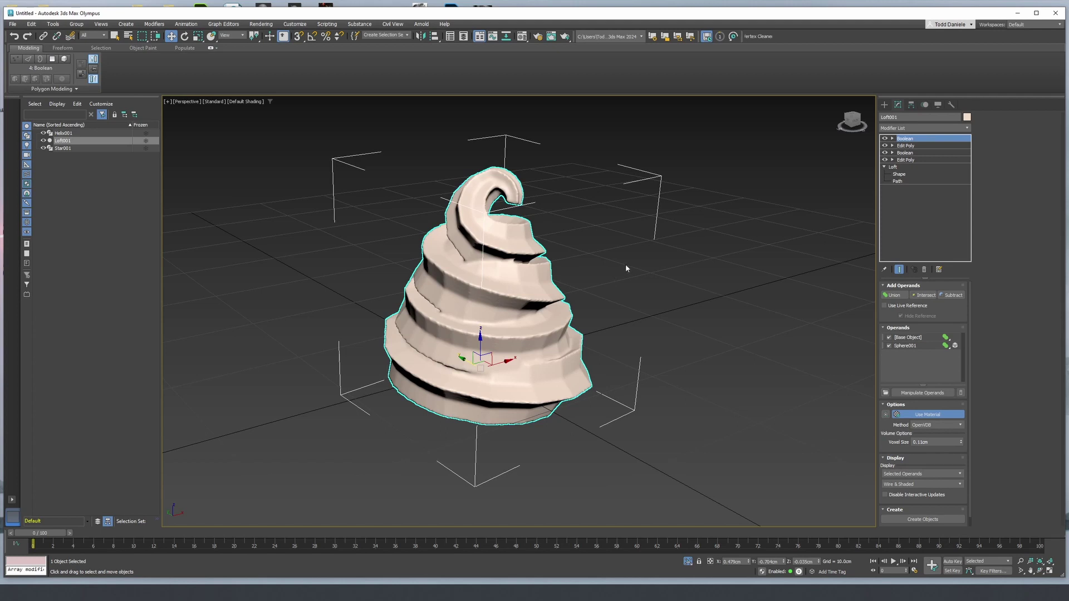
click(937, 128)
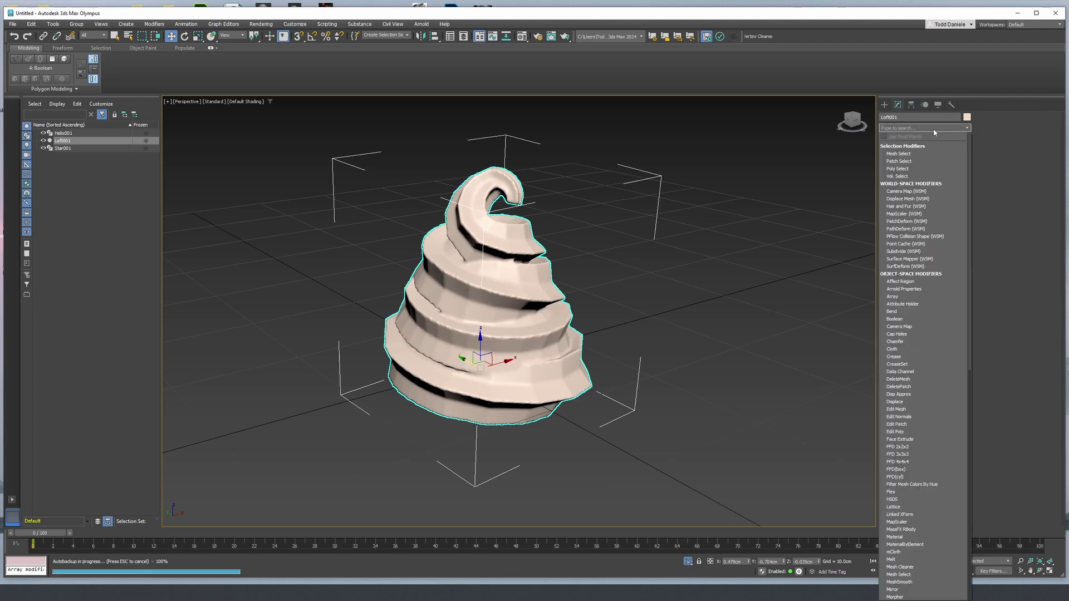
text(re)
click(905, 156)
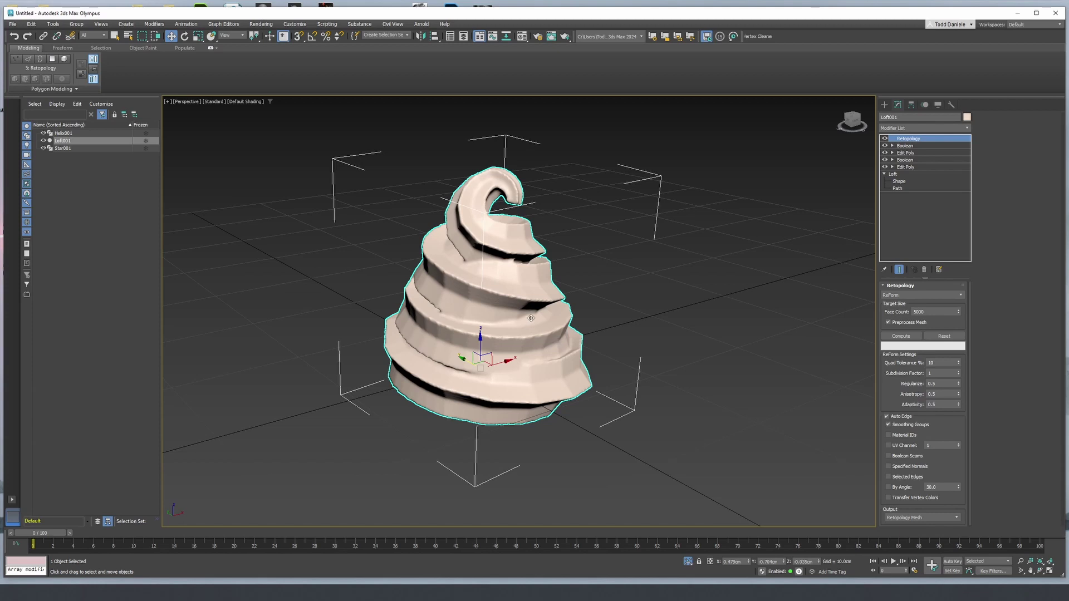
Step: Set the Retopology face count to 2000 with ReForm, compute the mesh and check the swirl's shape
middle_drag(531, 317, 525, 321)
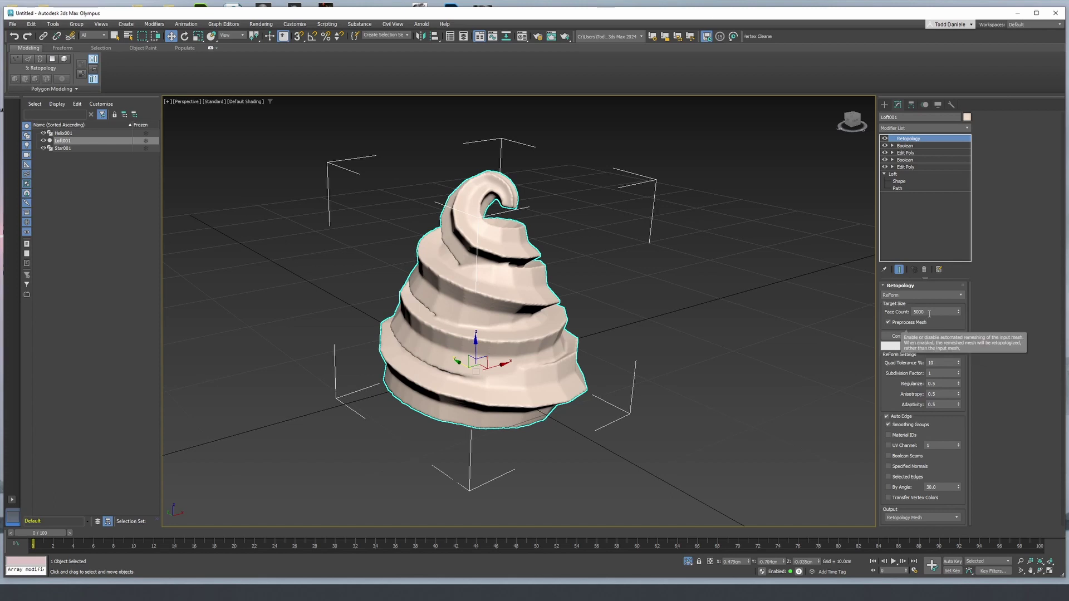
drag(930, 313, 871, 318)
text(200)
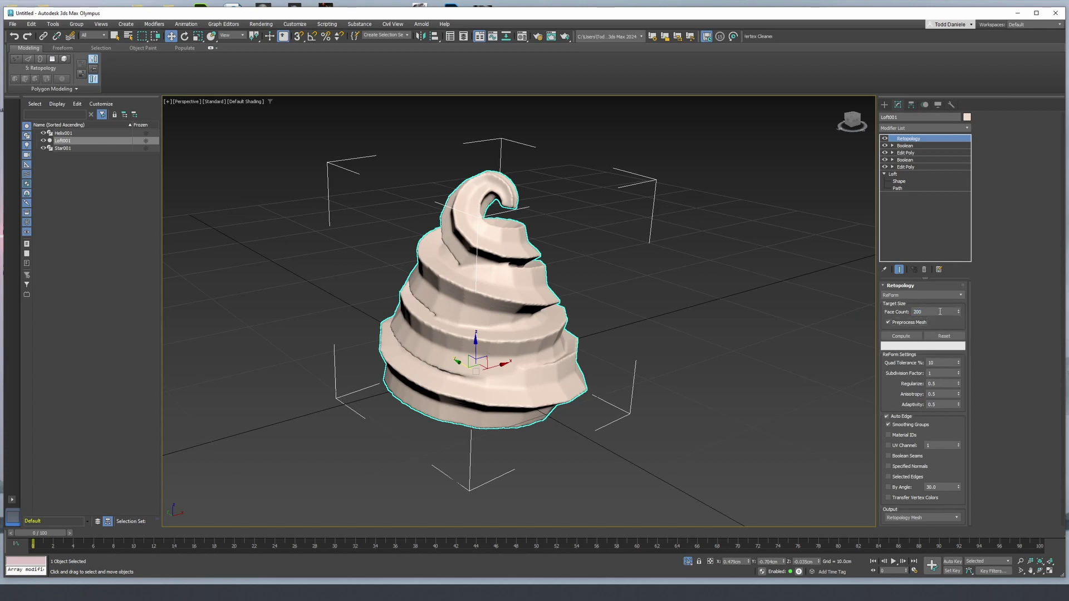
text(0)
click(911, 339)
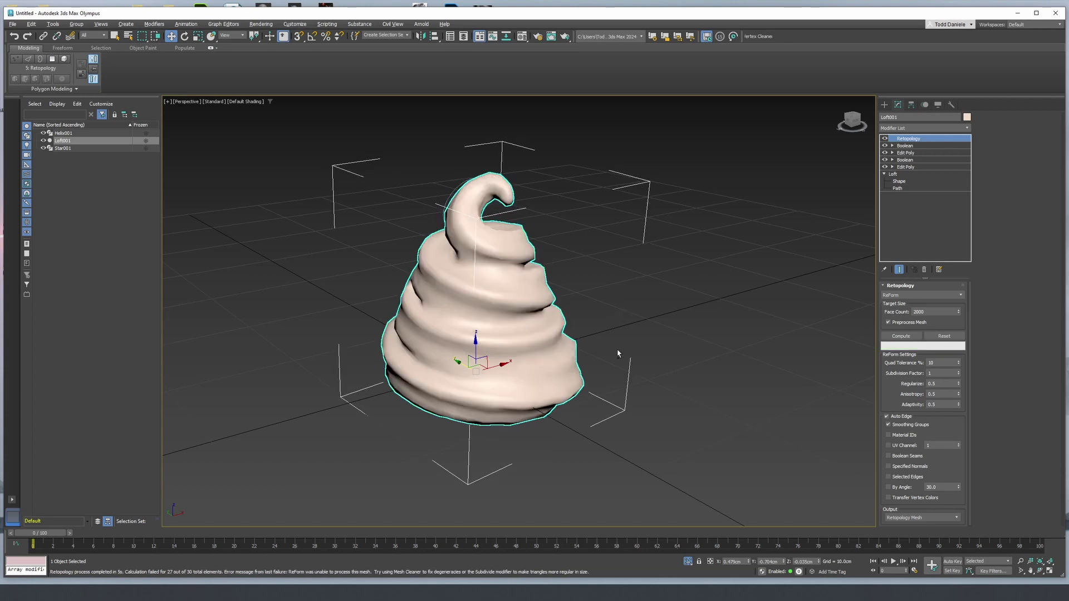
alt+middle_drag(618, 352, 594, 333)
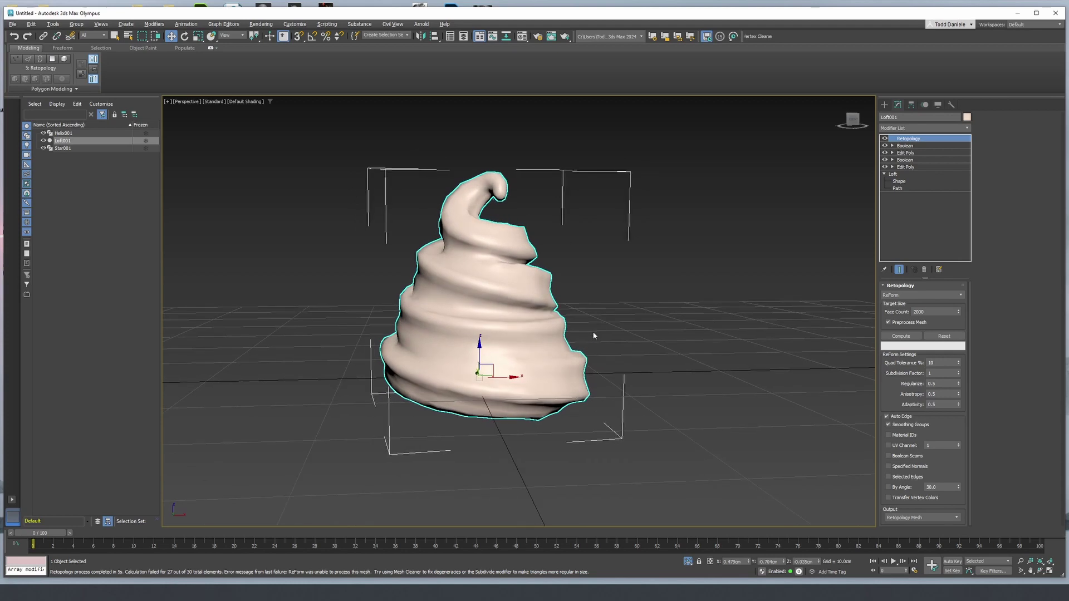
scroll(593, 336, down, 3)
Step: Reset the retopology and recompute the swirl with a face count of 5000
click(943, 336)
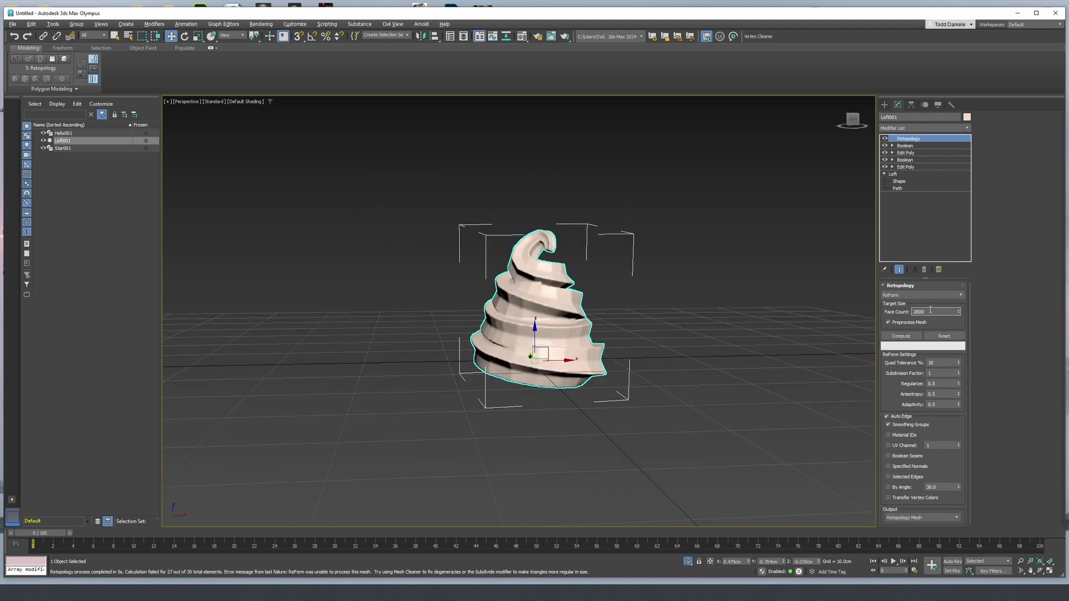
drag(930, 310, 904, 308)
click(911, 338)
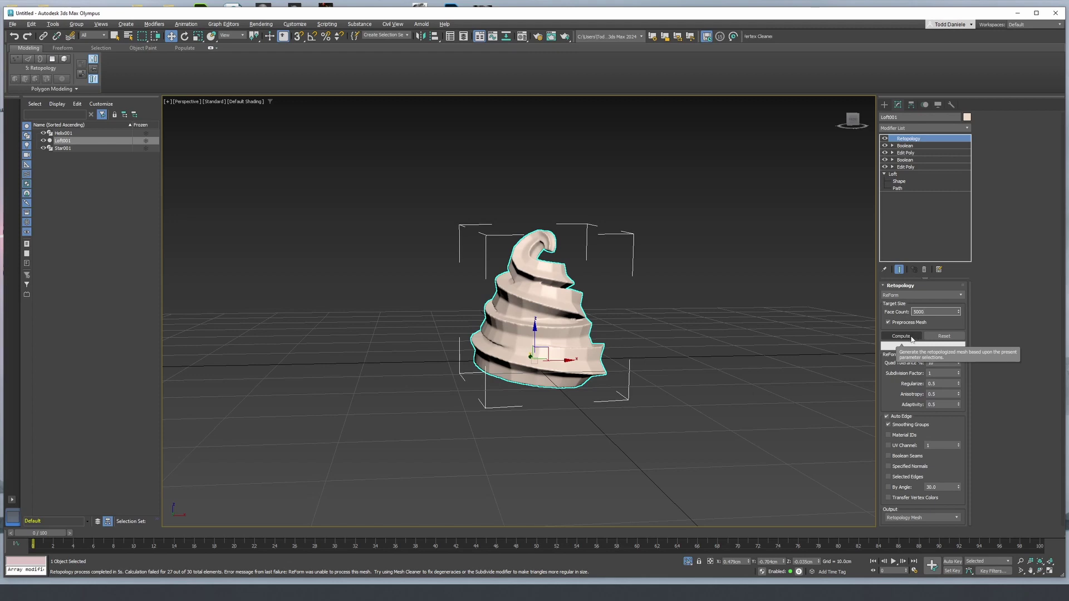
click(910, 340)
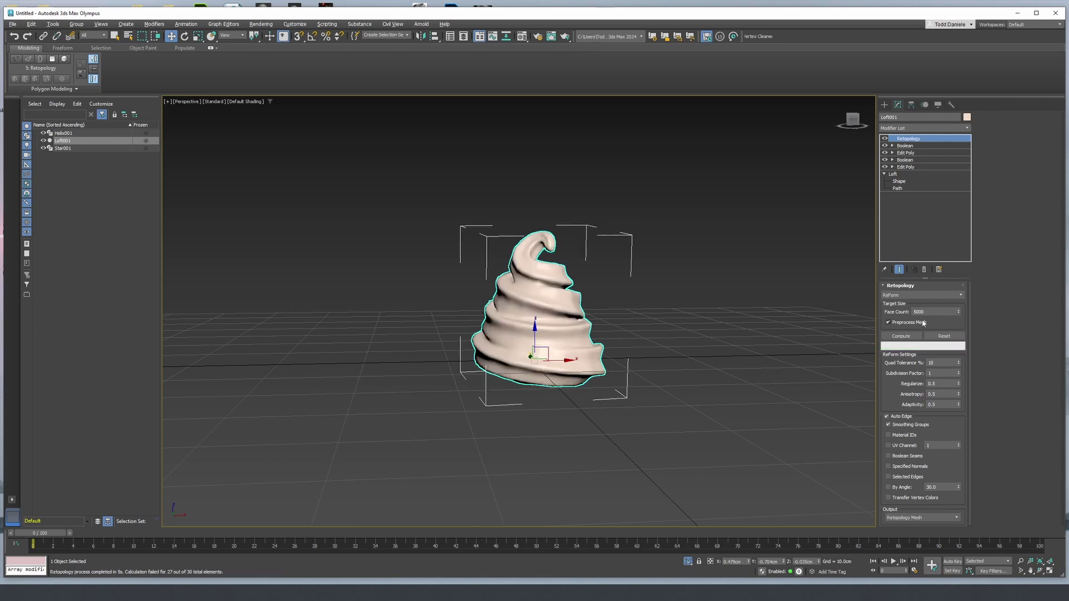
middle_drag(716, 310, 605, 314)
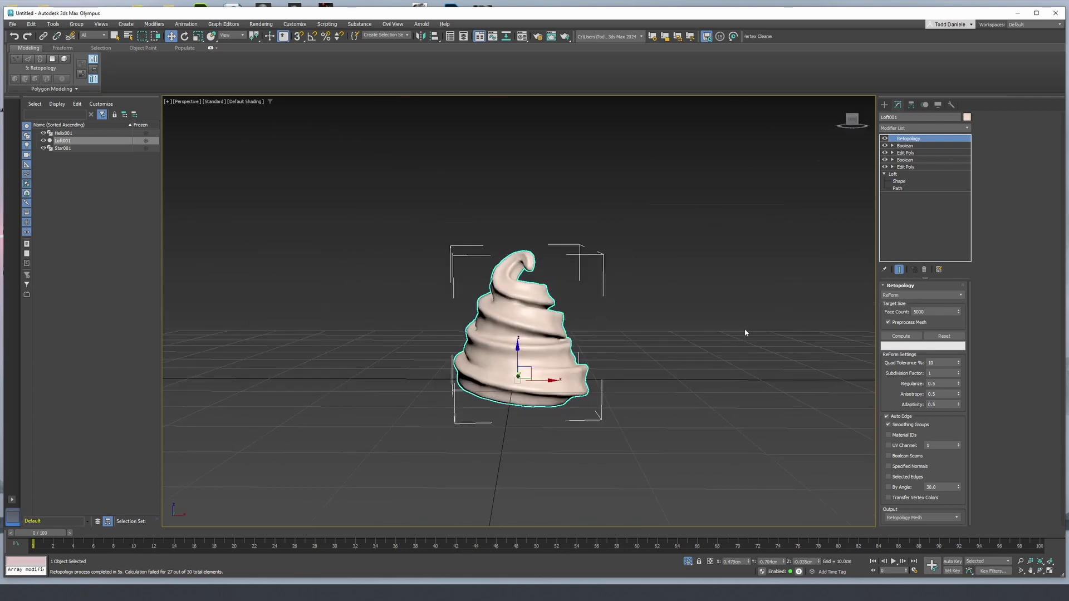
Step: Reset the retopology and recompute the swirl with a face count of 8000
click(944, 337)
drag(932, 313, 885, 313)
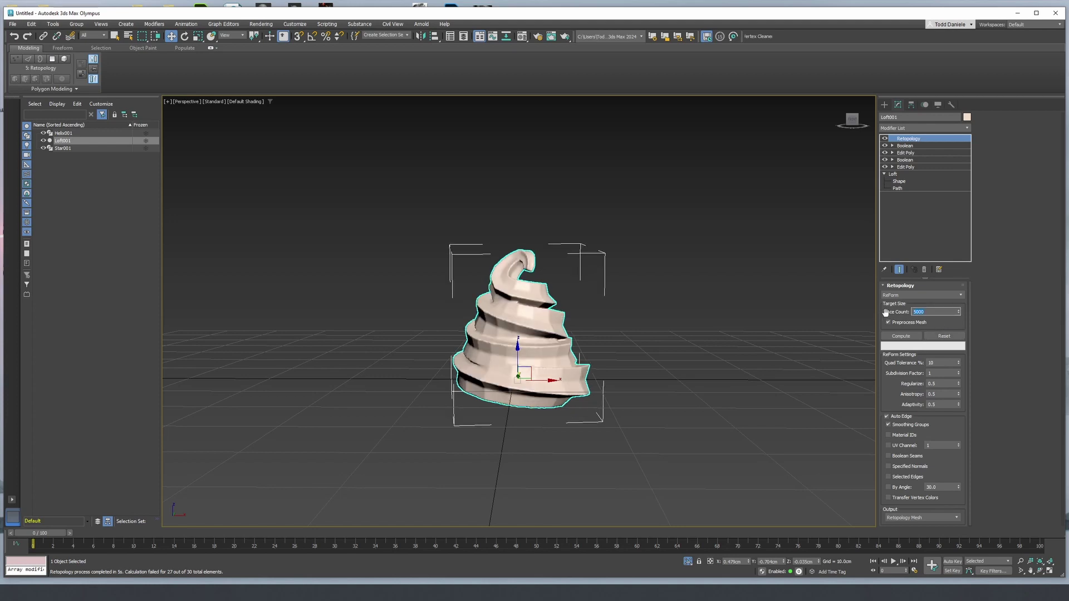
text(800)
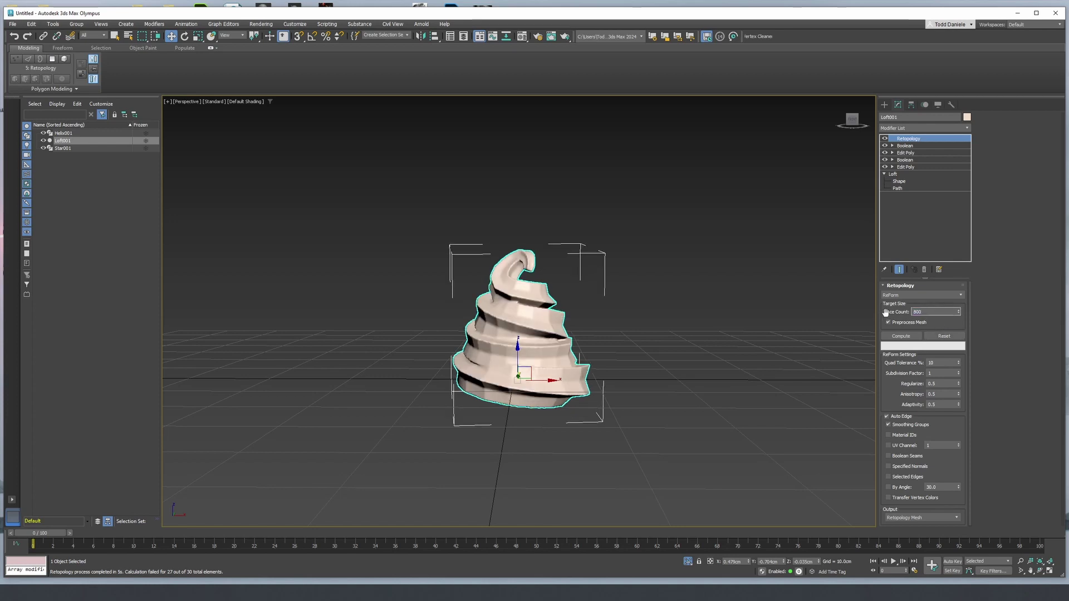
text(0)
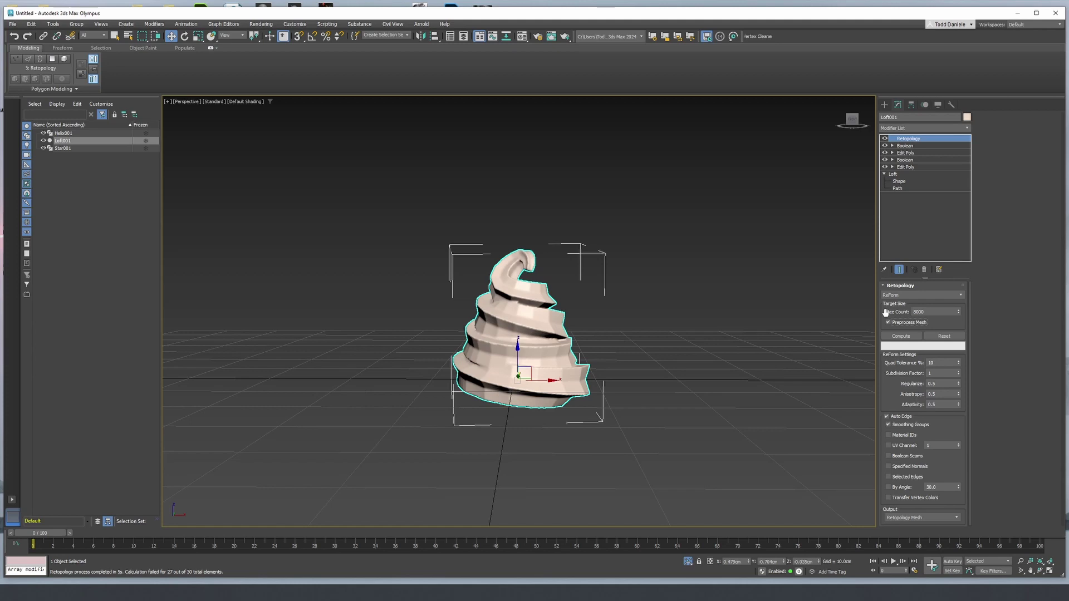
click(899, 337)
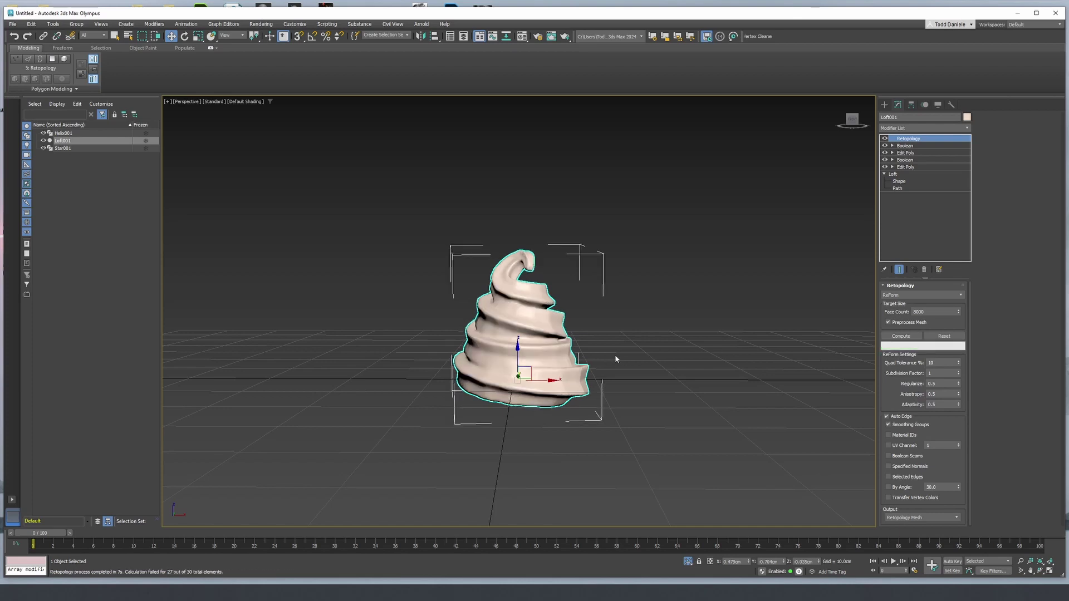
mouse_move(616, 359)
middle_down()
mouse_move(626, 350)
mouse_move(584, 379)
mouse_move(587, 360)
mouse_move(600, 363)
middle_up()
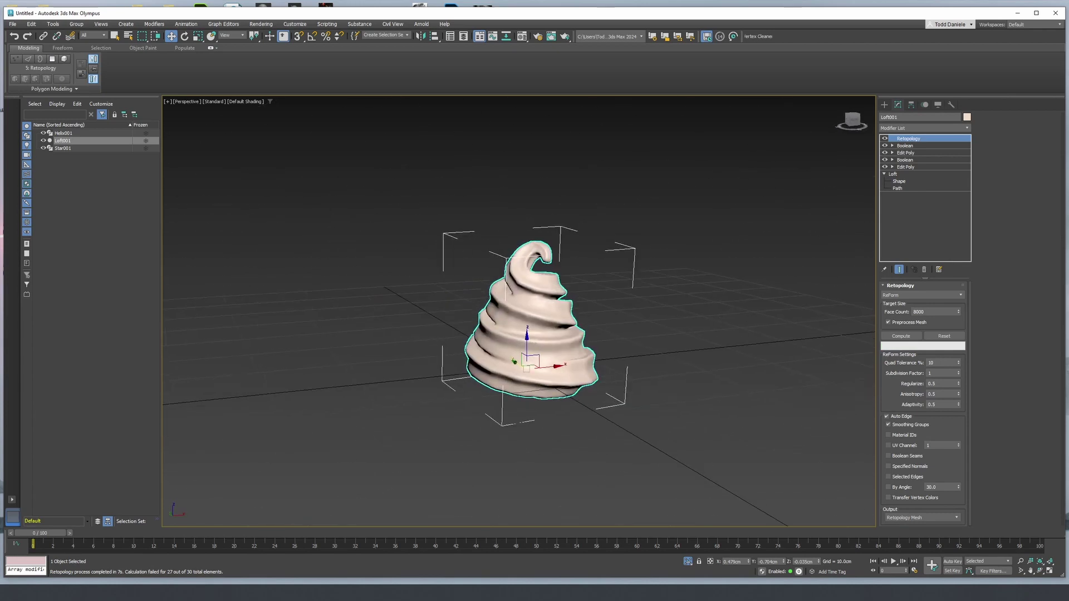
Step: Bring up the Soft_Ice_cream.jpg reference photo beside the swirl, compare their shapes and put the photo away
drag(1068, 53, 893, 53)
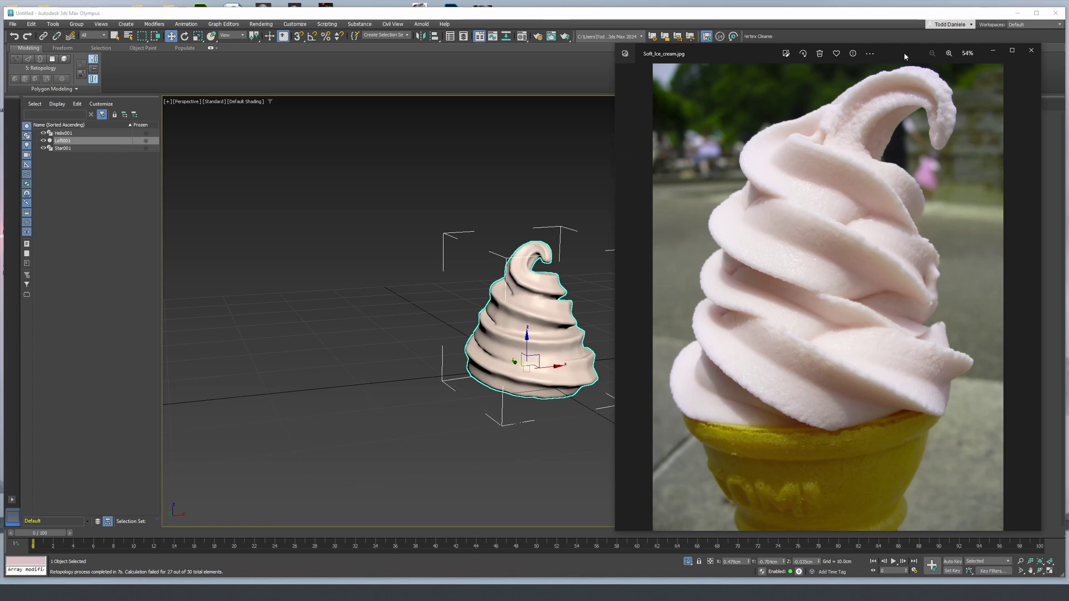
drag(905, 54, 1068, 54)
mouse_move(605, 350)
alt+middle_down()
mouse_move(609, 325)
mouse_move(613, 336)
alt+middle_up()
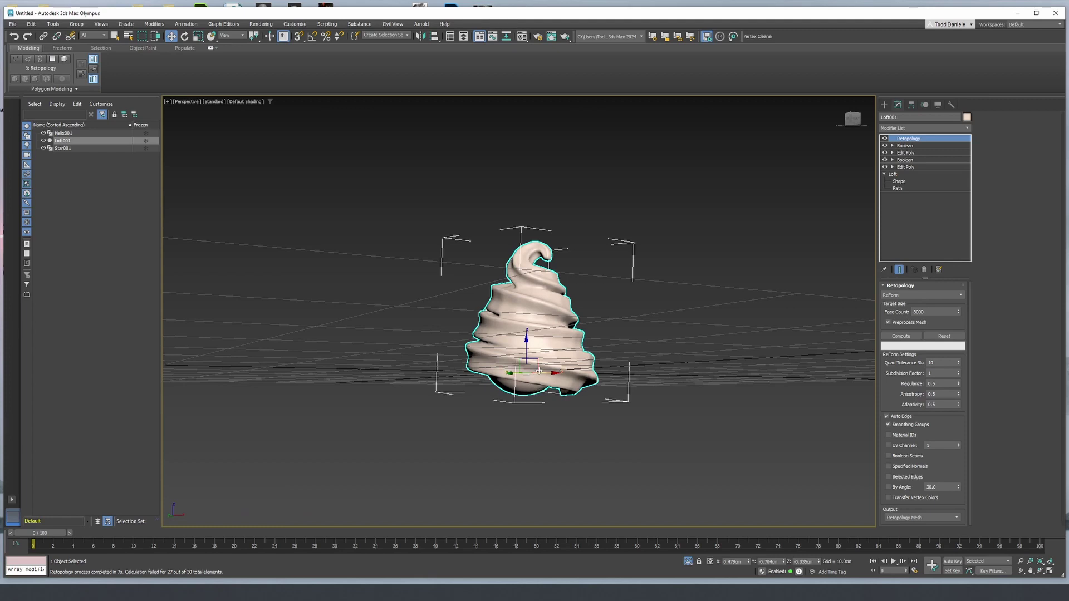
Step: Frame the swirl shaded in the front view and add an FFD 3x3x3 modifier to it
key(f)
key(z)
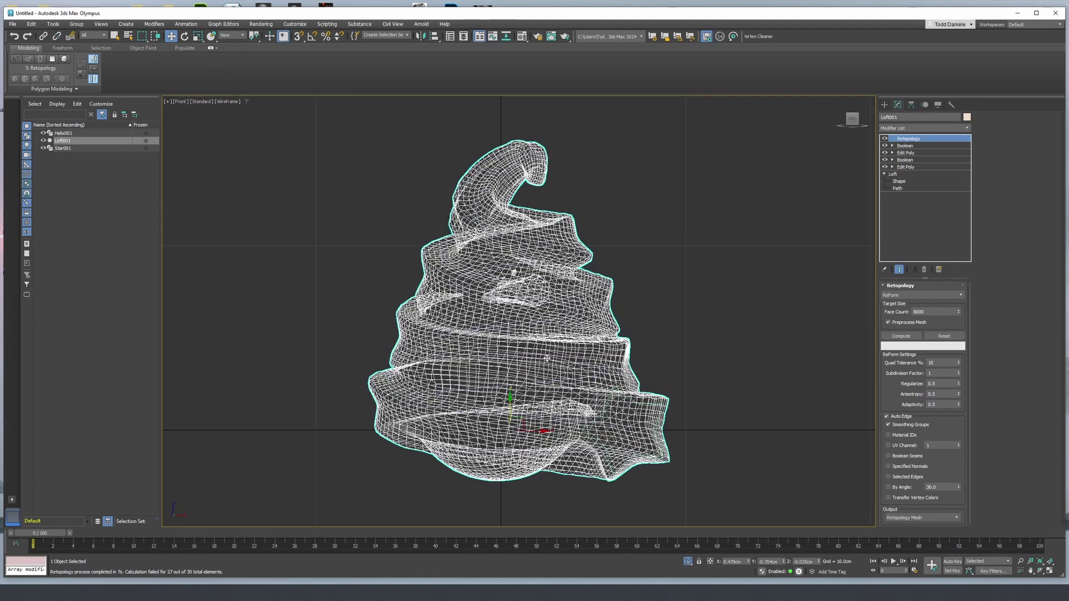
middle_drag(584, 328, 596, 317)
key(F3)
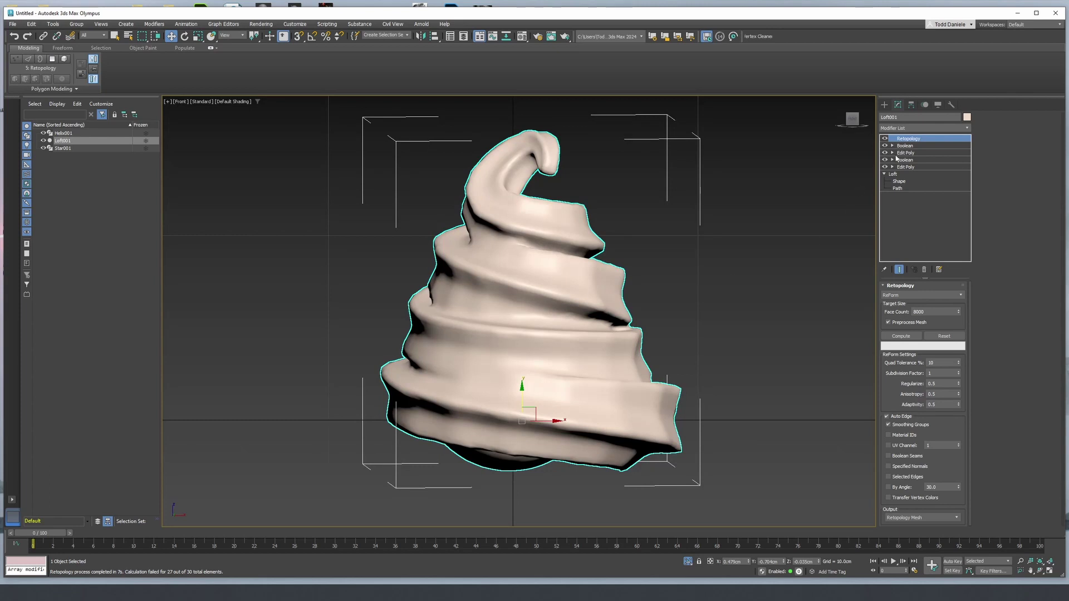
click(929, 128)
text(ff)
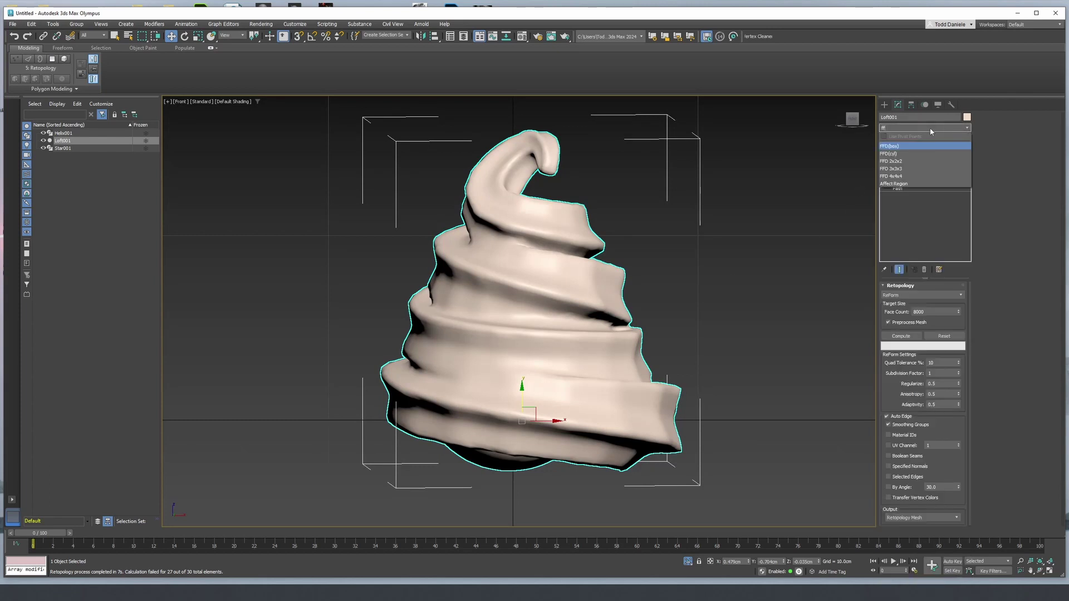
click(899, 169)
click(893, 138)
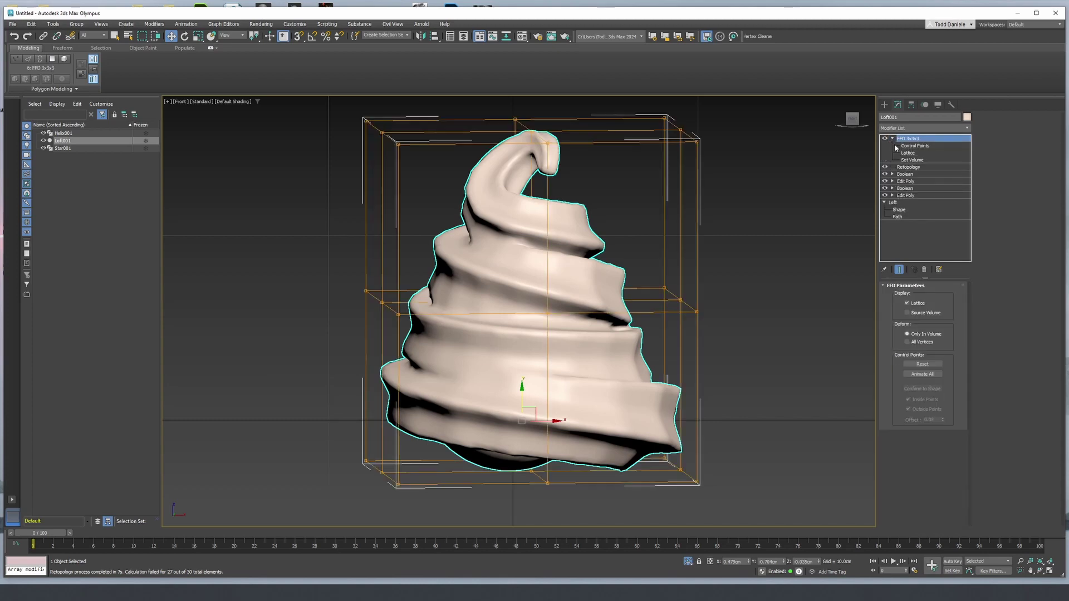
Step: Scale the bottom row of FFD control points slightly inward to narrow the swirl's base
click(908, 146)
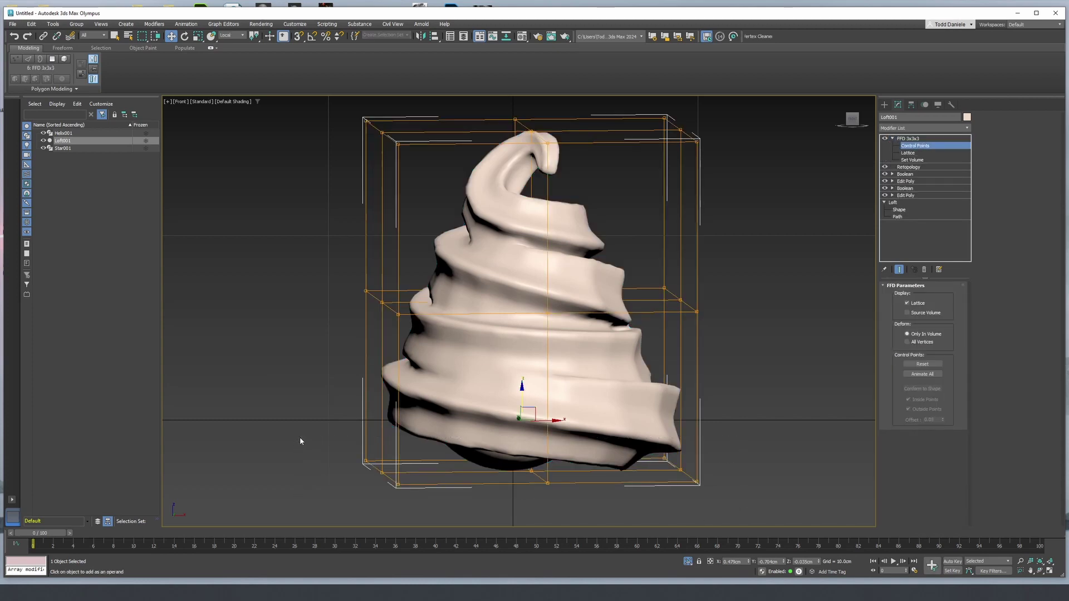
key(r)
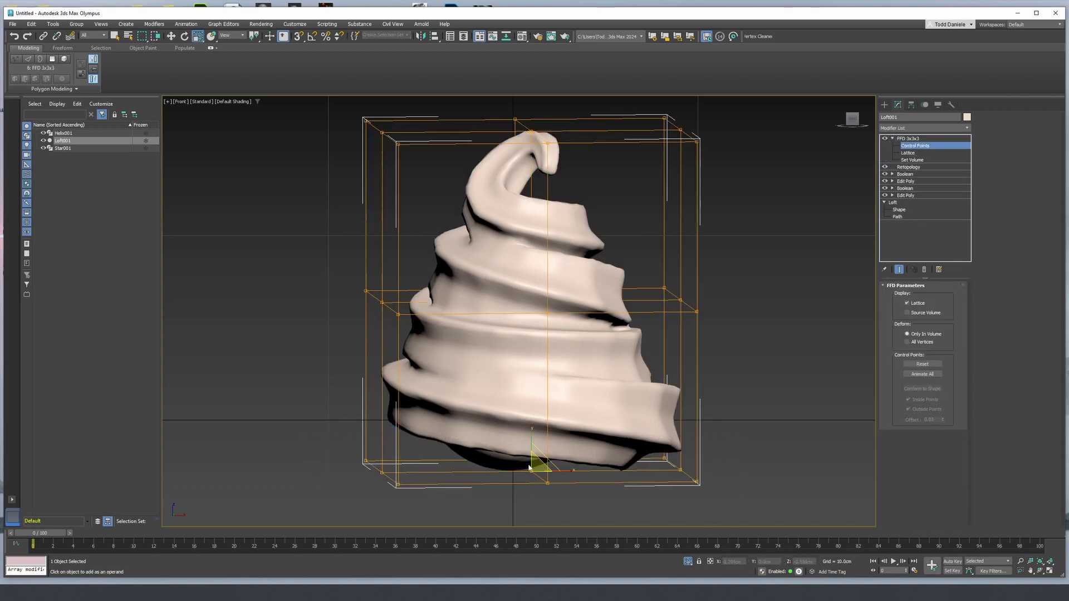
drag(538, 463, 538, 470)
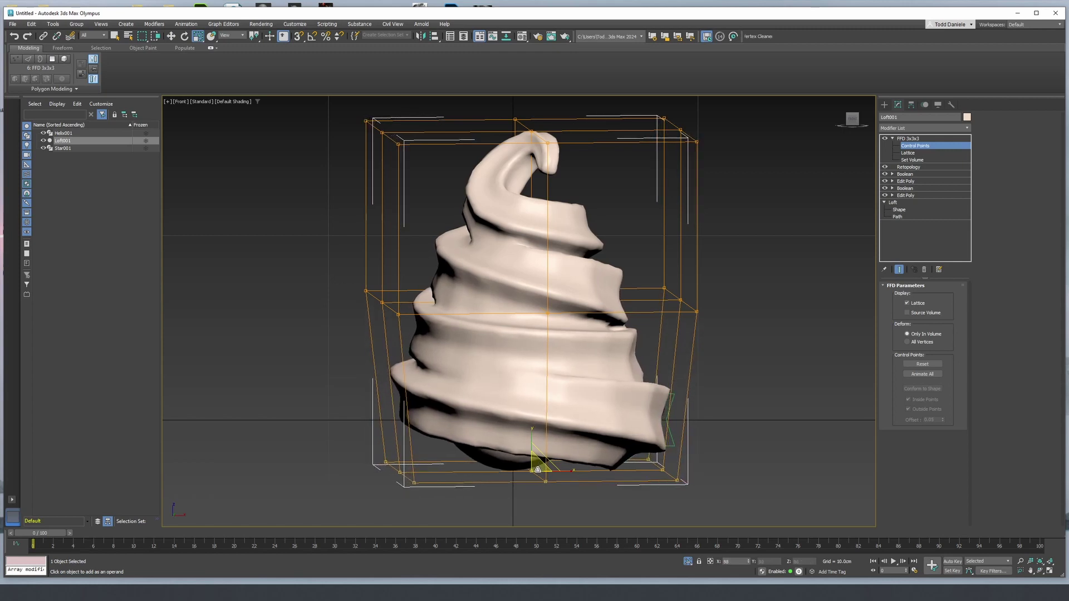
mouse_move(508, 431)
alt+middle_down()
mouse_move(474, 431)
mouse_move(507, 422)
alt+middle_up()
key(f)
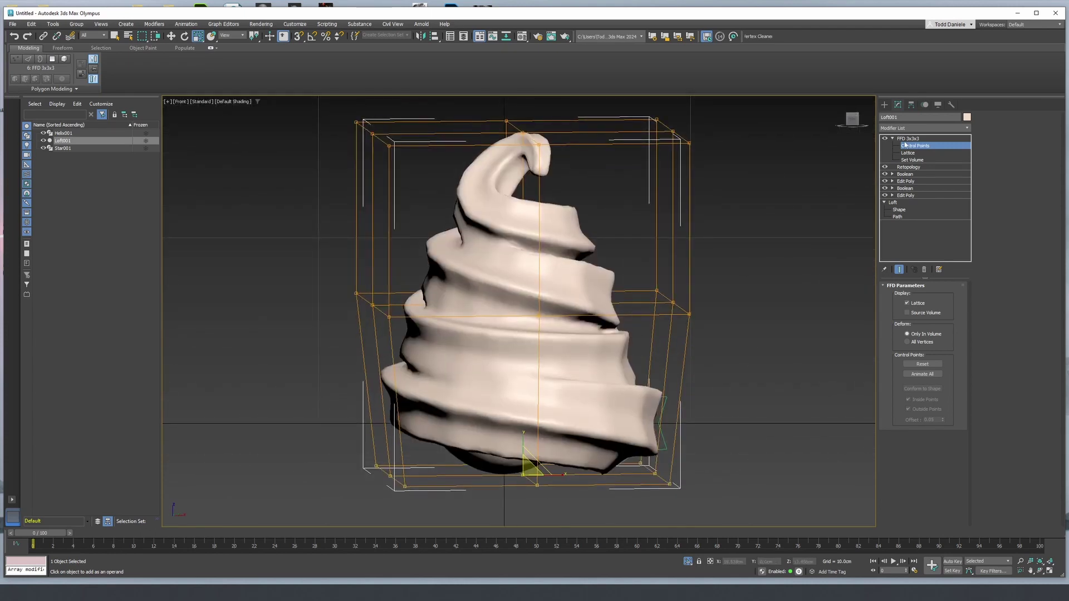
Step: Add an Edit Poly modifier above the FFD 3x3x3 and enter its vertex level
click(906, 139)
click(918, 129)
text(ed)
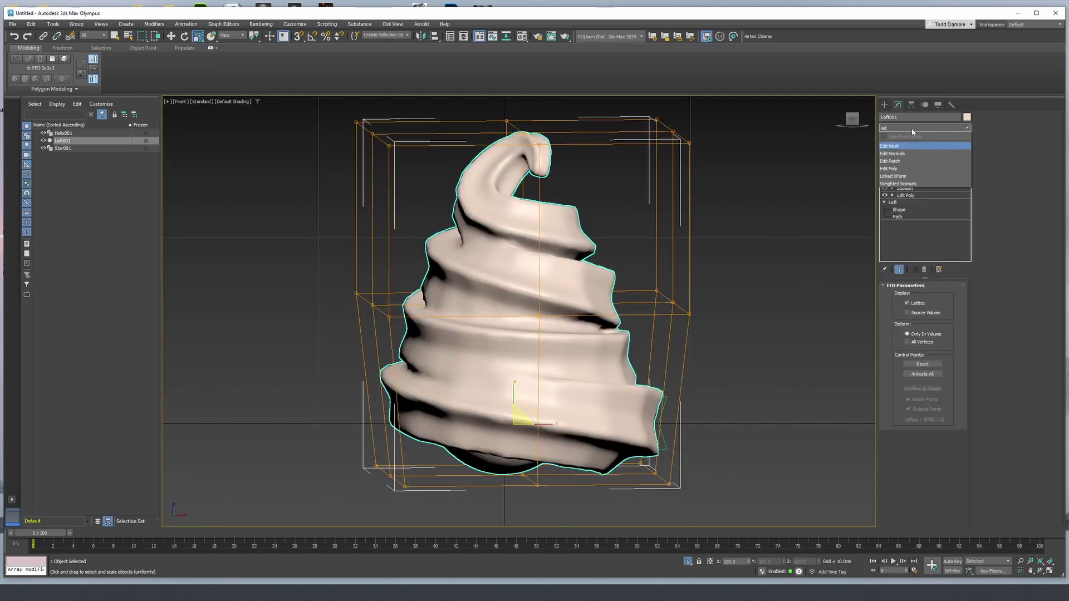
click(889, 168)
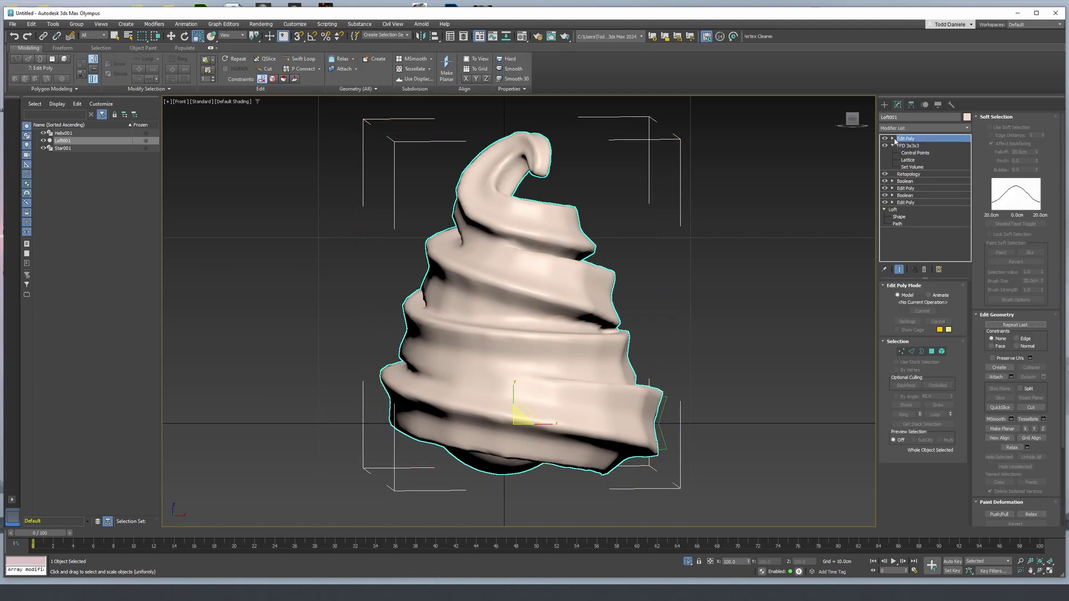
click(892, 139)
click(903, 145)
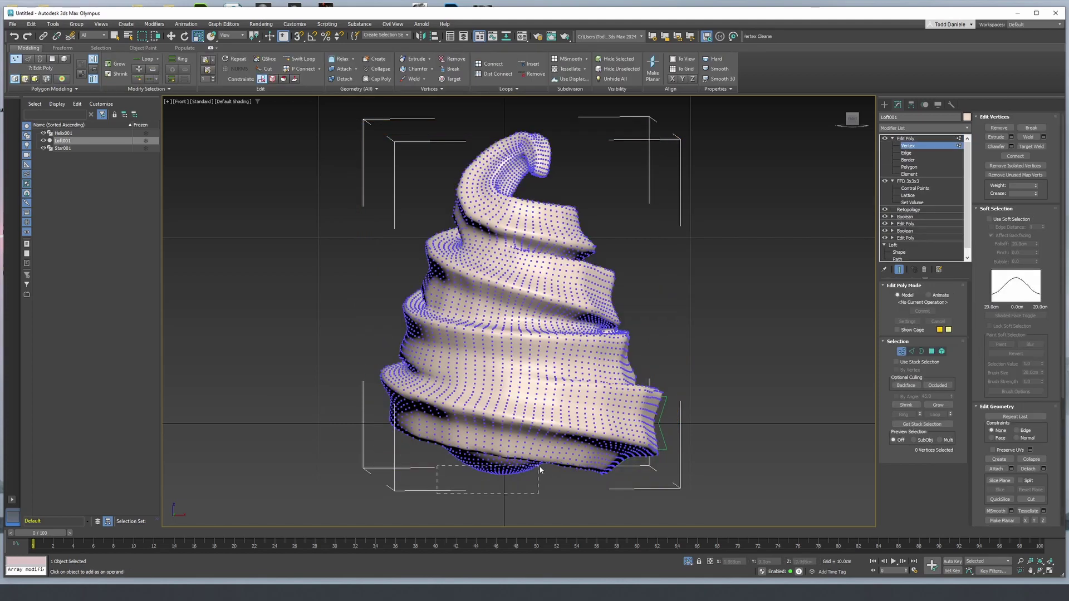
Step: Select the vertices at the very bottom of the swirl and enable soft selection with a 4.0 cm falloff
drag(539, 469, 540, 470)
drag(422, 492, 632, 458)
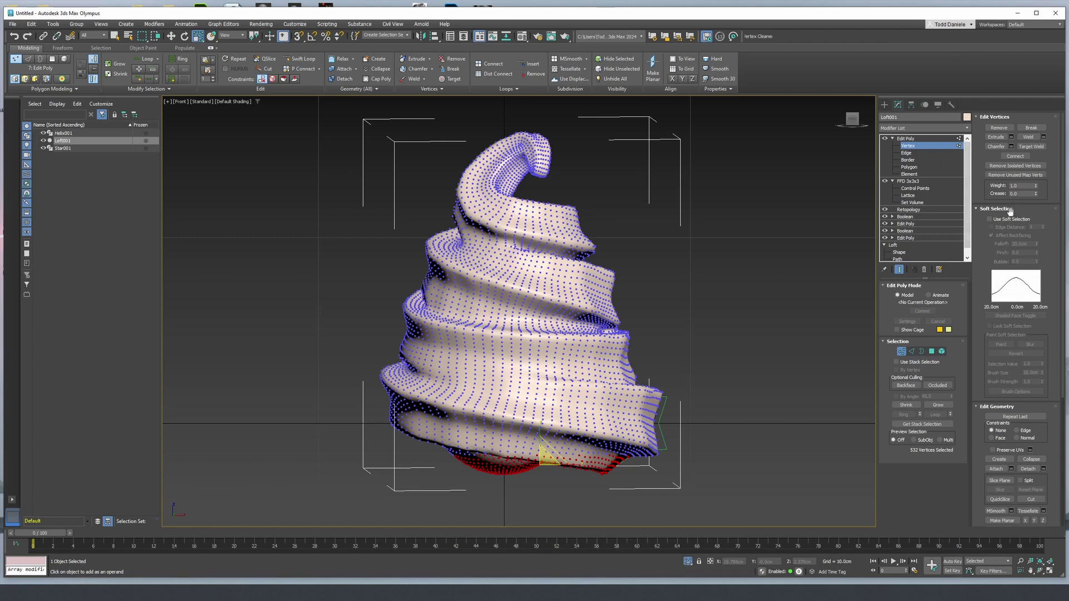
click(1000, 221)
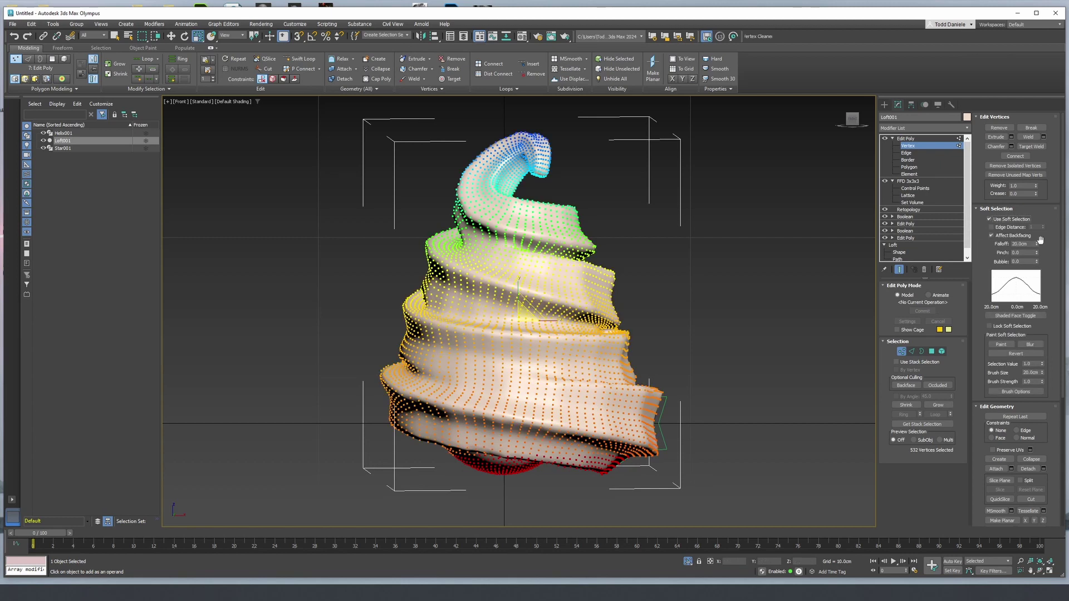
click(1037, 246)
drag(1040, 248, 1041, 276)
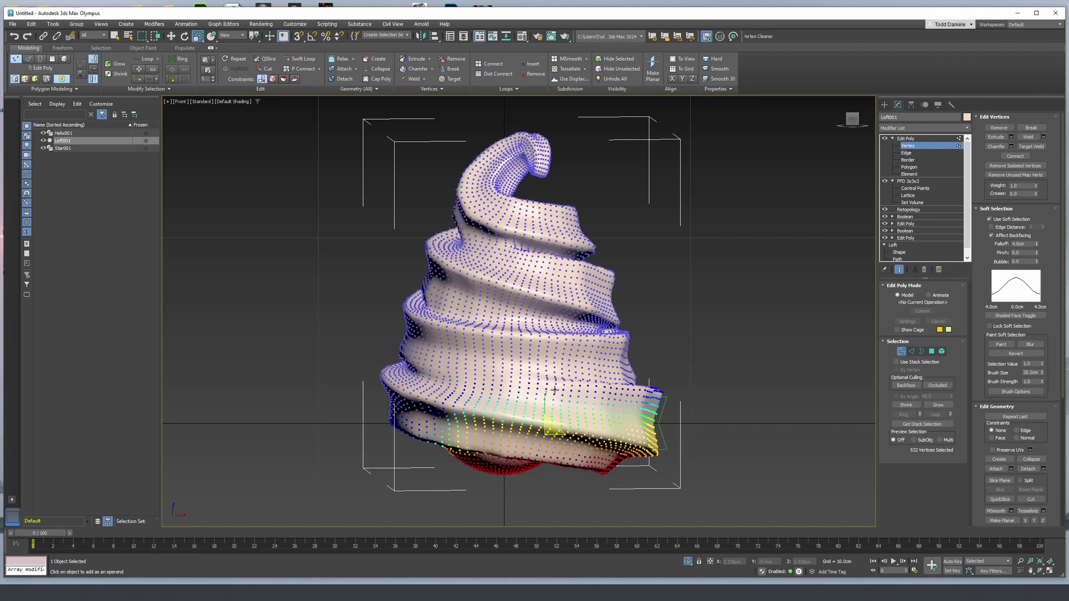
Step: Flatten the soft-selected base vertices vertically, nudge them slightly upward in the View coordinate system and leave vertex level
drag(547, 393, 548, 415)
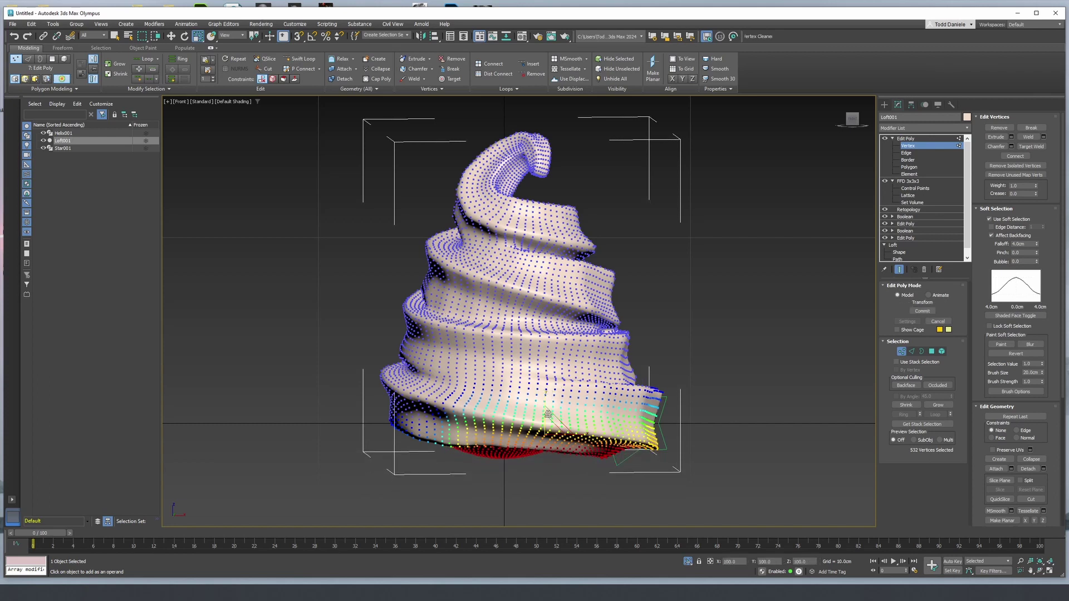
key(w)
click(234, 34)
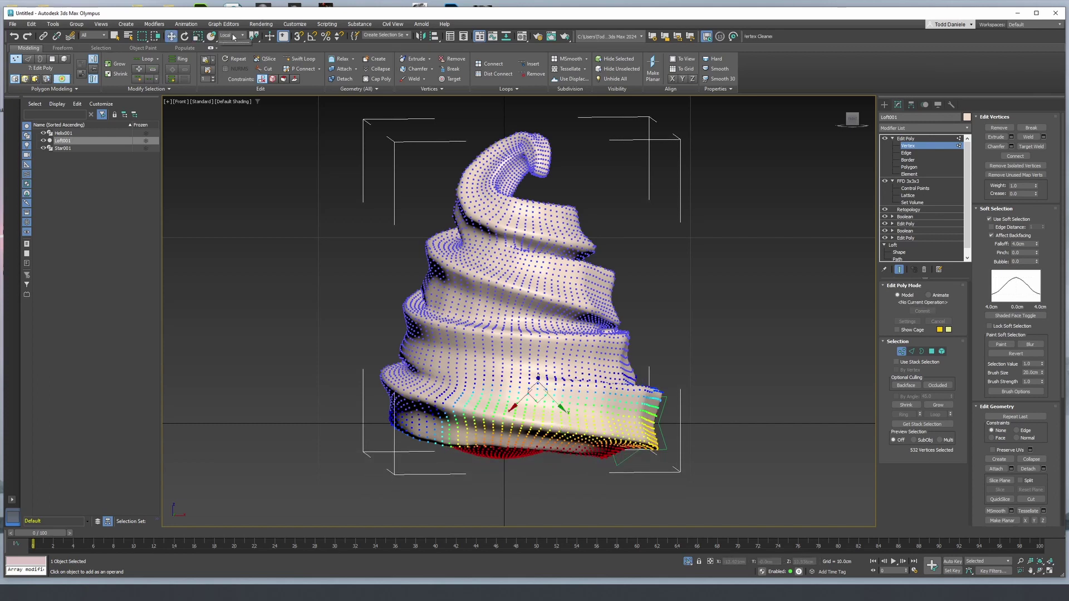
click(230, 42)
drag(545, 391, 545, 385)
middle_drag(657, 380, 651, 424)
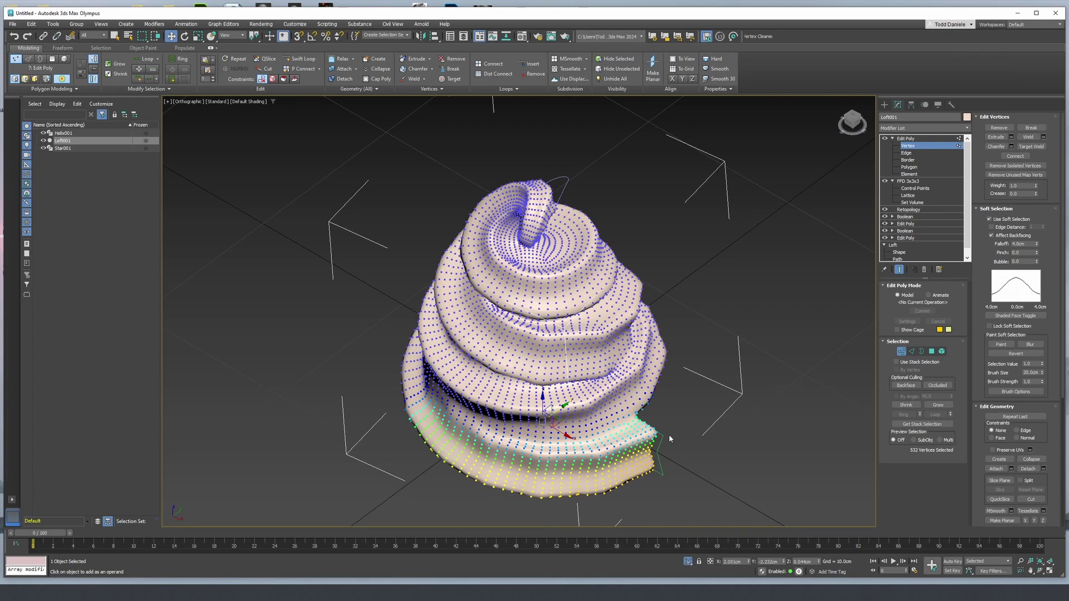
alt+middle_drag(666, 428, 697, 378)
key(F4)
key(F4)
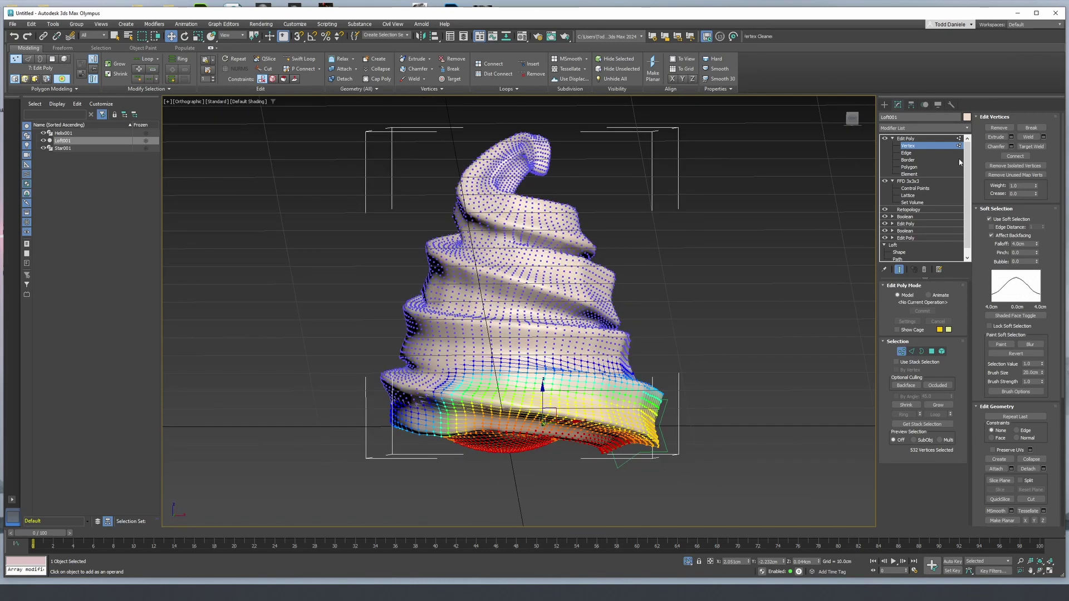
click(908, 139)
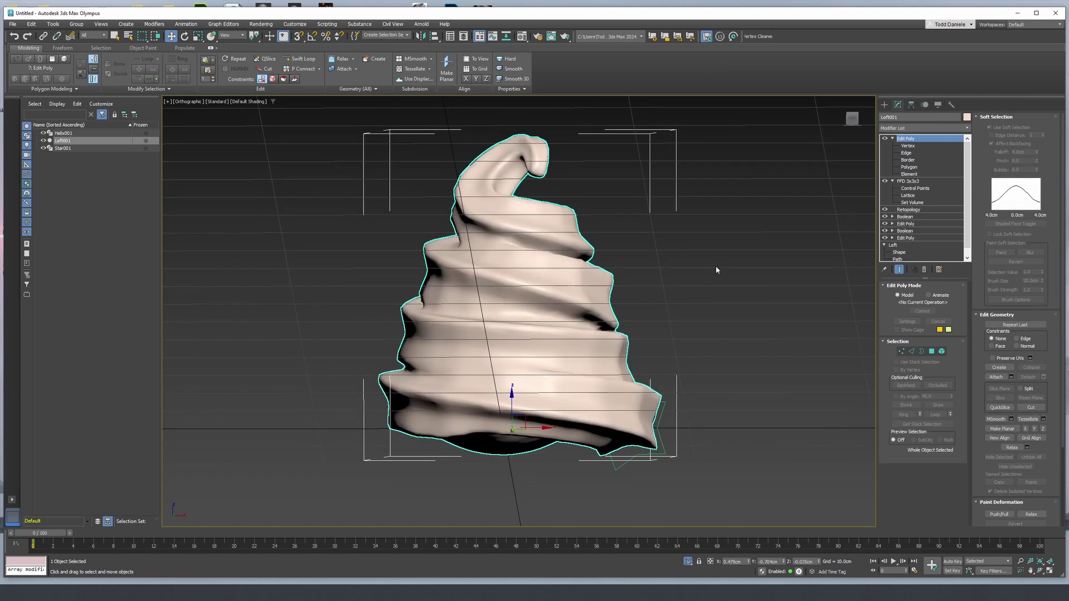
Step: Examine the reshaped swirl in perspective from several angles and distances, comparing plain shading with edged faces
key(p)
alt+middle_drag(643, 295, 614, 320)
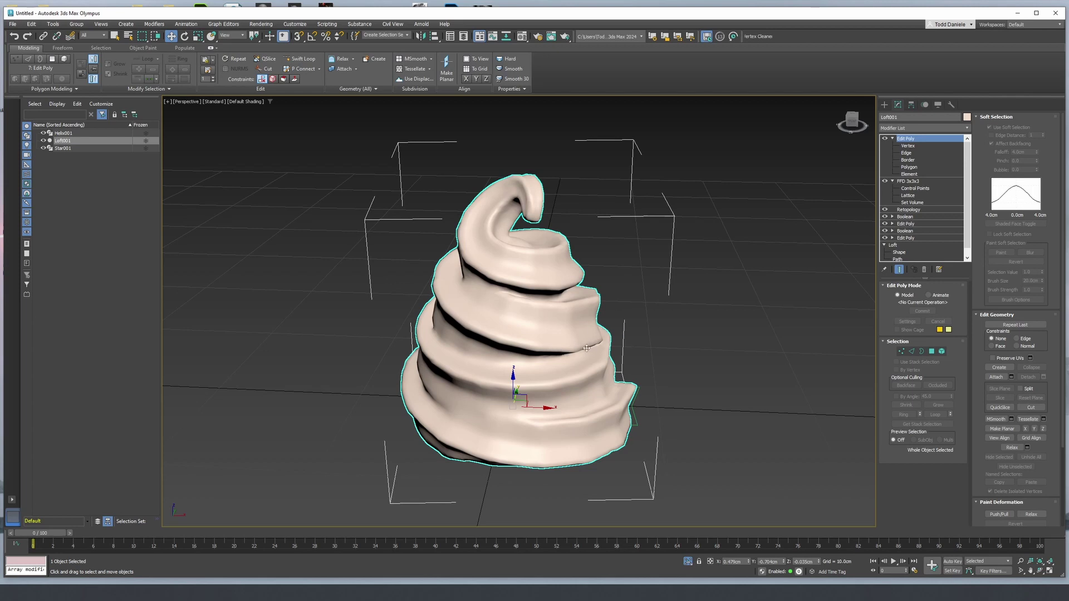
middle_drag(587, 348, 606, 347)
key(F4)
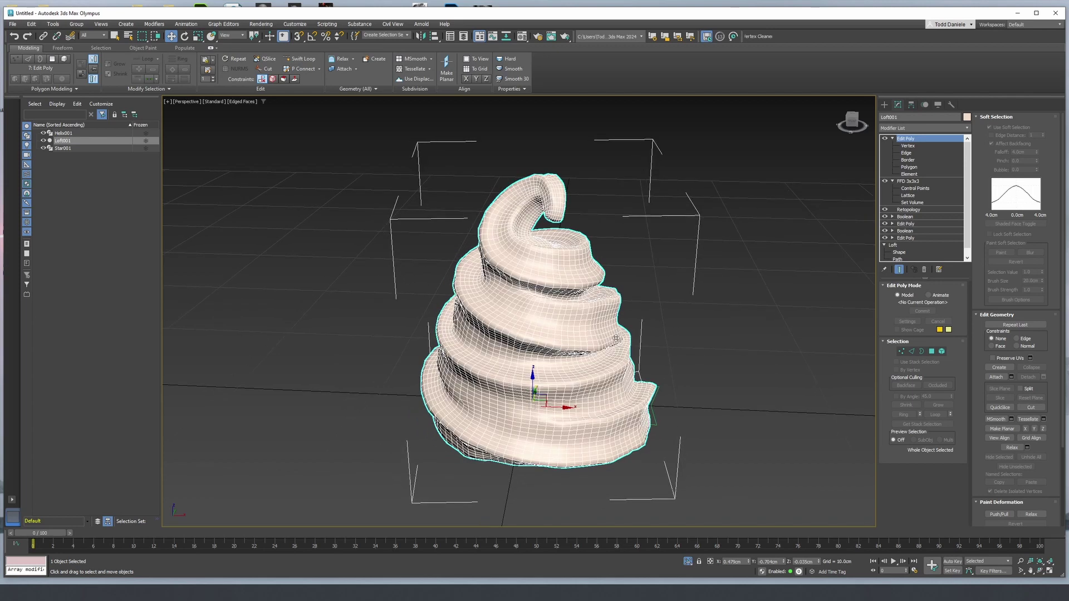
key(F4)
key(F4)
key(F4)
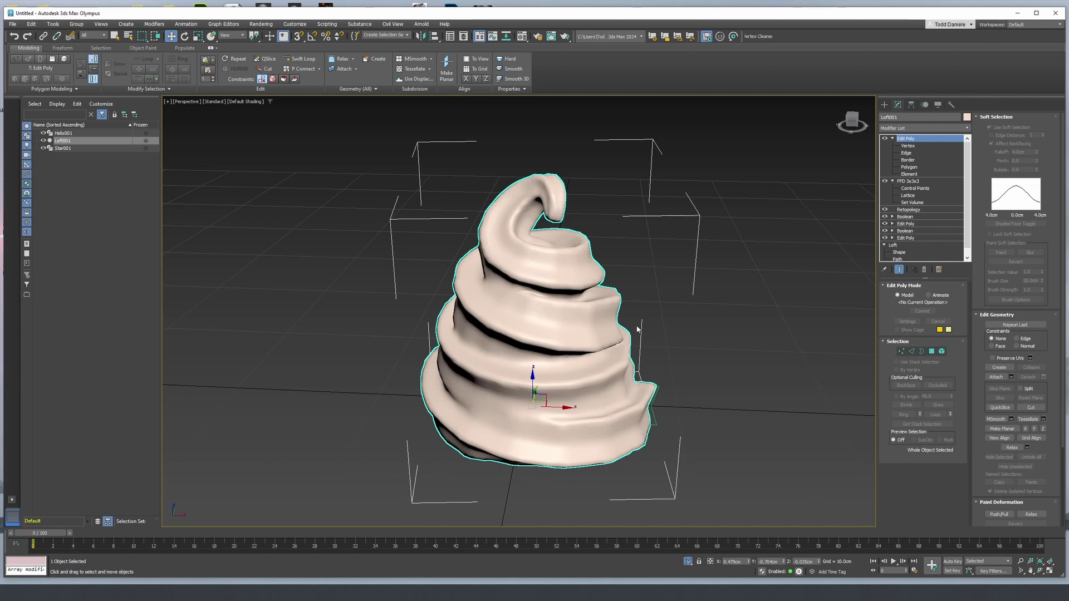
alt+middle_drag(640, 330, 655, 307)
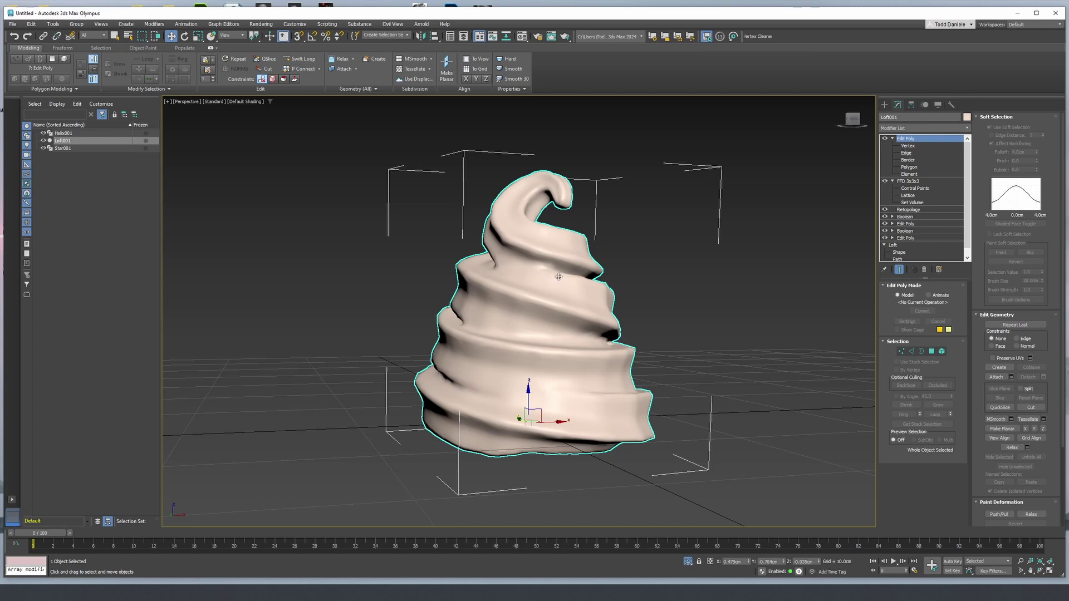
alt+middle_drag(537, 303, 527, 322)
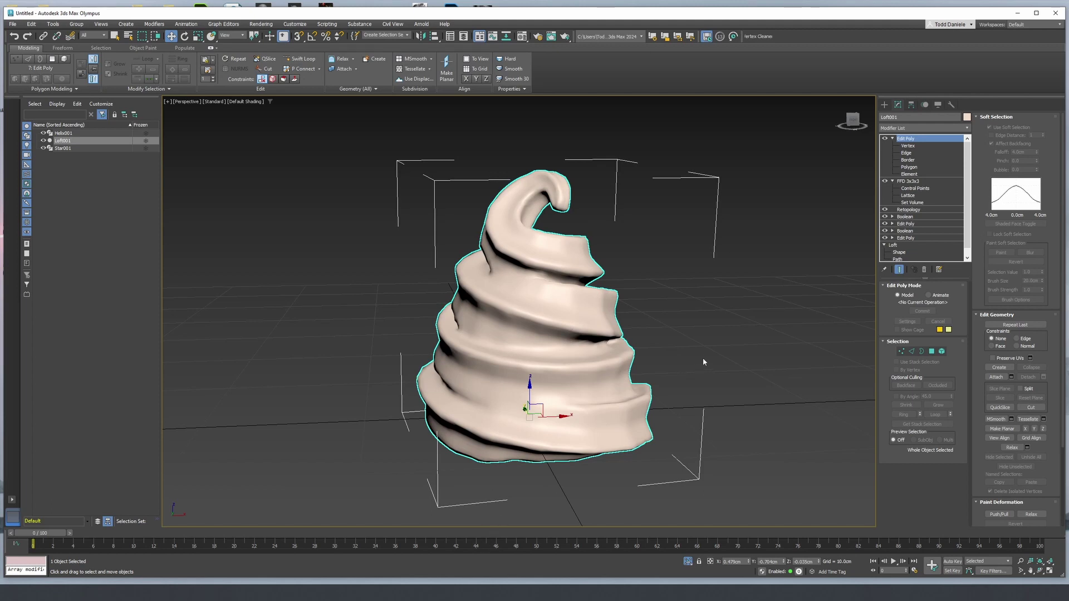
scroll(703, 361, down, 3)
scroll(697, 357, up, 3)
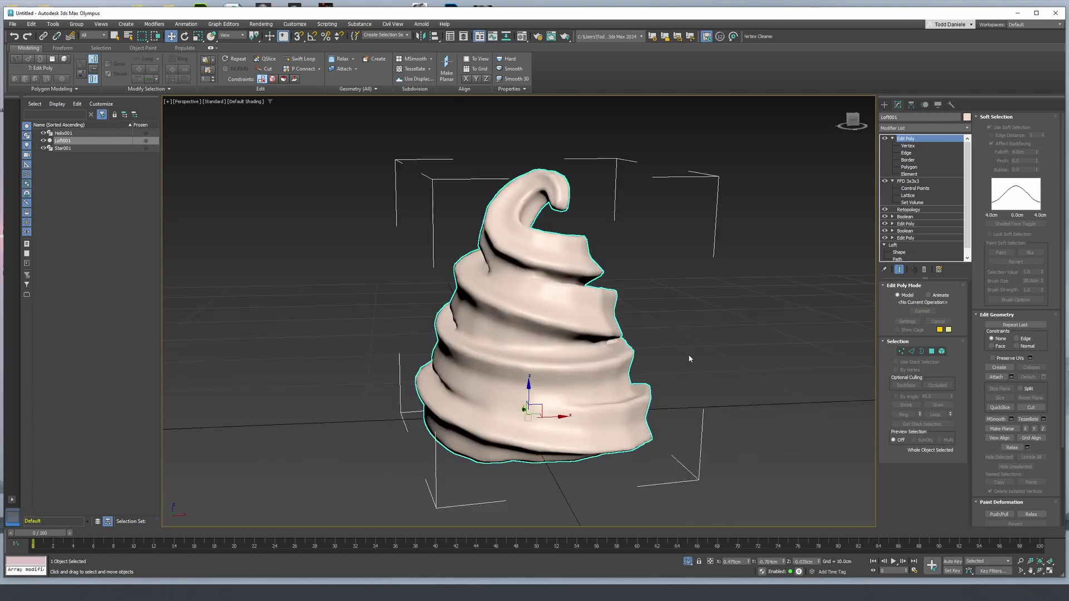
scroll(669, 336, down, 3)
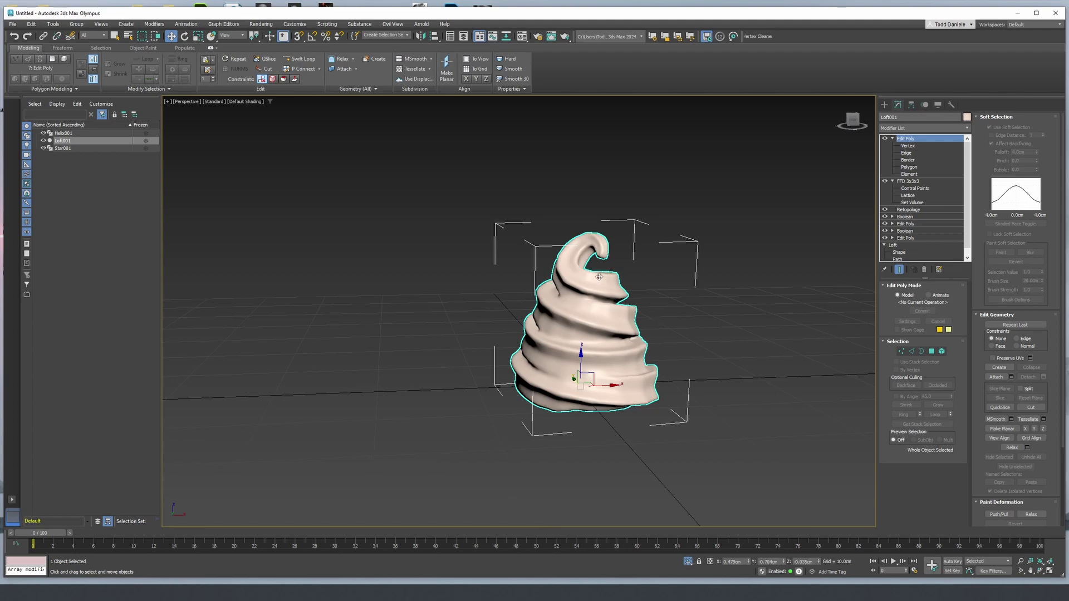
scroll(671, 310, up, 3)
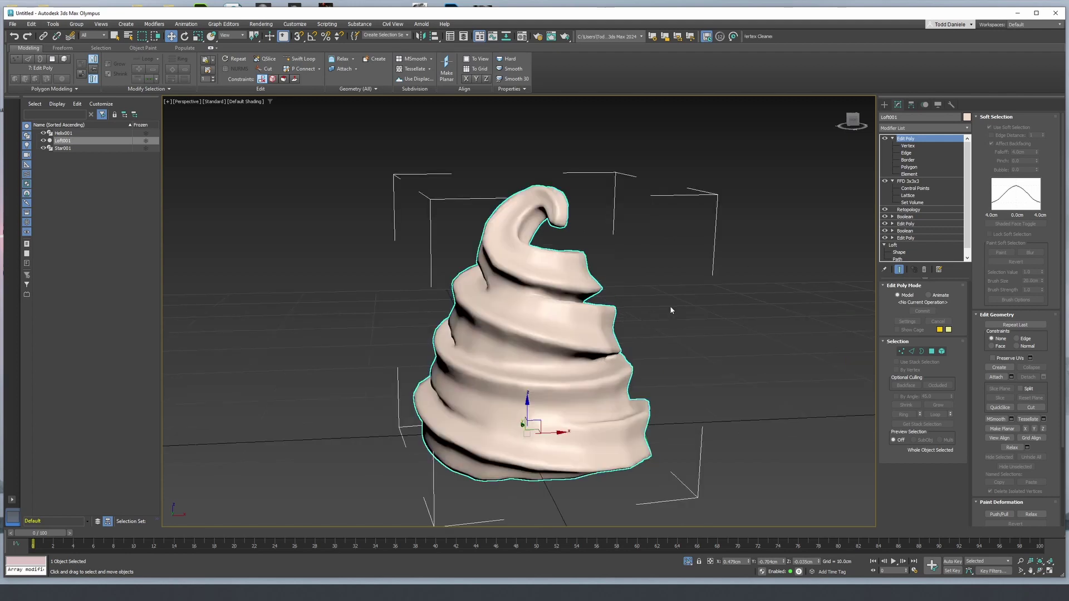
Step: Display edged faces and examine the mesh flow along the swirl's upper coils and overall body
key(F4)
scroll(577, 311, up, 3)
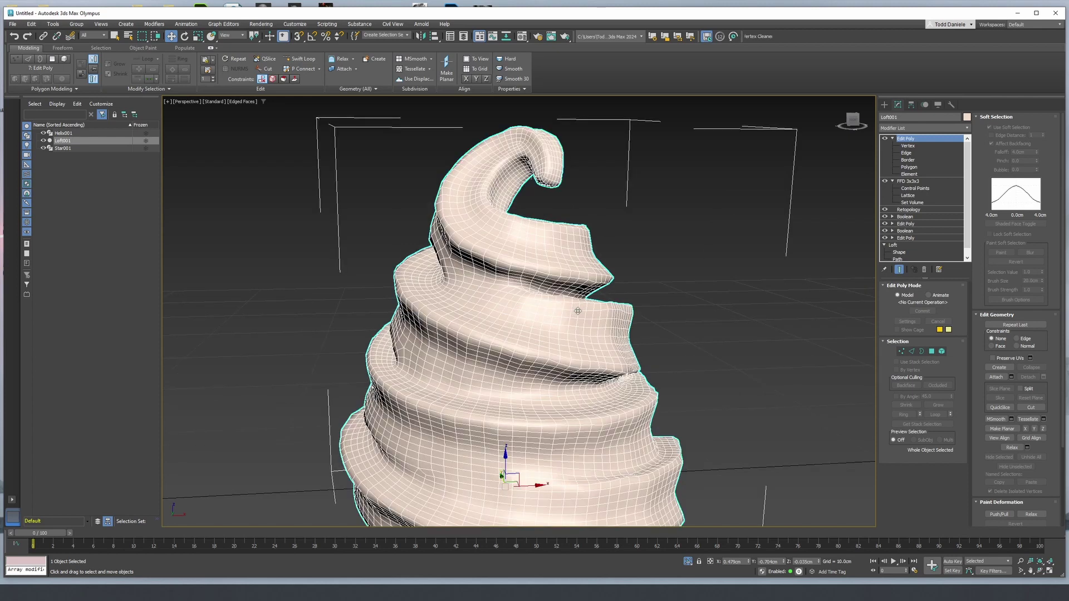
mouse_move(578, 312)
middle_down()
mouse_move(594, 290)
mouse_move(571, 306)
middle_up()
key(7)
key(7)
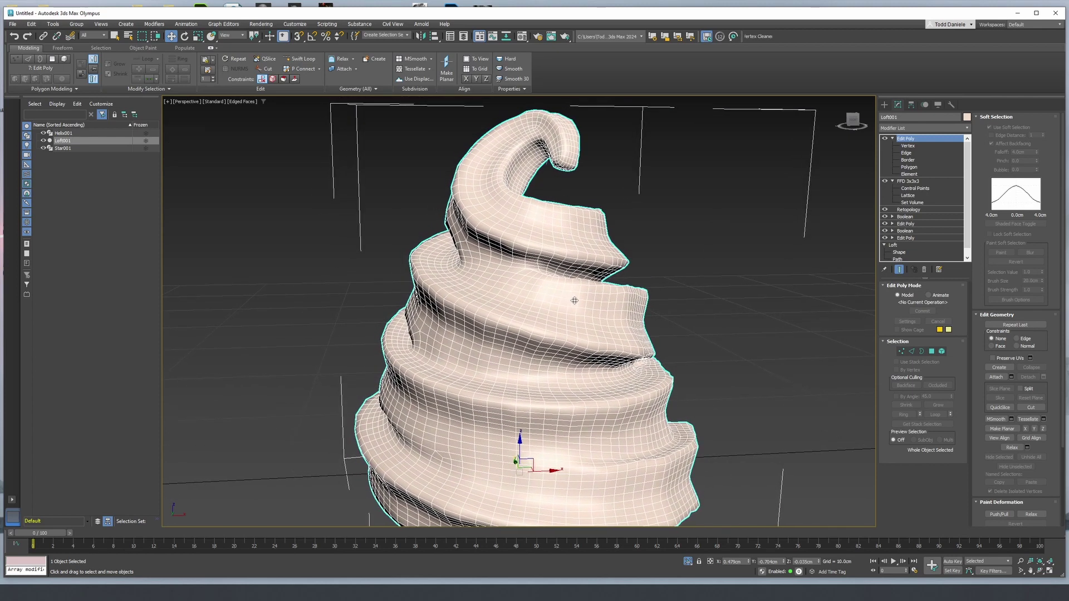
scroll(577, 302, down, 2)
mouse_move(577, 303)
alt+middle_down()
mouse_move(582, 337)
mouse_move(582, 311)
alt+middle_up()
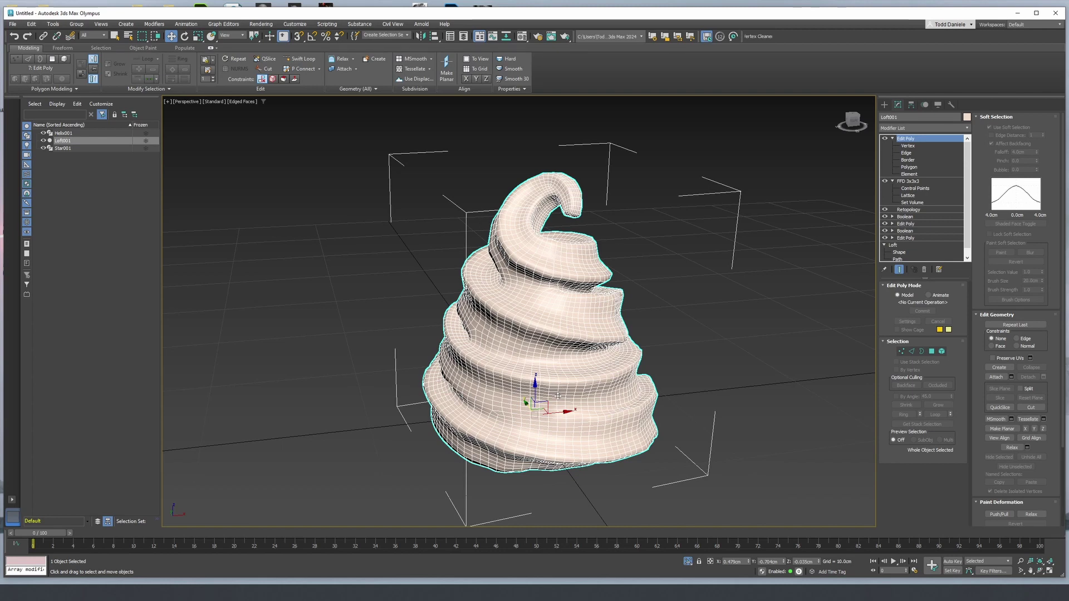
alt+middle_drag(566, 395, 495, 369)
middle_drag(598, 328, 620, 320)
Step: Return to plain shading and examine the swirl's smooth silhouette and flattened base from low and high angles
key(F4)
scroll(610, 318, down, 3)
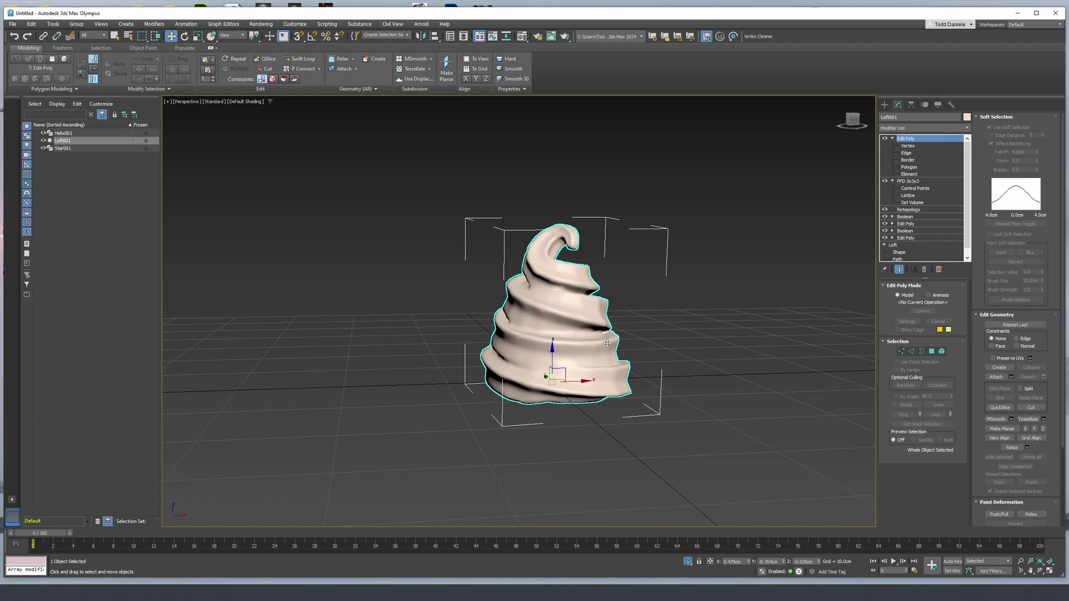
scroll(565, 325, up, 2)
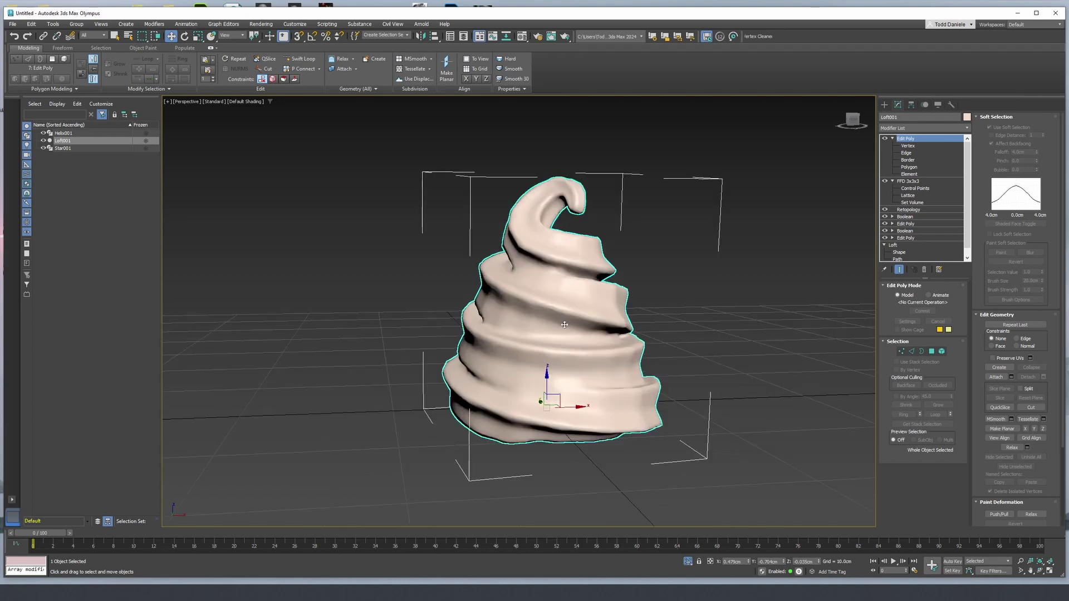
middle_drag(564, 325, 558, 284)
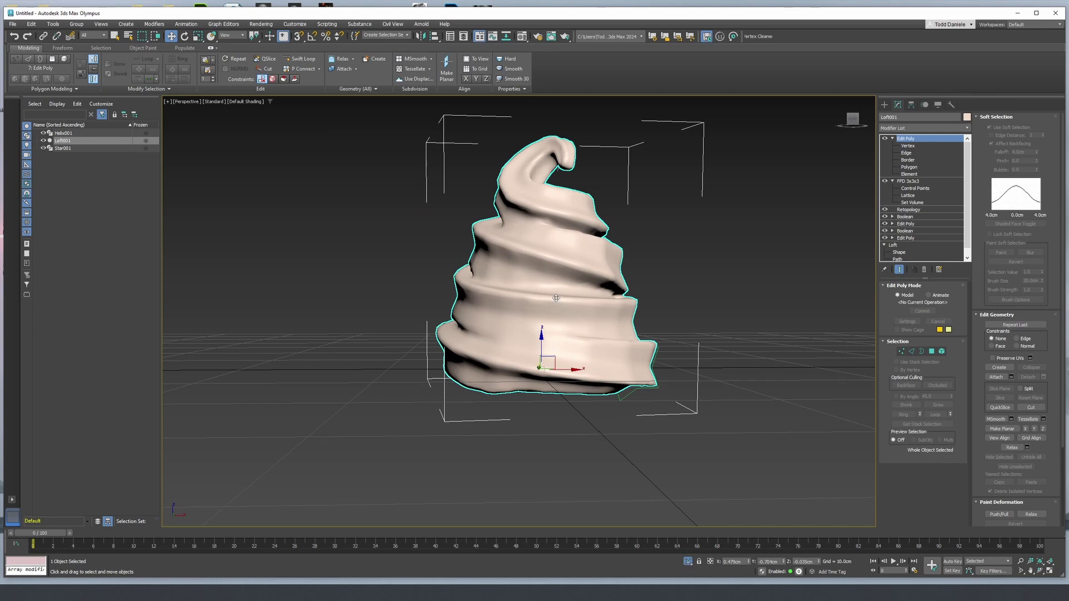
key(F4)
key(F4)
key(F4)
key(F4)
alt+middle_drag(715, 271, 662, 302)
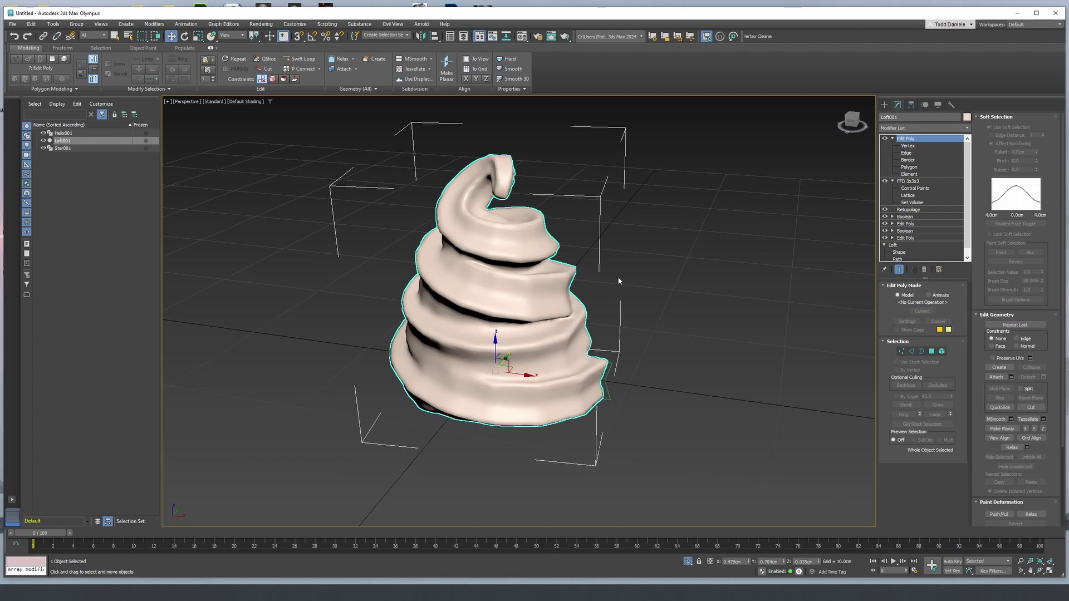
alt+middle_drag(639, 305, 642, 289)
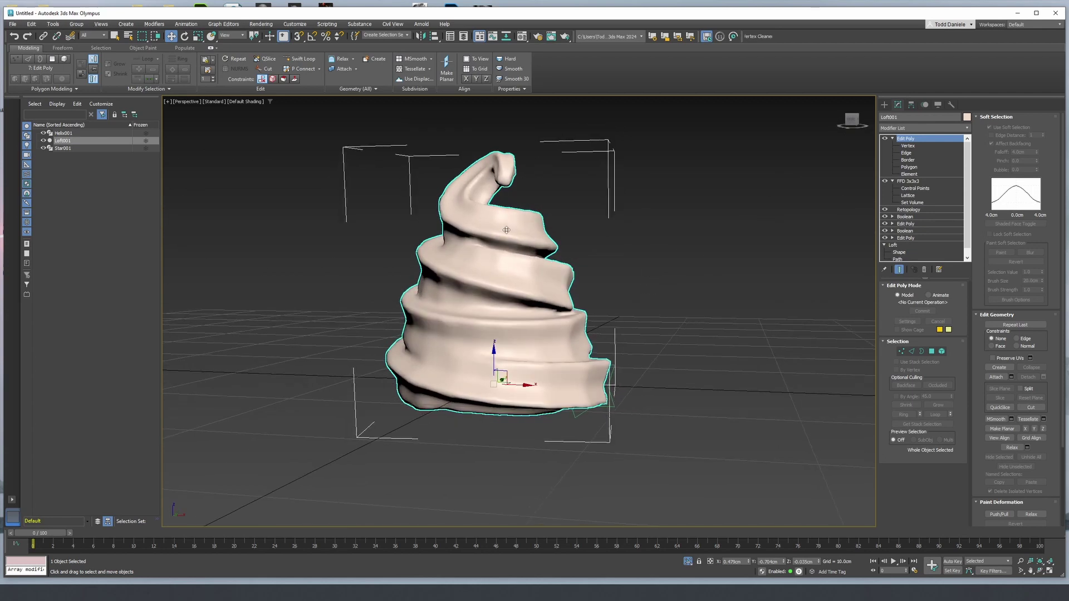
Step: Look at the modifier stack of Helix001, reselect Loft001 and view the finished swirl
click(66, 133)
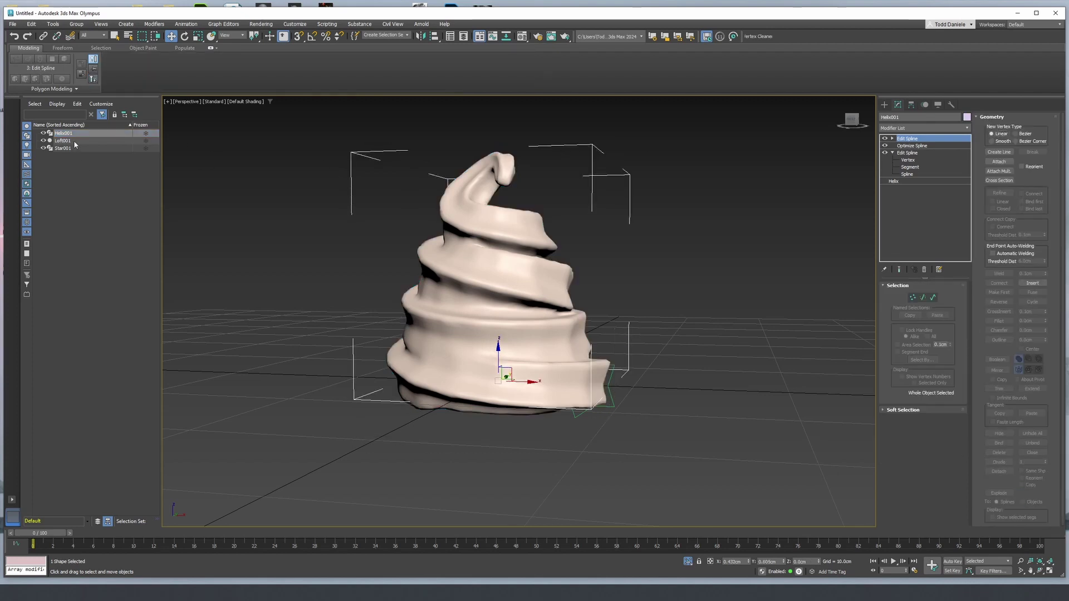
click(76, 141)
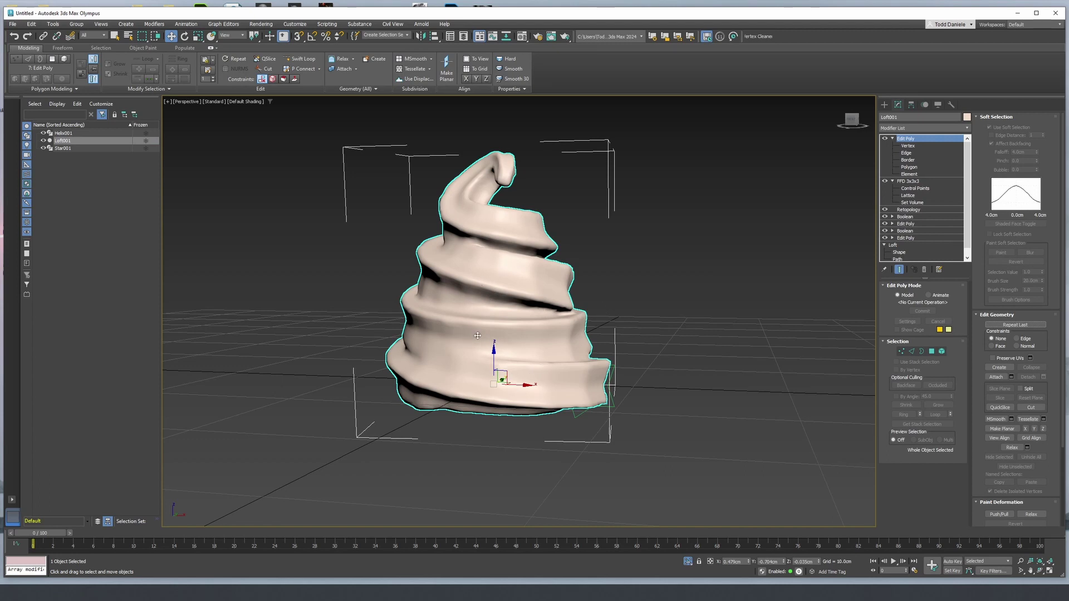
middle_drag(626, 288, 603, 298)
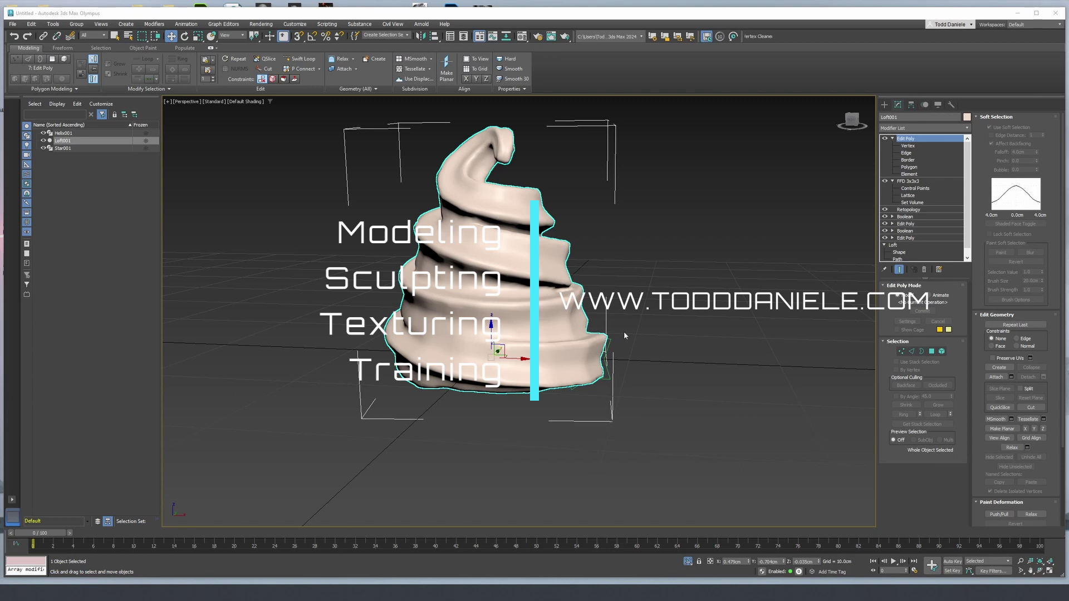
mouse_move(618, 331)
middle_down()
mouse_move(617, 357)
mouse_move(626, 333)
middle_up()
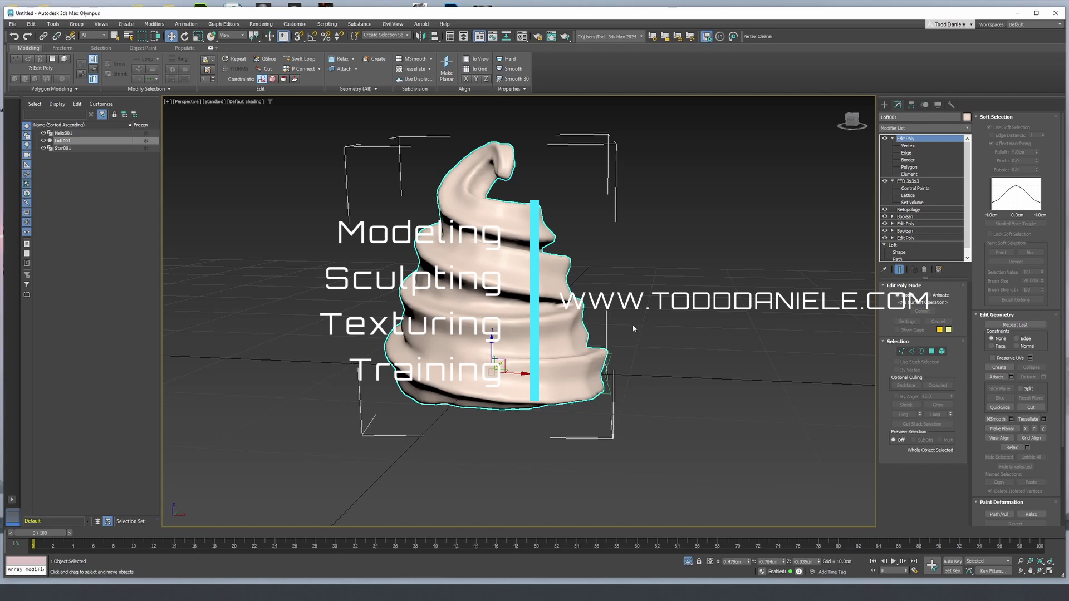
middle_drag(630, 330, 653, 330)
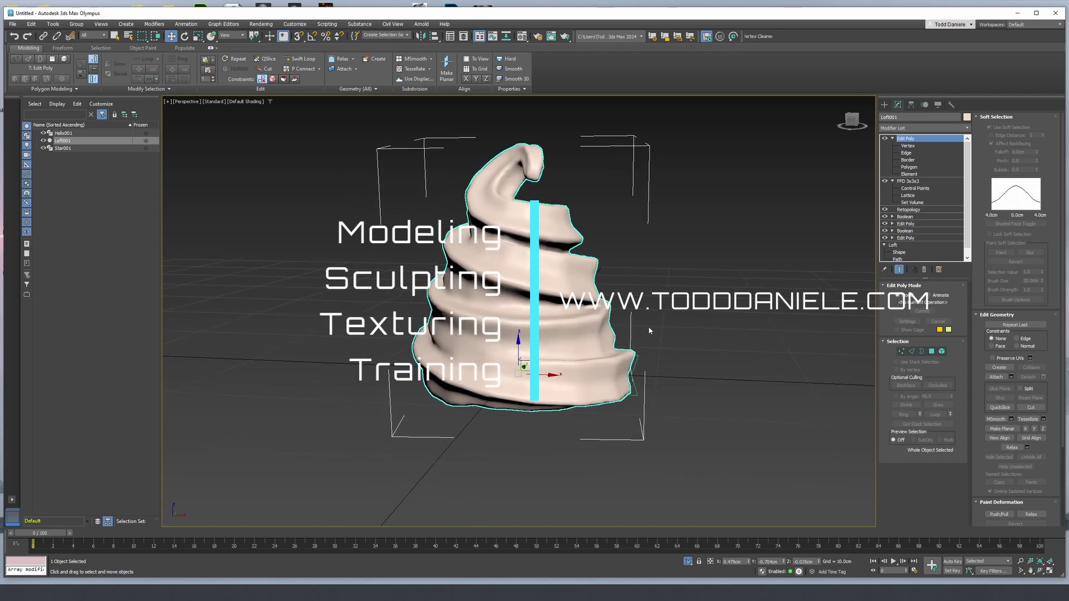